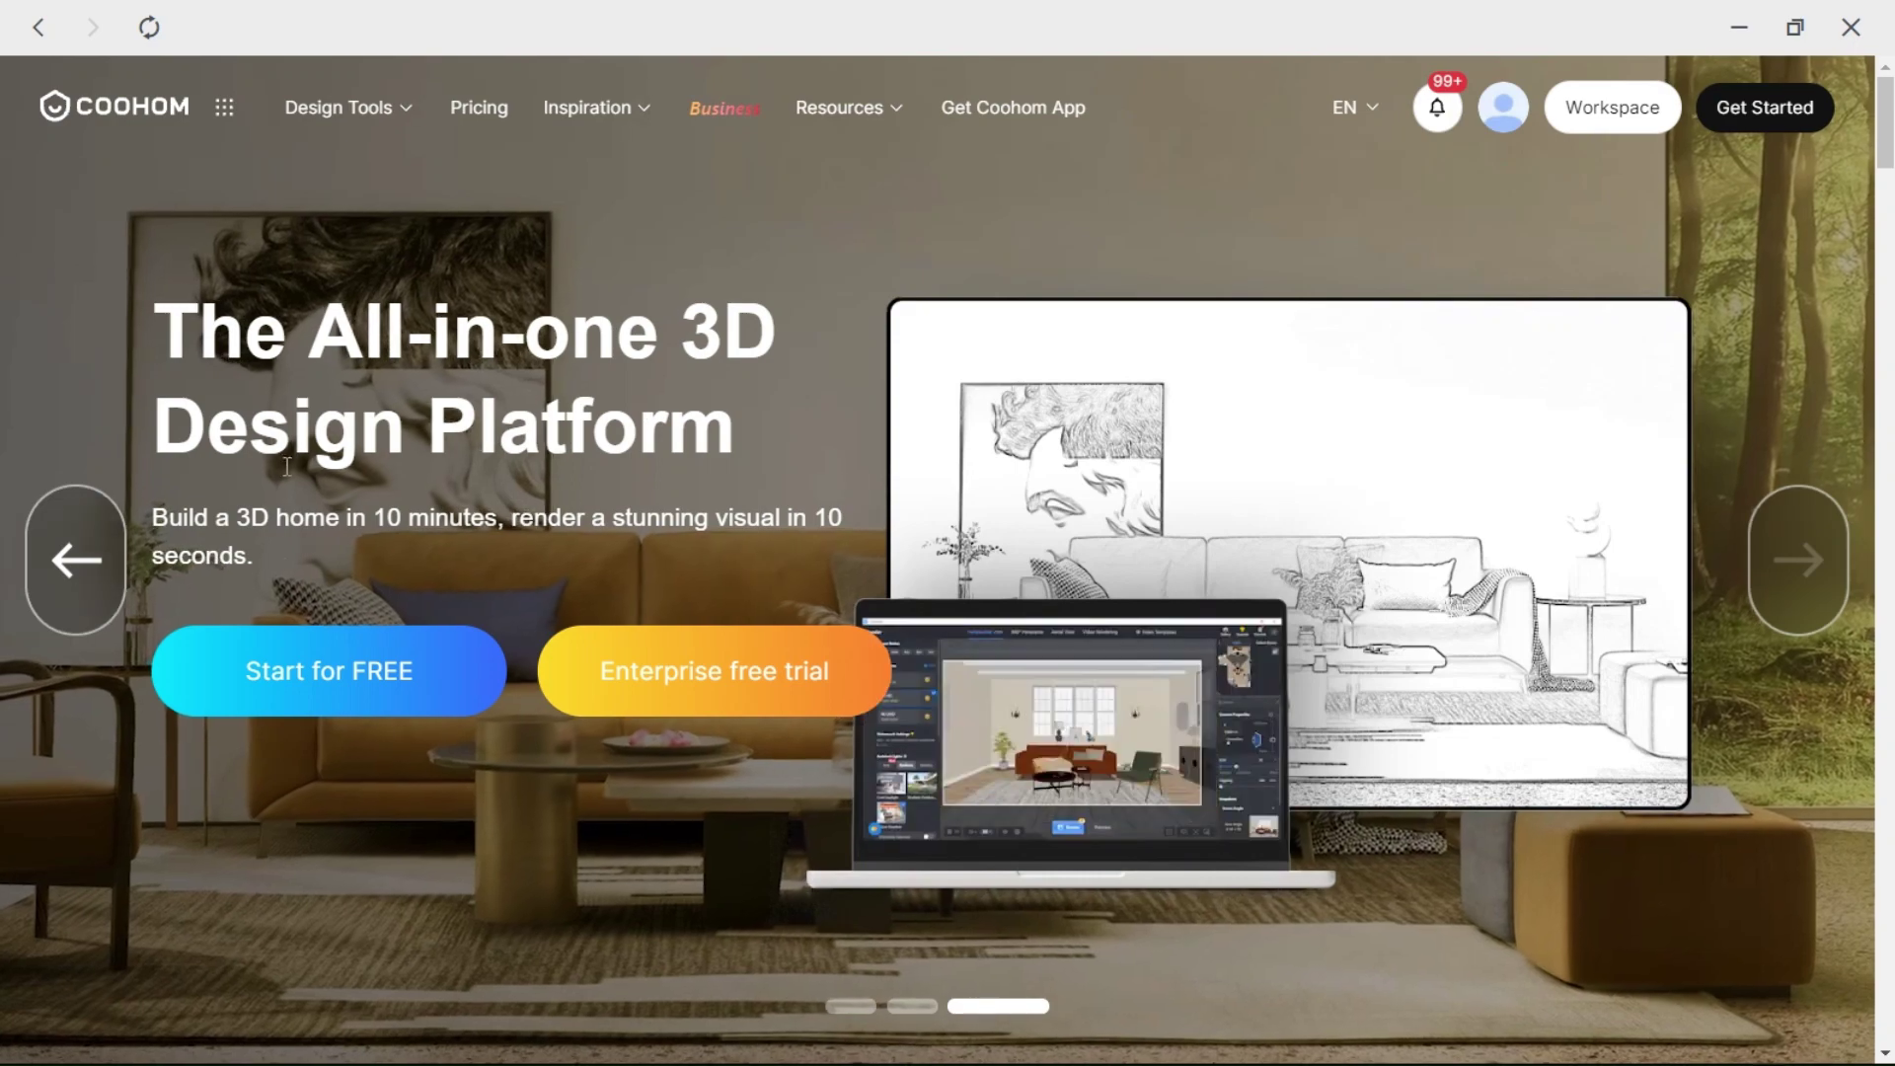
Examine the Coohom home page, from the introduction through the design steps and user reviews to the closing free-trial section.
scroll(592, 541, "down", 3)
scroll(592, 542, "down", 8)
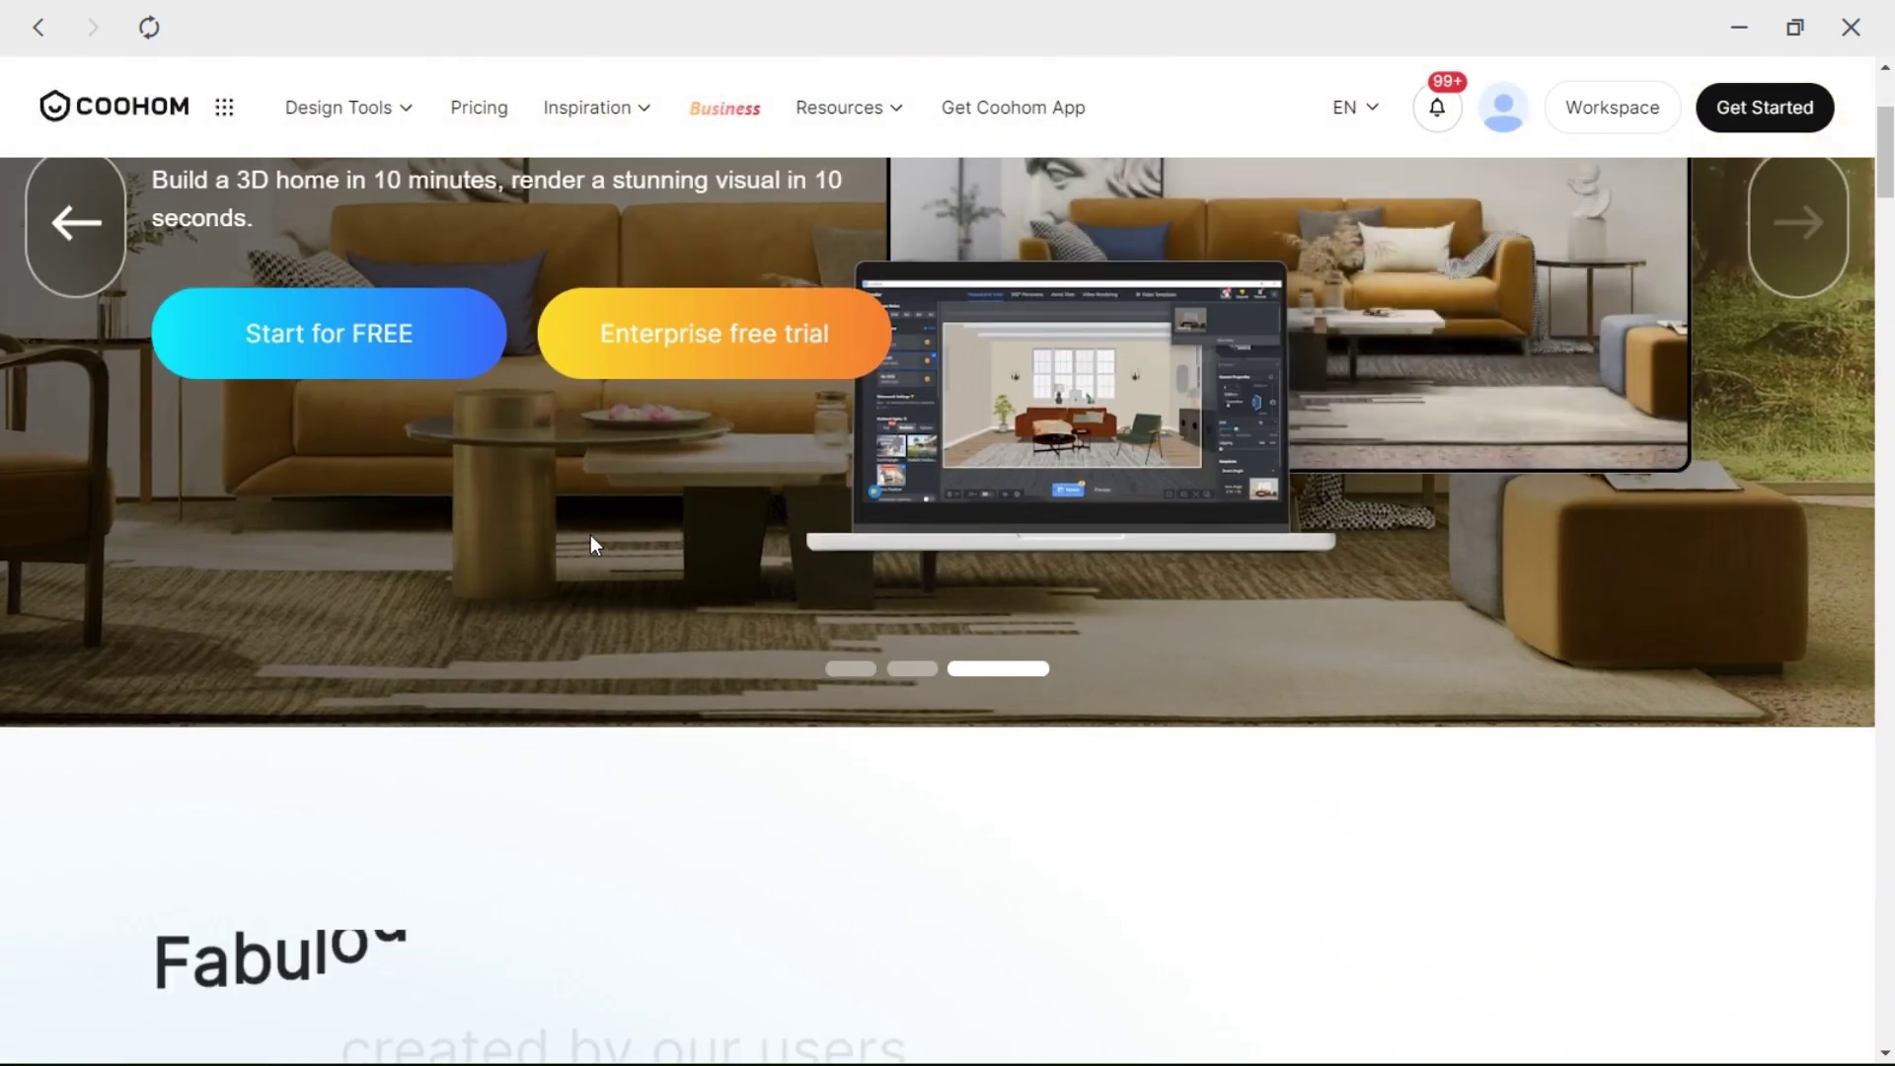
scroll(591, 536, "up", 2)
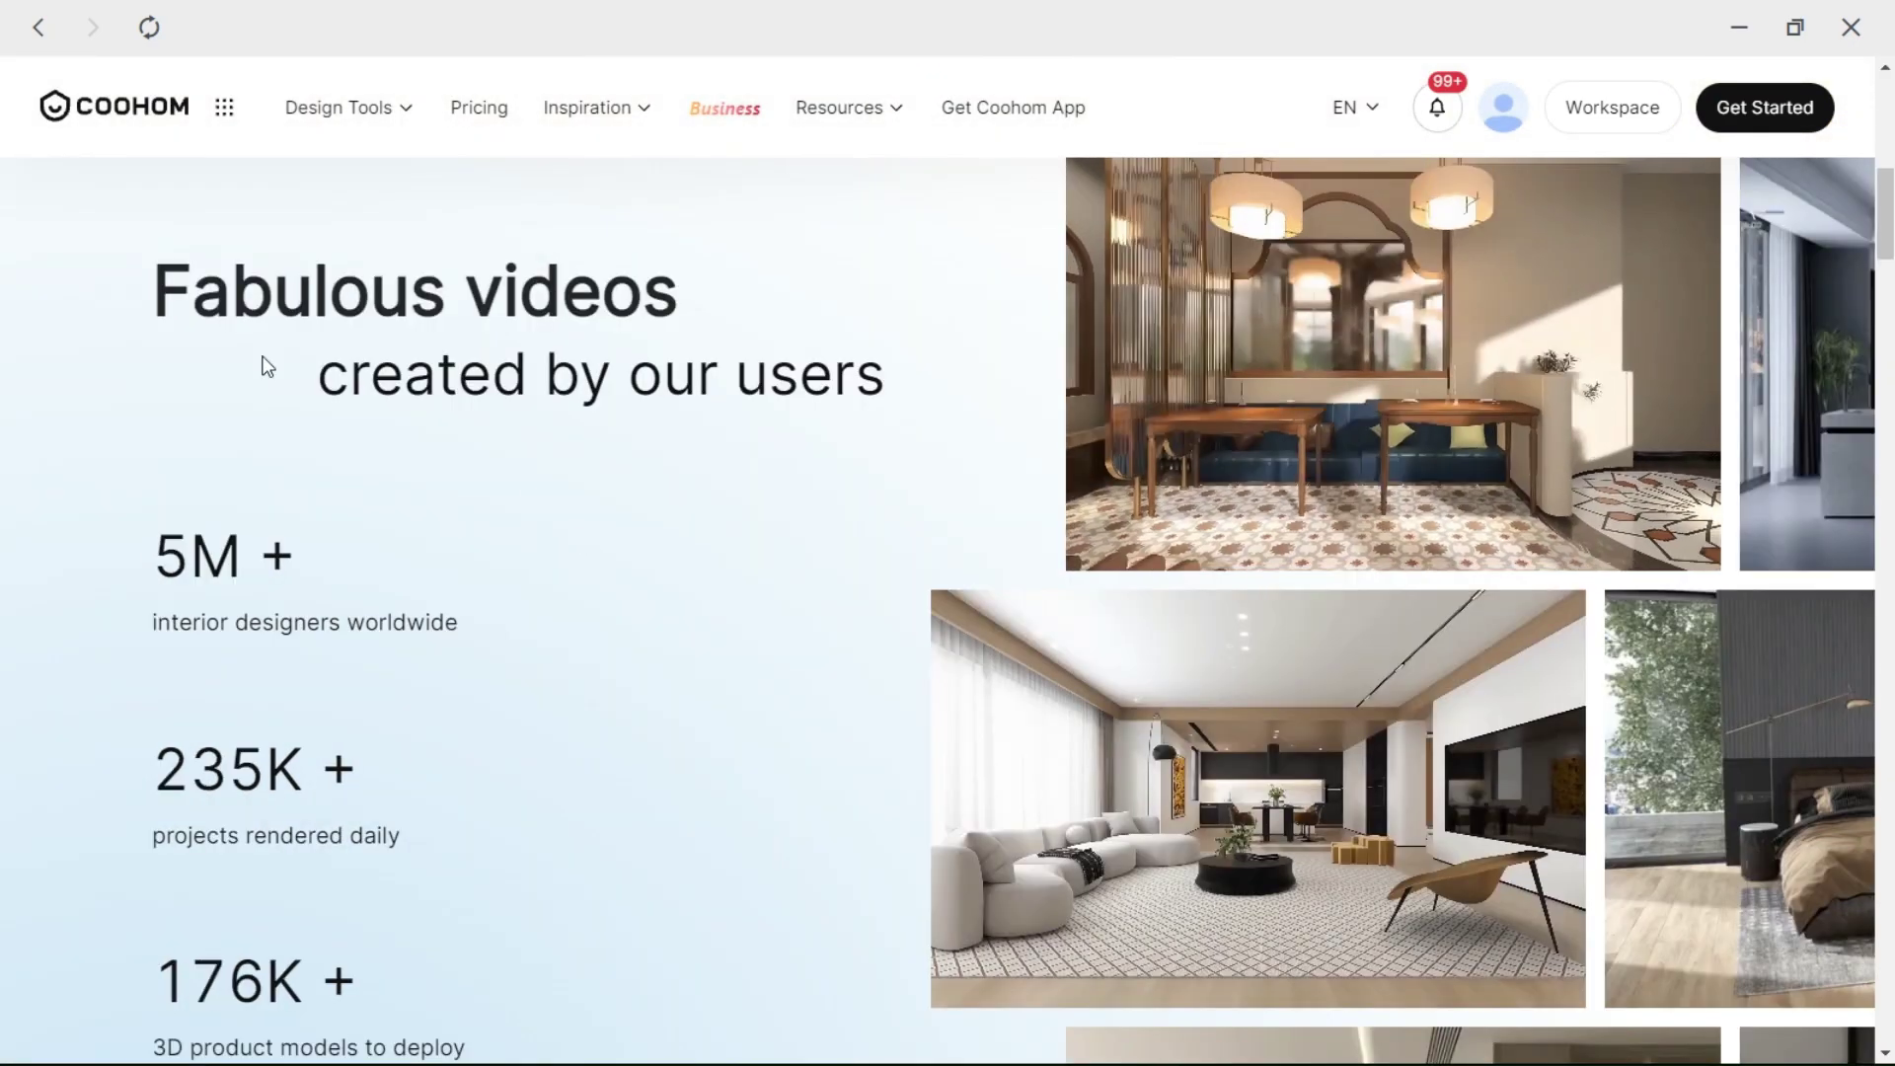
scroll(69, 703, "down", 6)
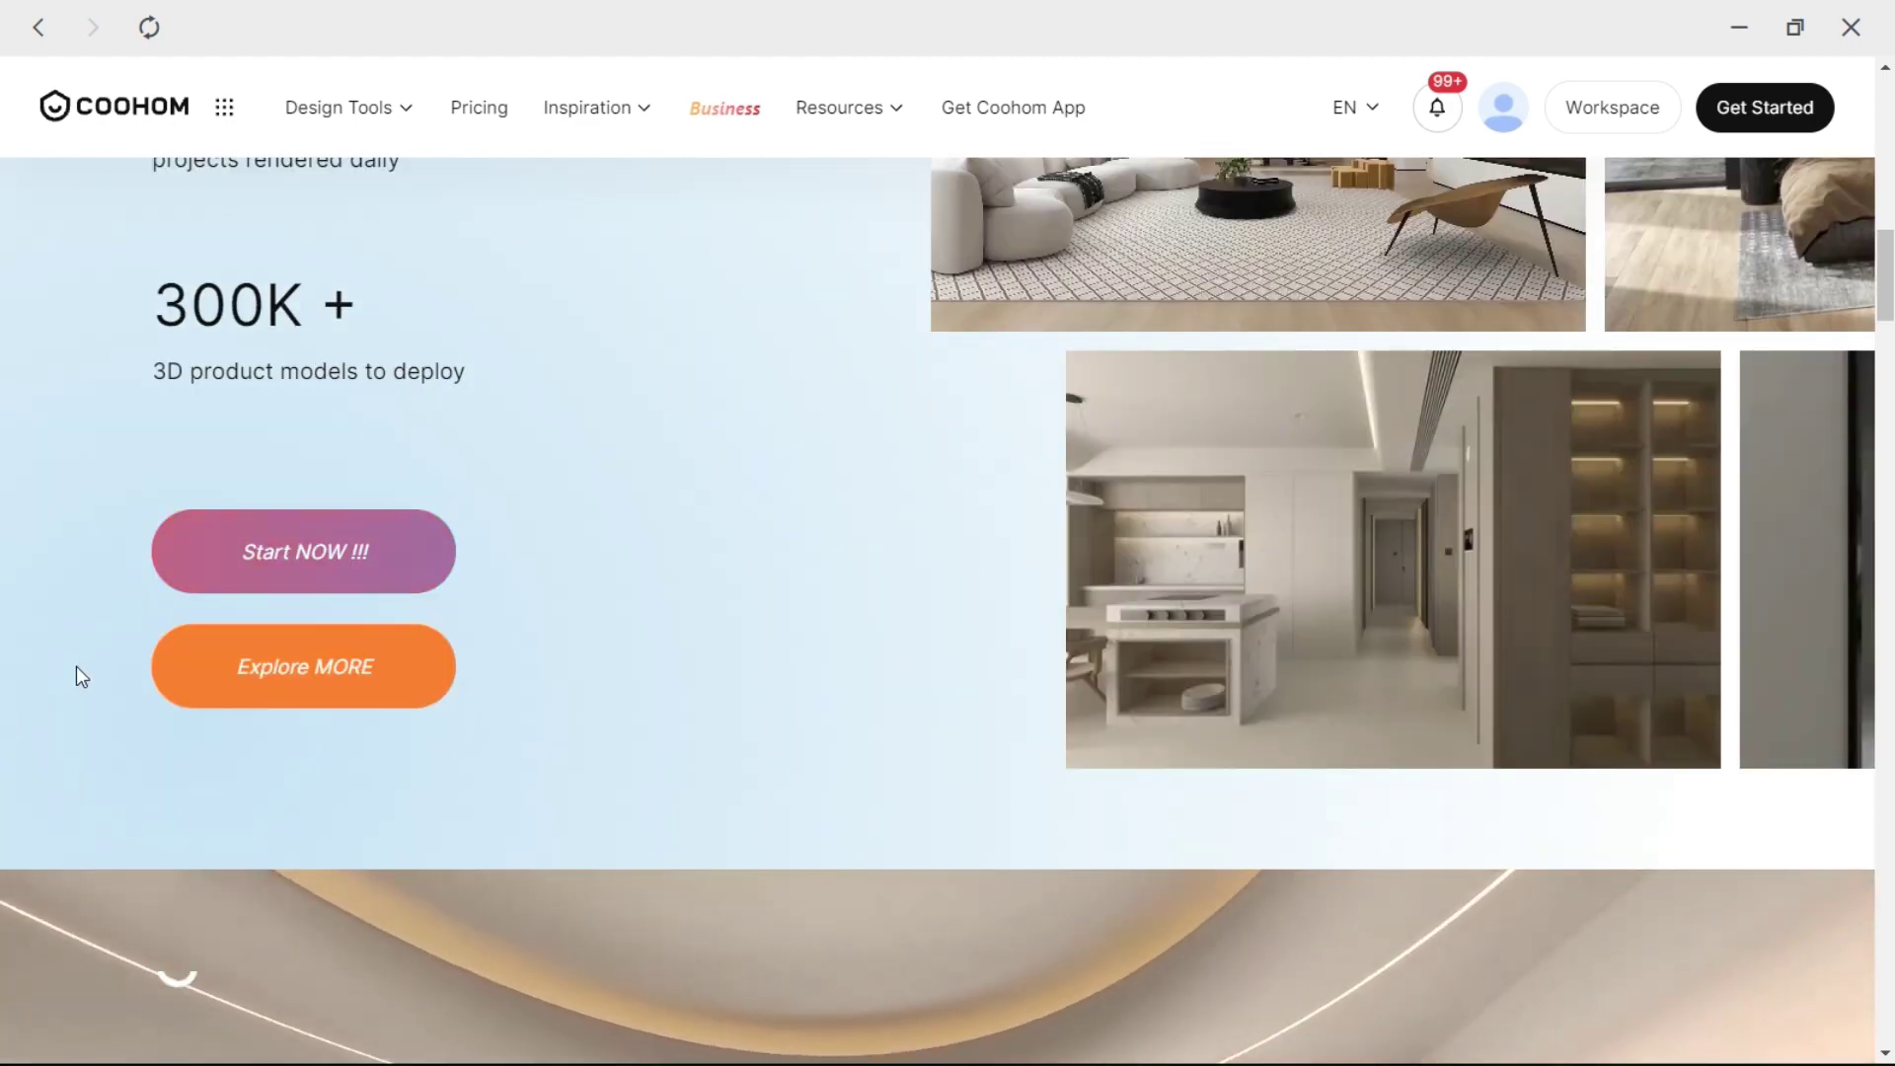
scroll(71, 671, "down", 6)
scroll(65, 667, "down", 3)
scroll(65, 667, "up", 2)
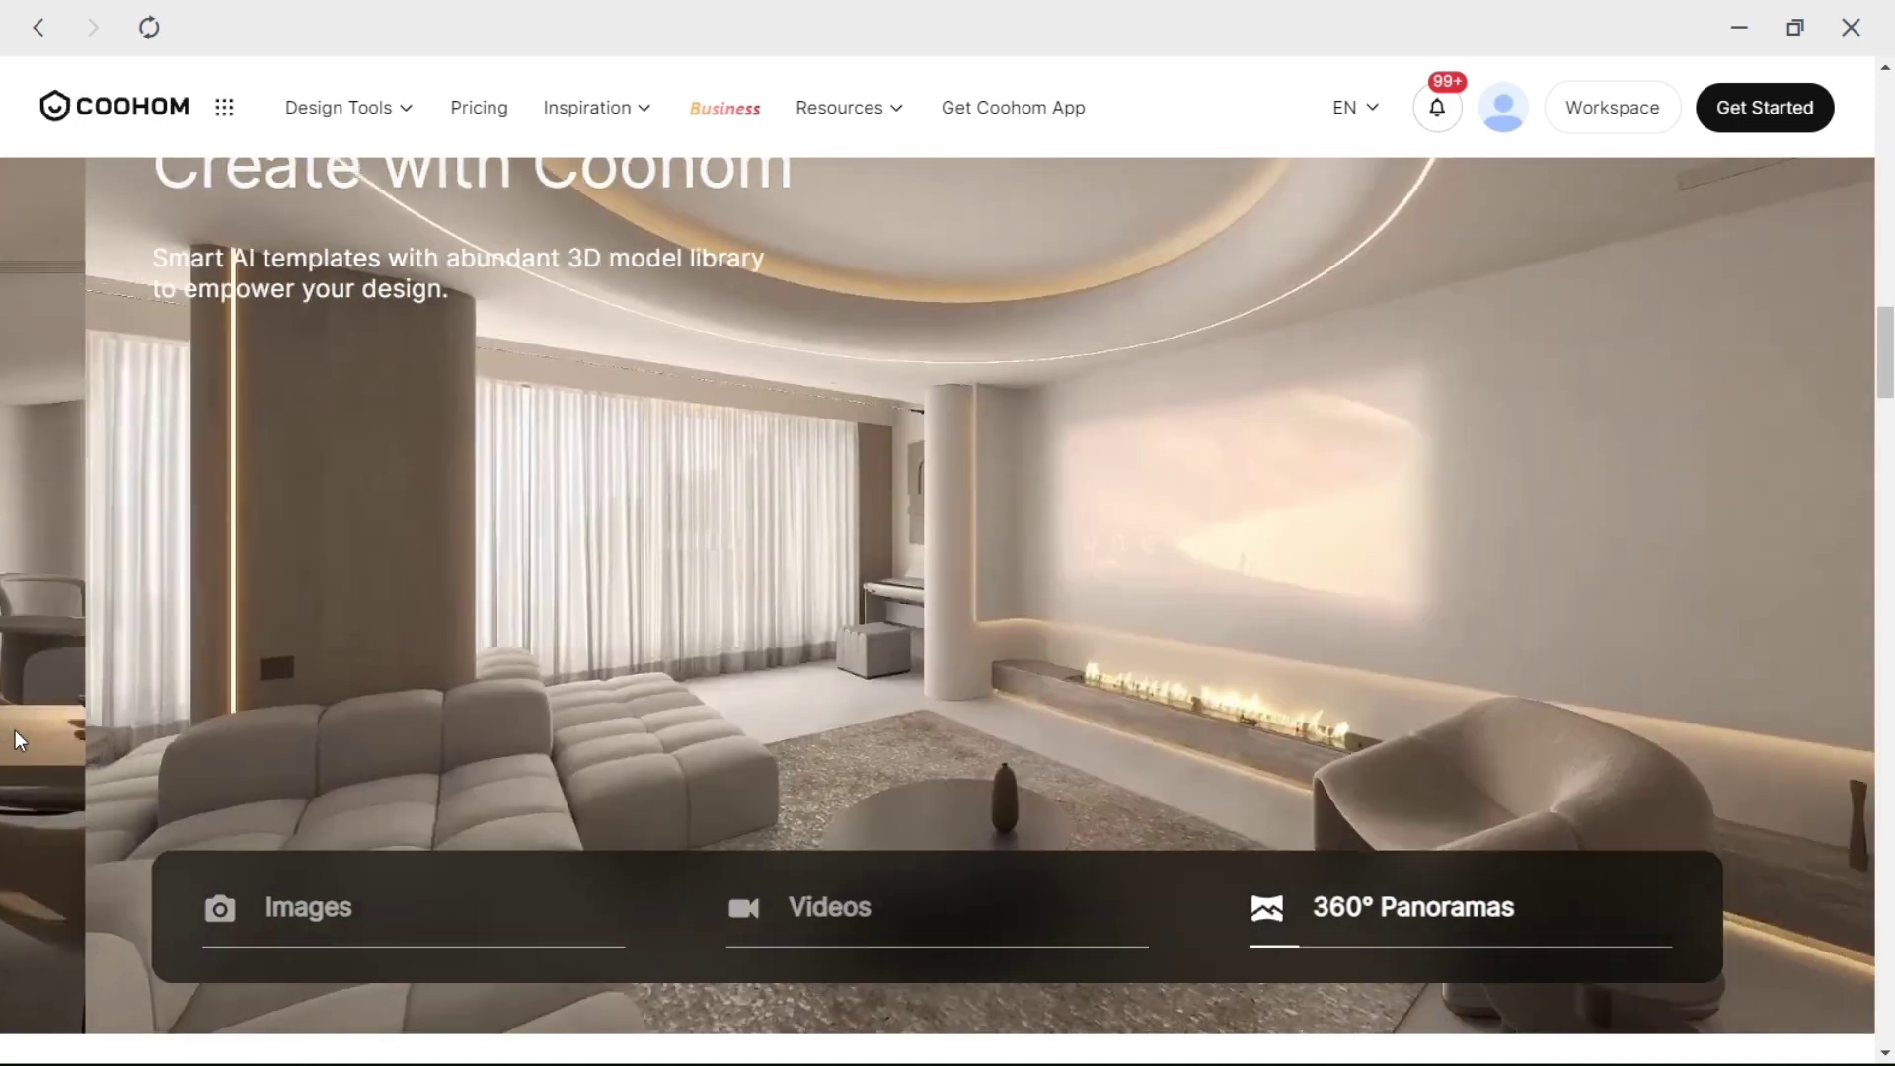
scroll(14, 730, "down", 10)
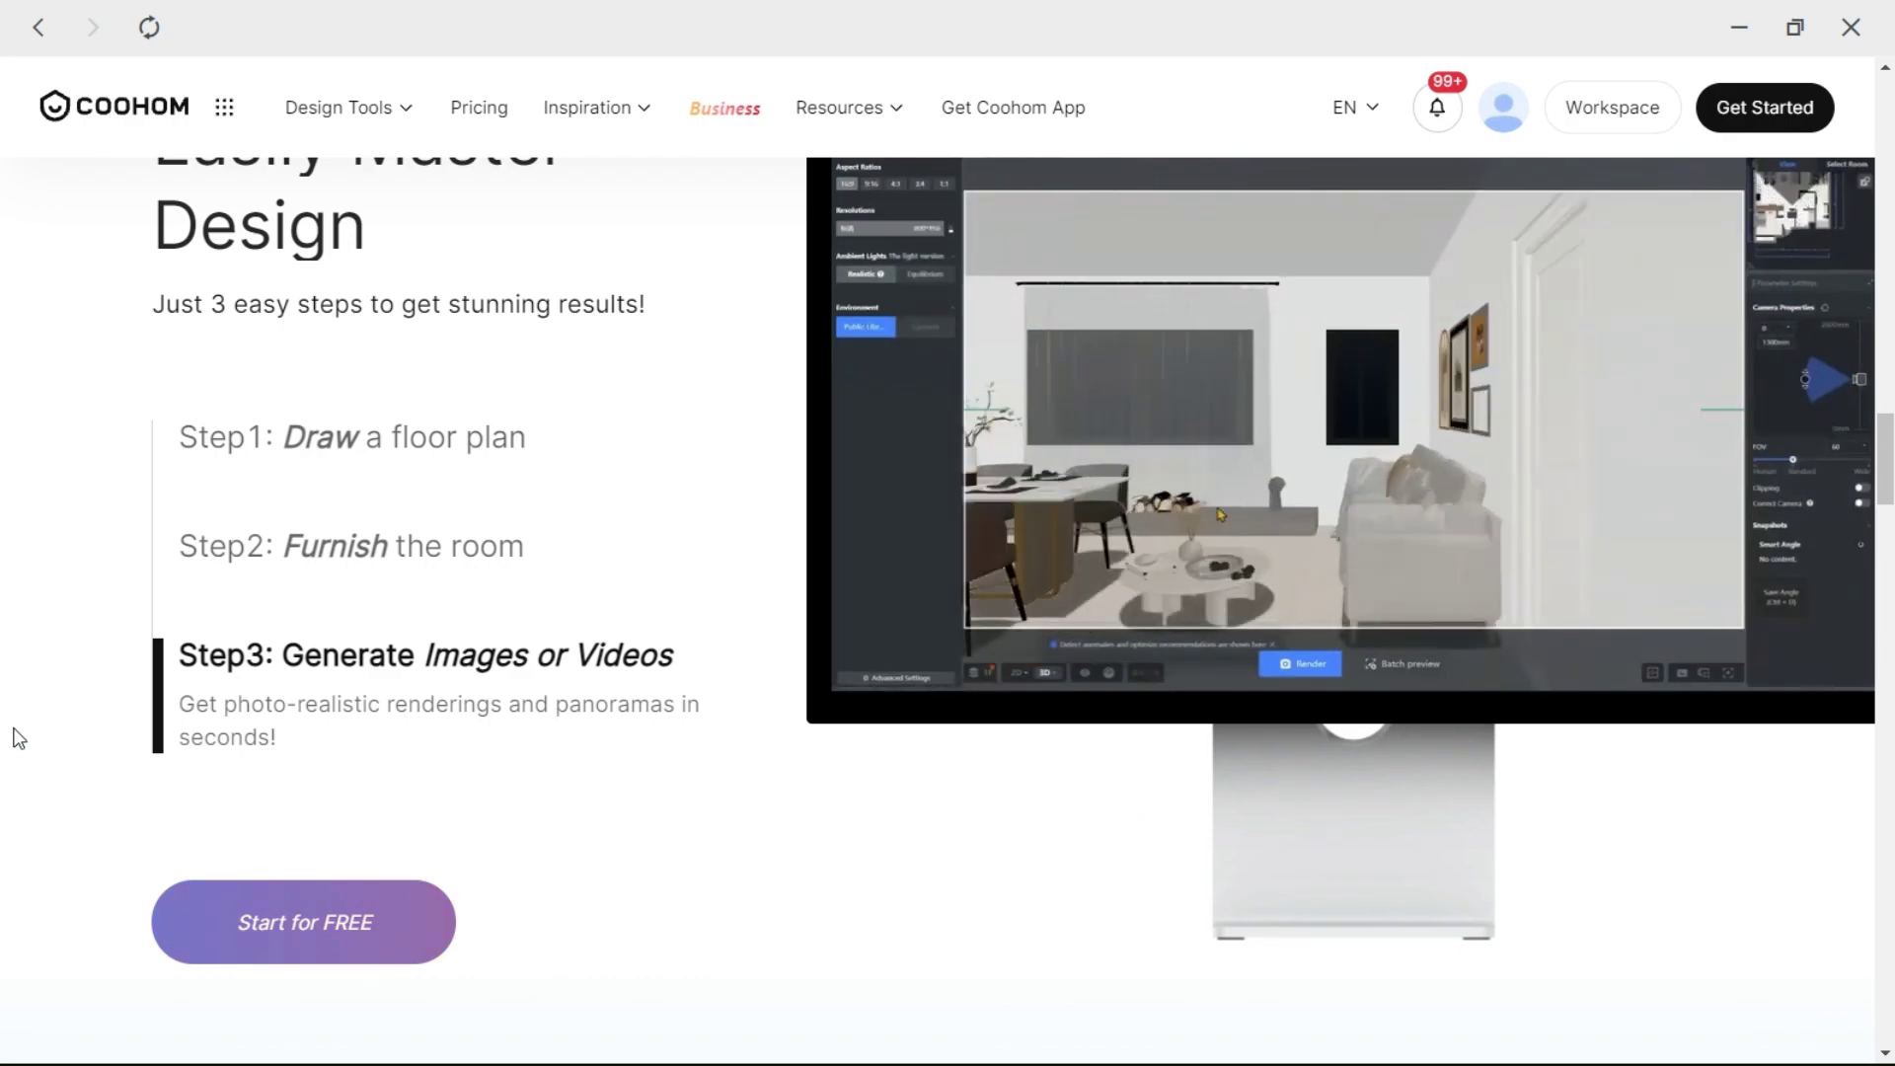
scroll(68, 724, "down", 15)
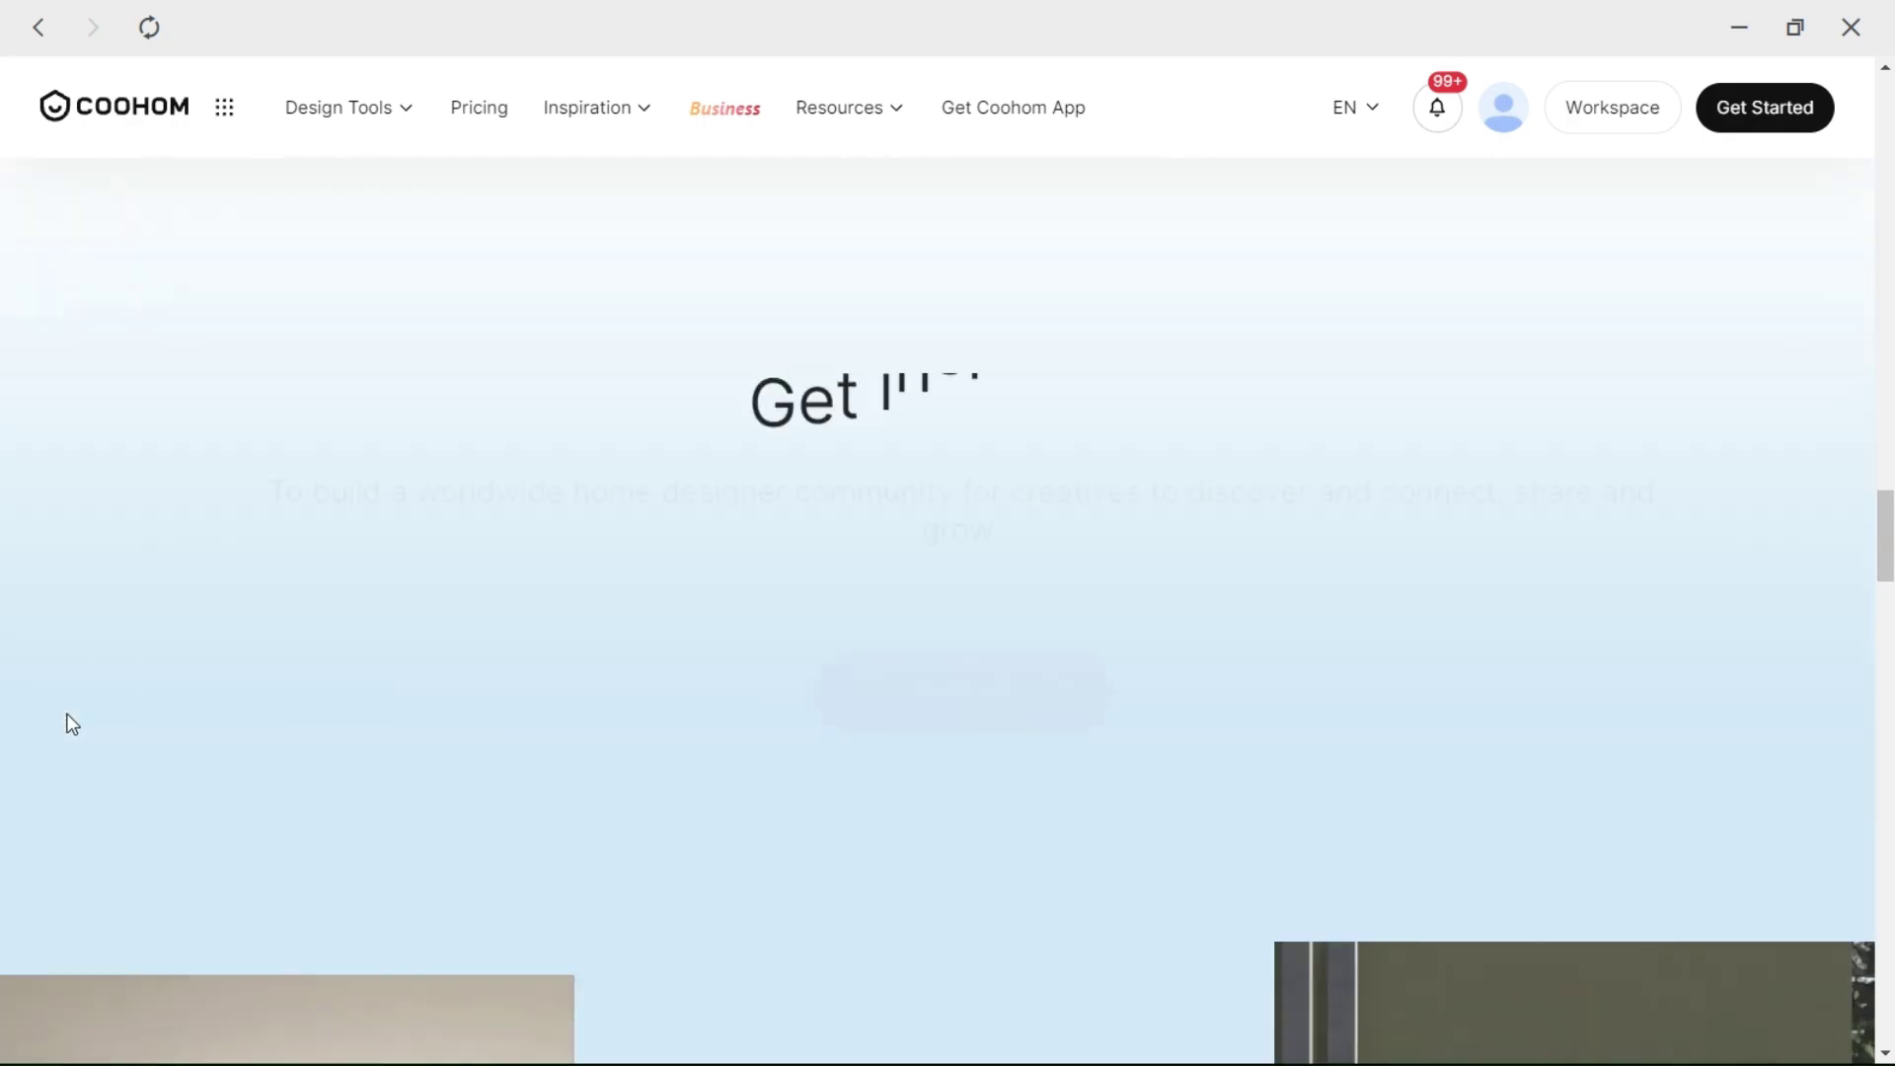
scroll(68, 724, "down", 15)
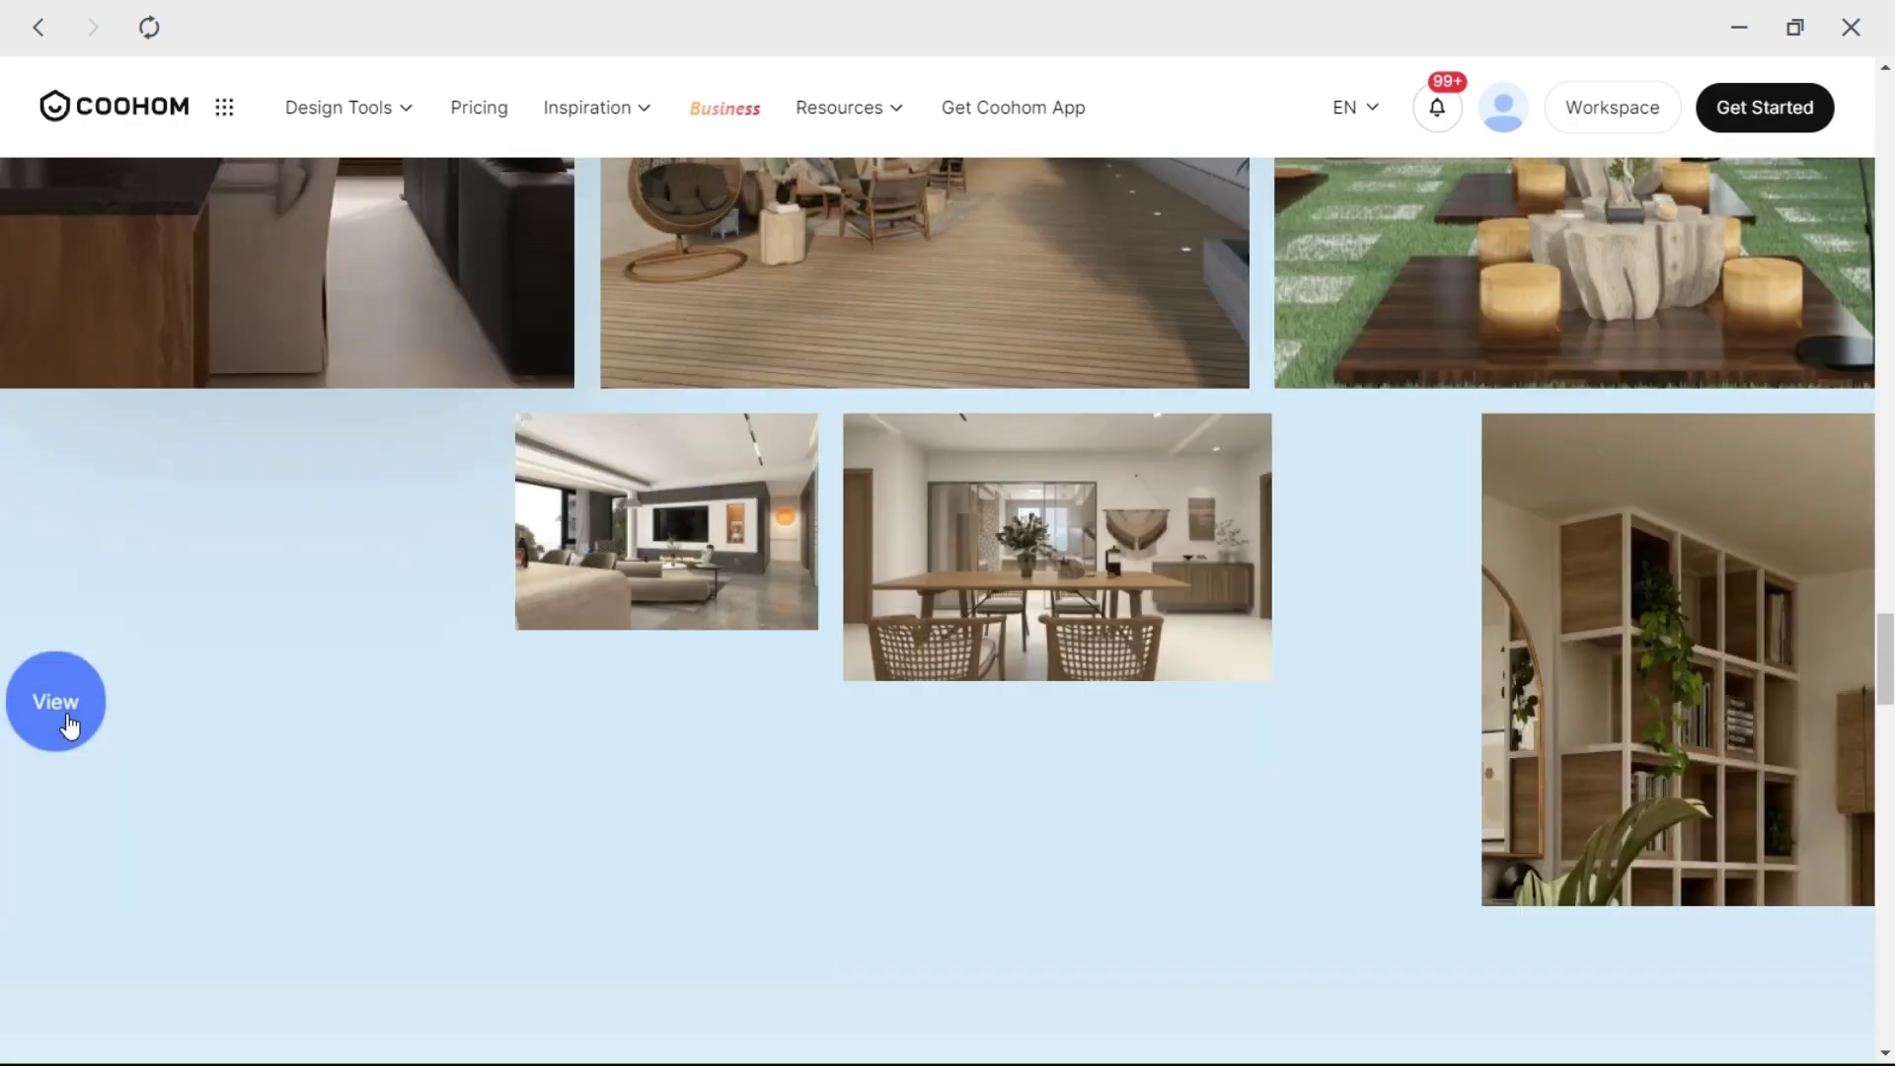
scroll(68, 712, "down", 5)
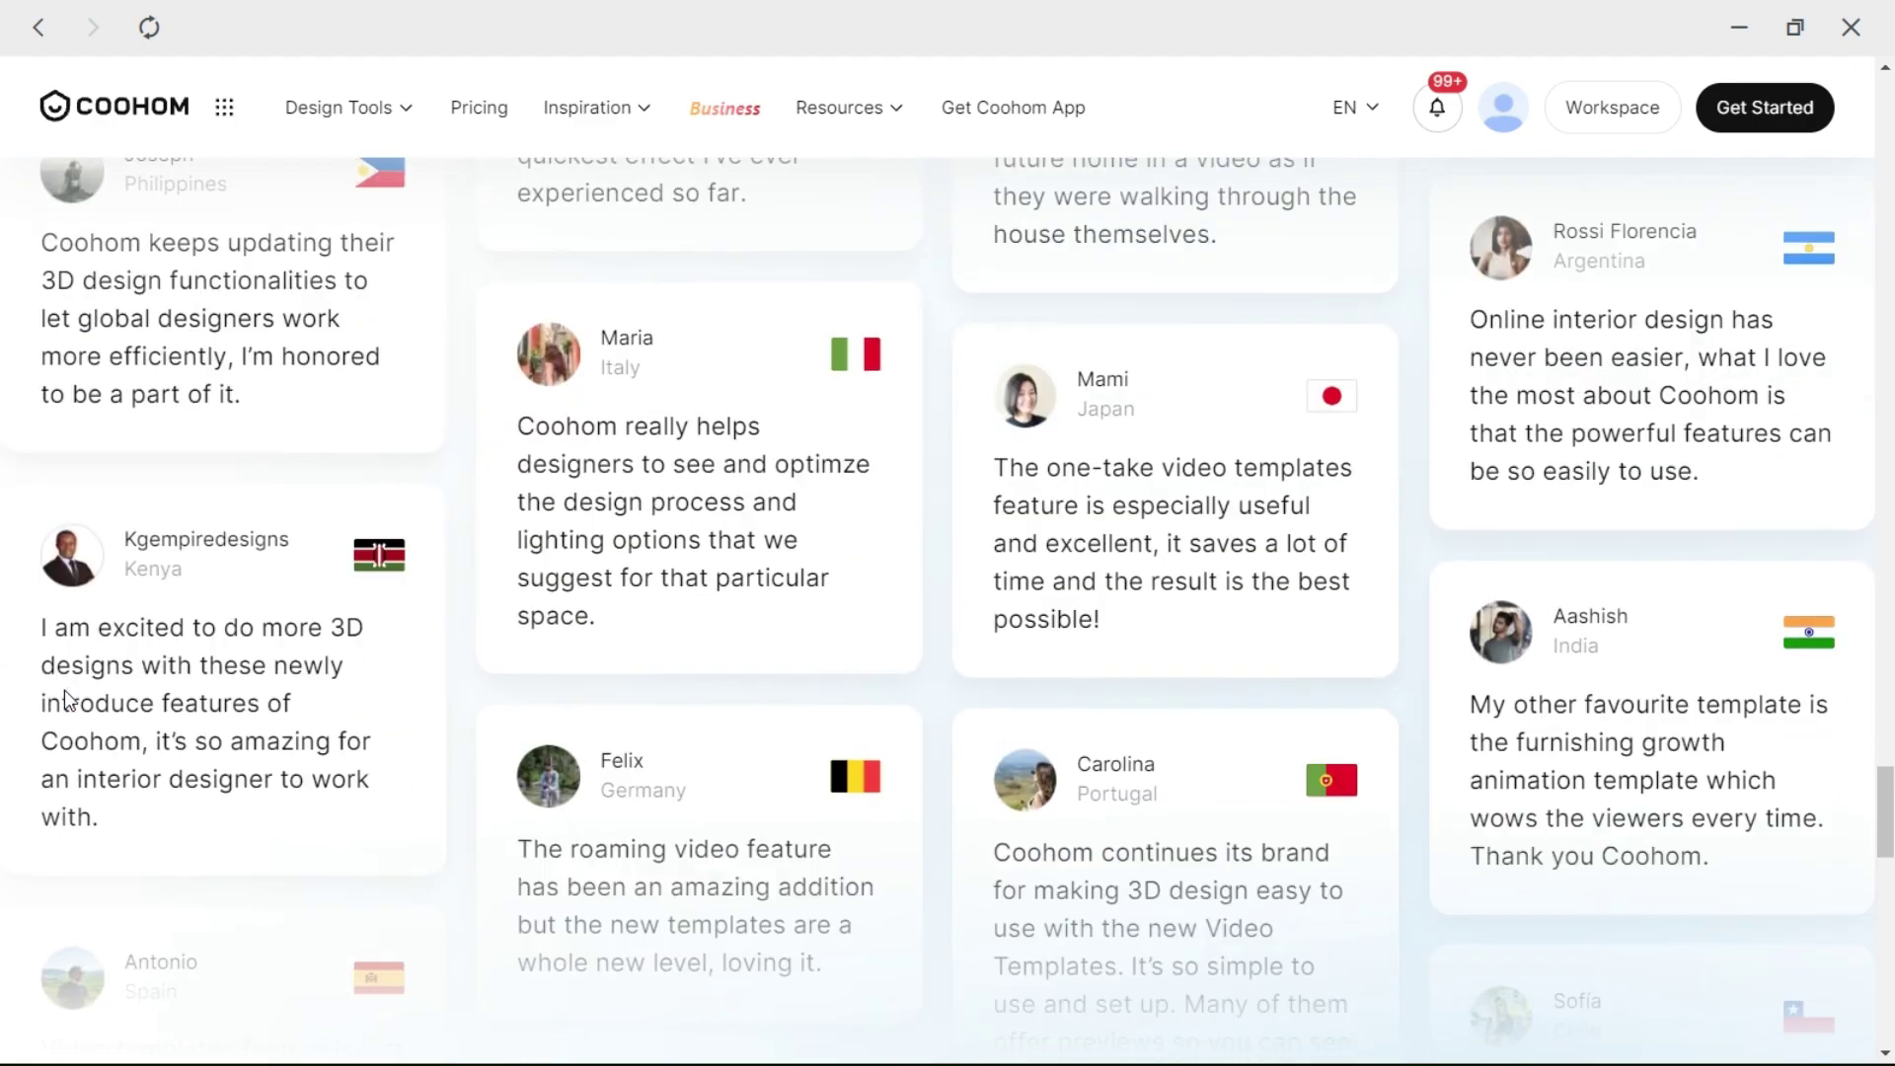
scroll(57, 690, "down", 5)
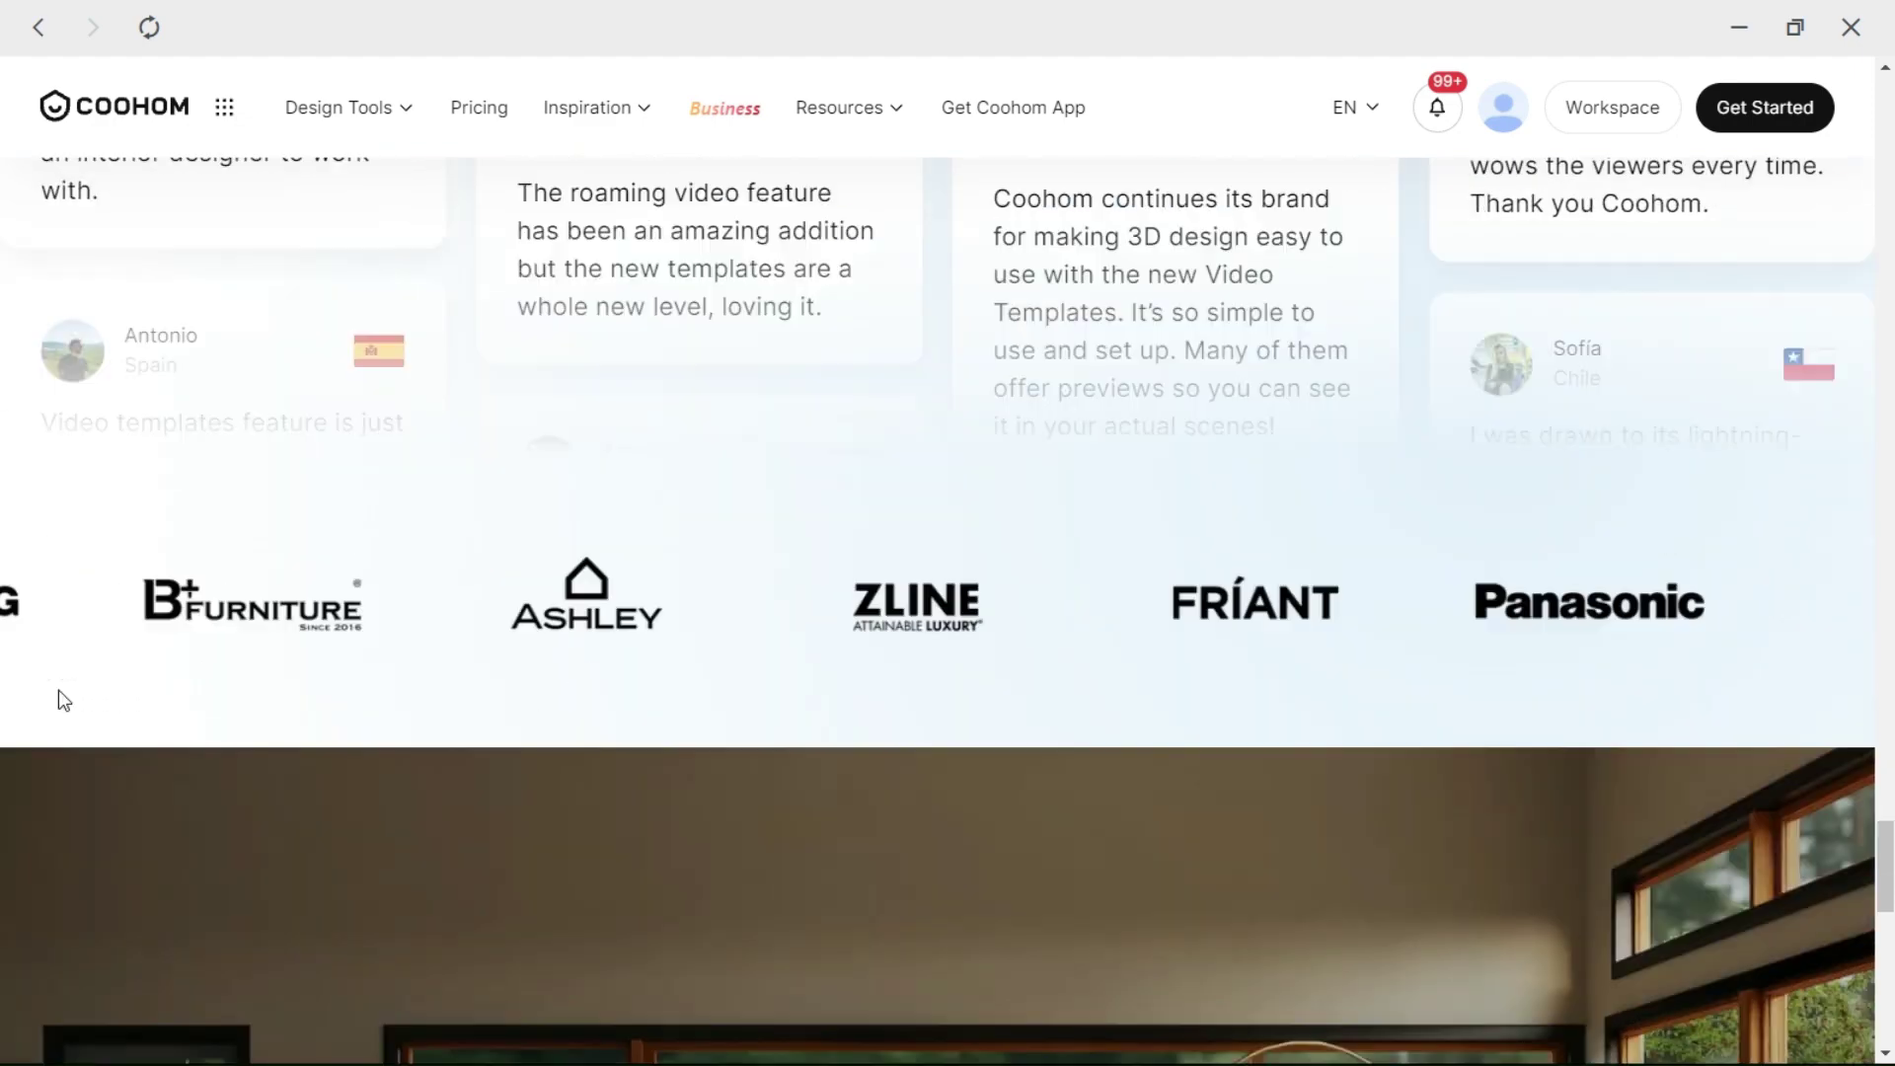
scroll(126, 662, "down", 7)
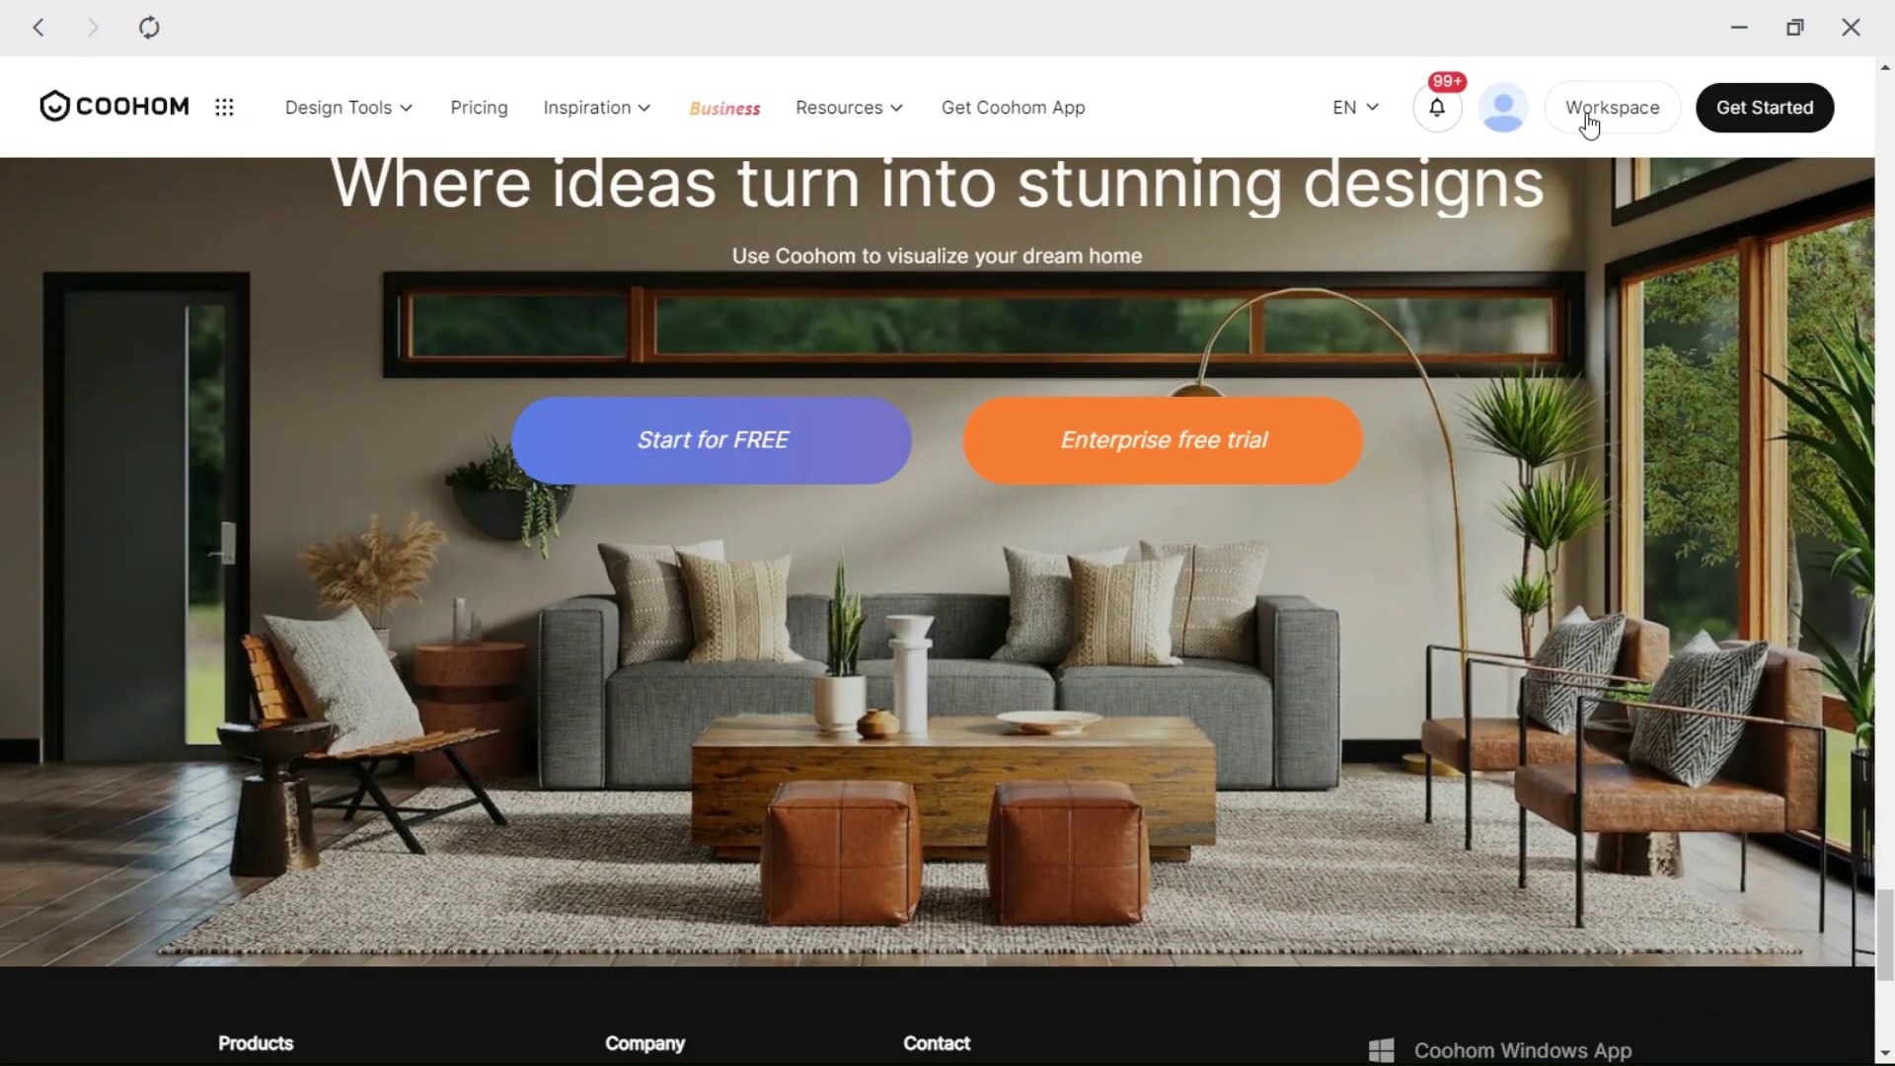
Open the workspace and dismiss the promotion about real-time lighting features.
left_click(1586, 116)
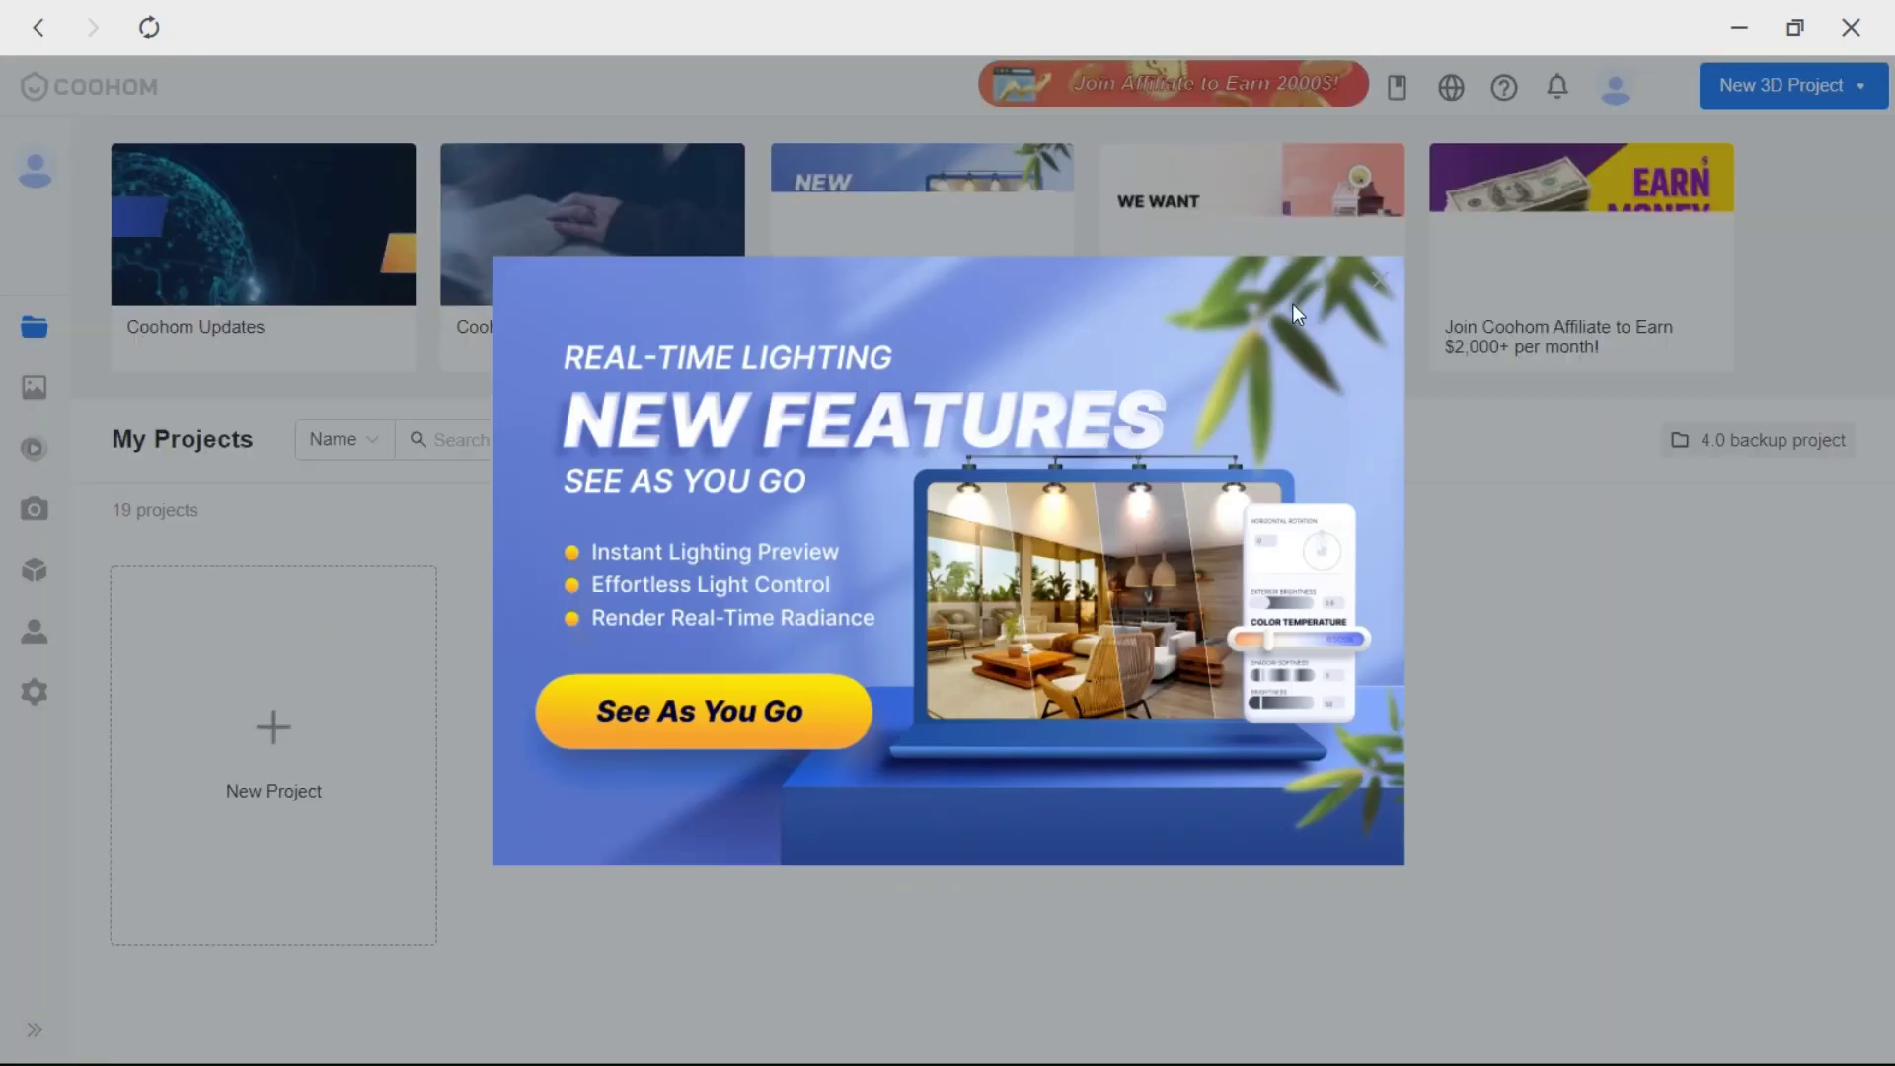
left_click(1378, 280)
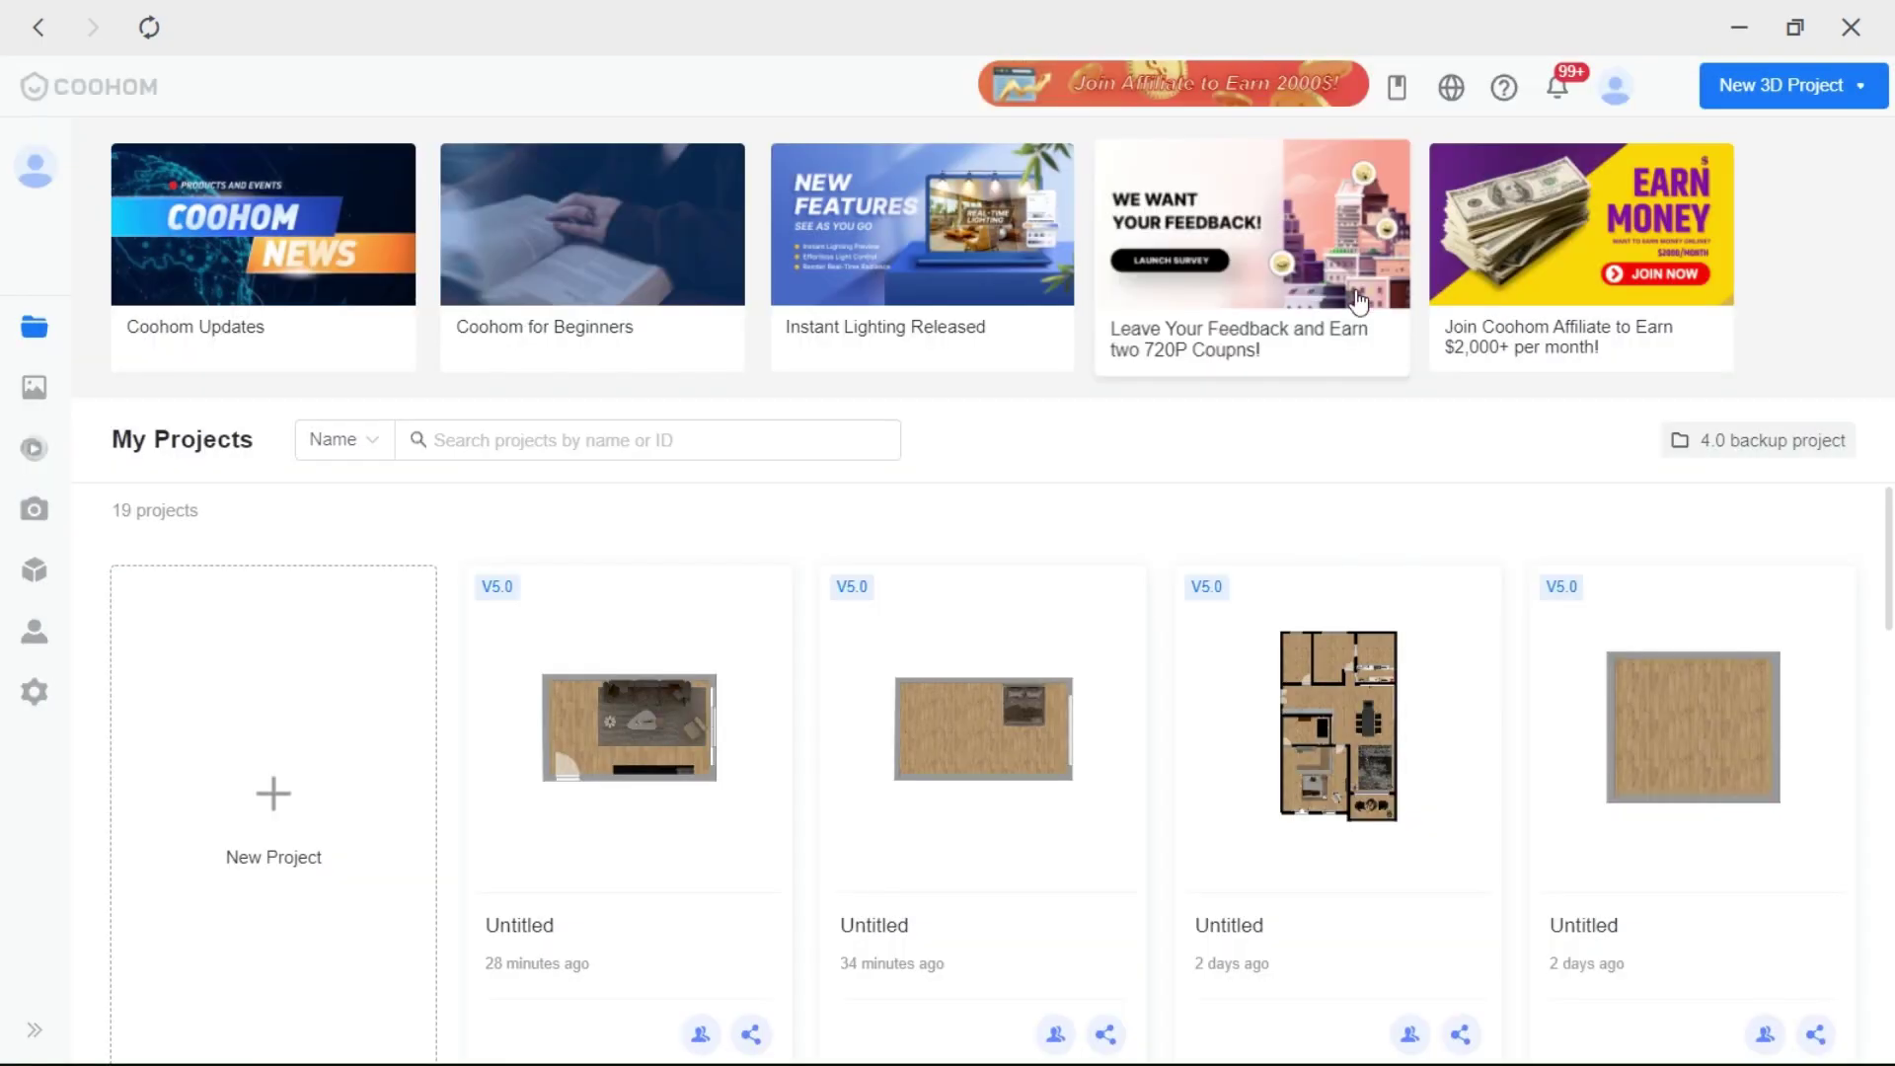
Look through the saved projects, including the management and sharing options of the multi-room apartment project.
scroll(1312, 730, "down", 2)
scroll(799, 715, "up", 1)
scroll(986, 731, "down", 1)
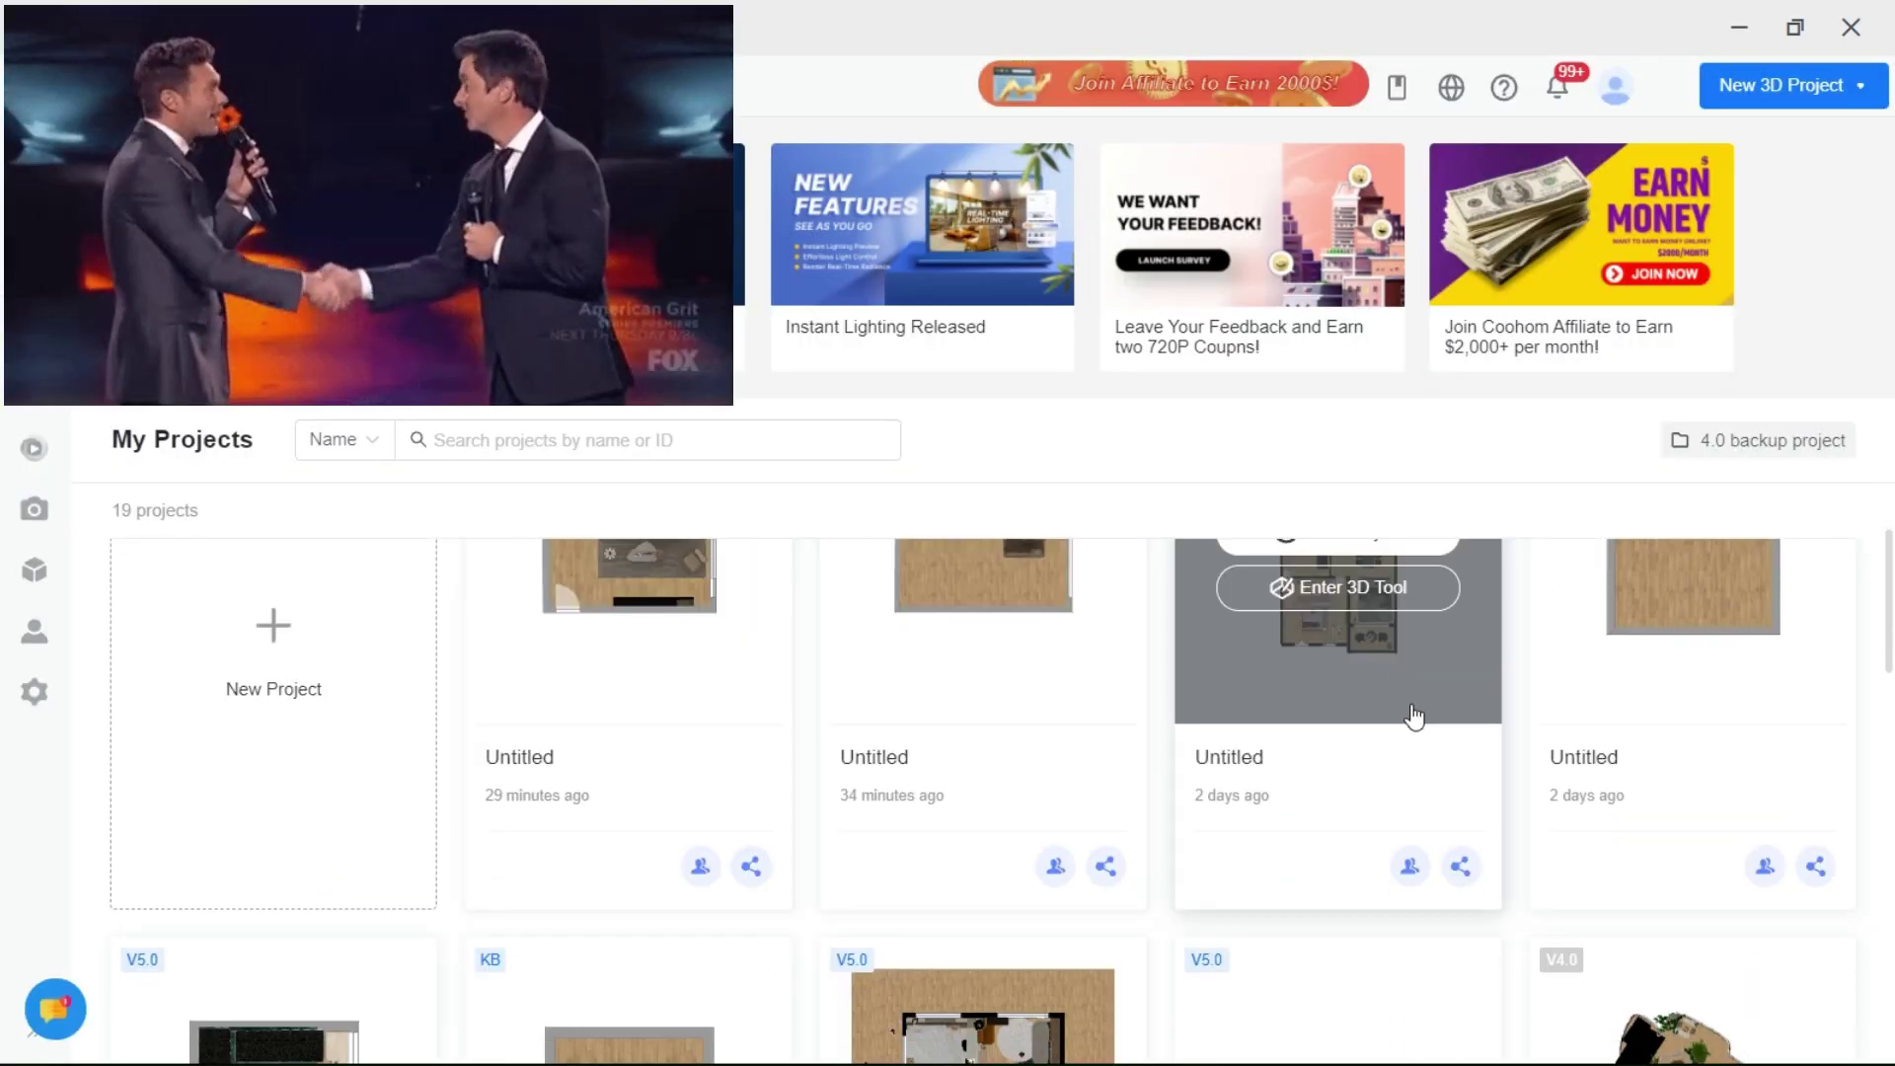
scroll(1431, 641, "up", 2)
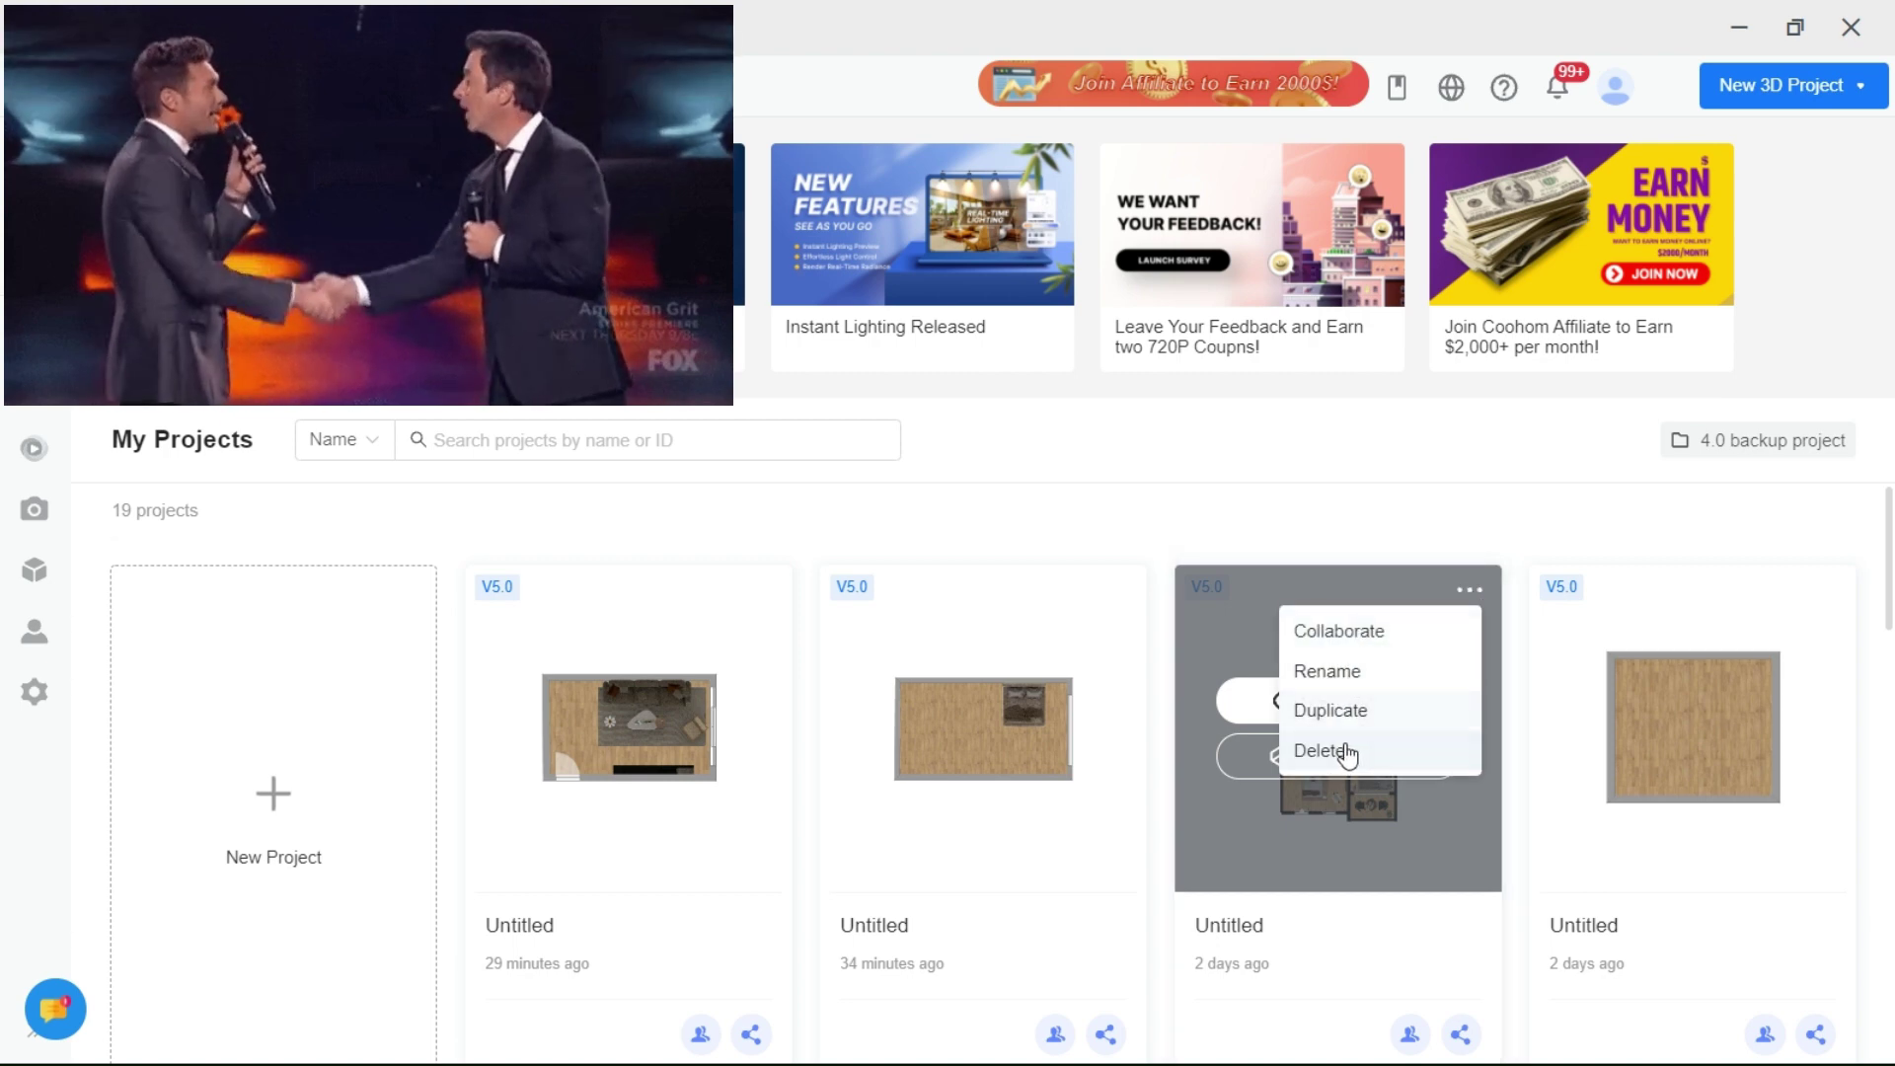
scroll(1473, 631, "down", 1)
scroll(1451, 760, "down", 1)
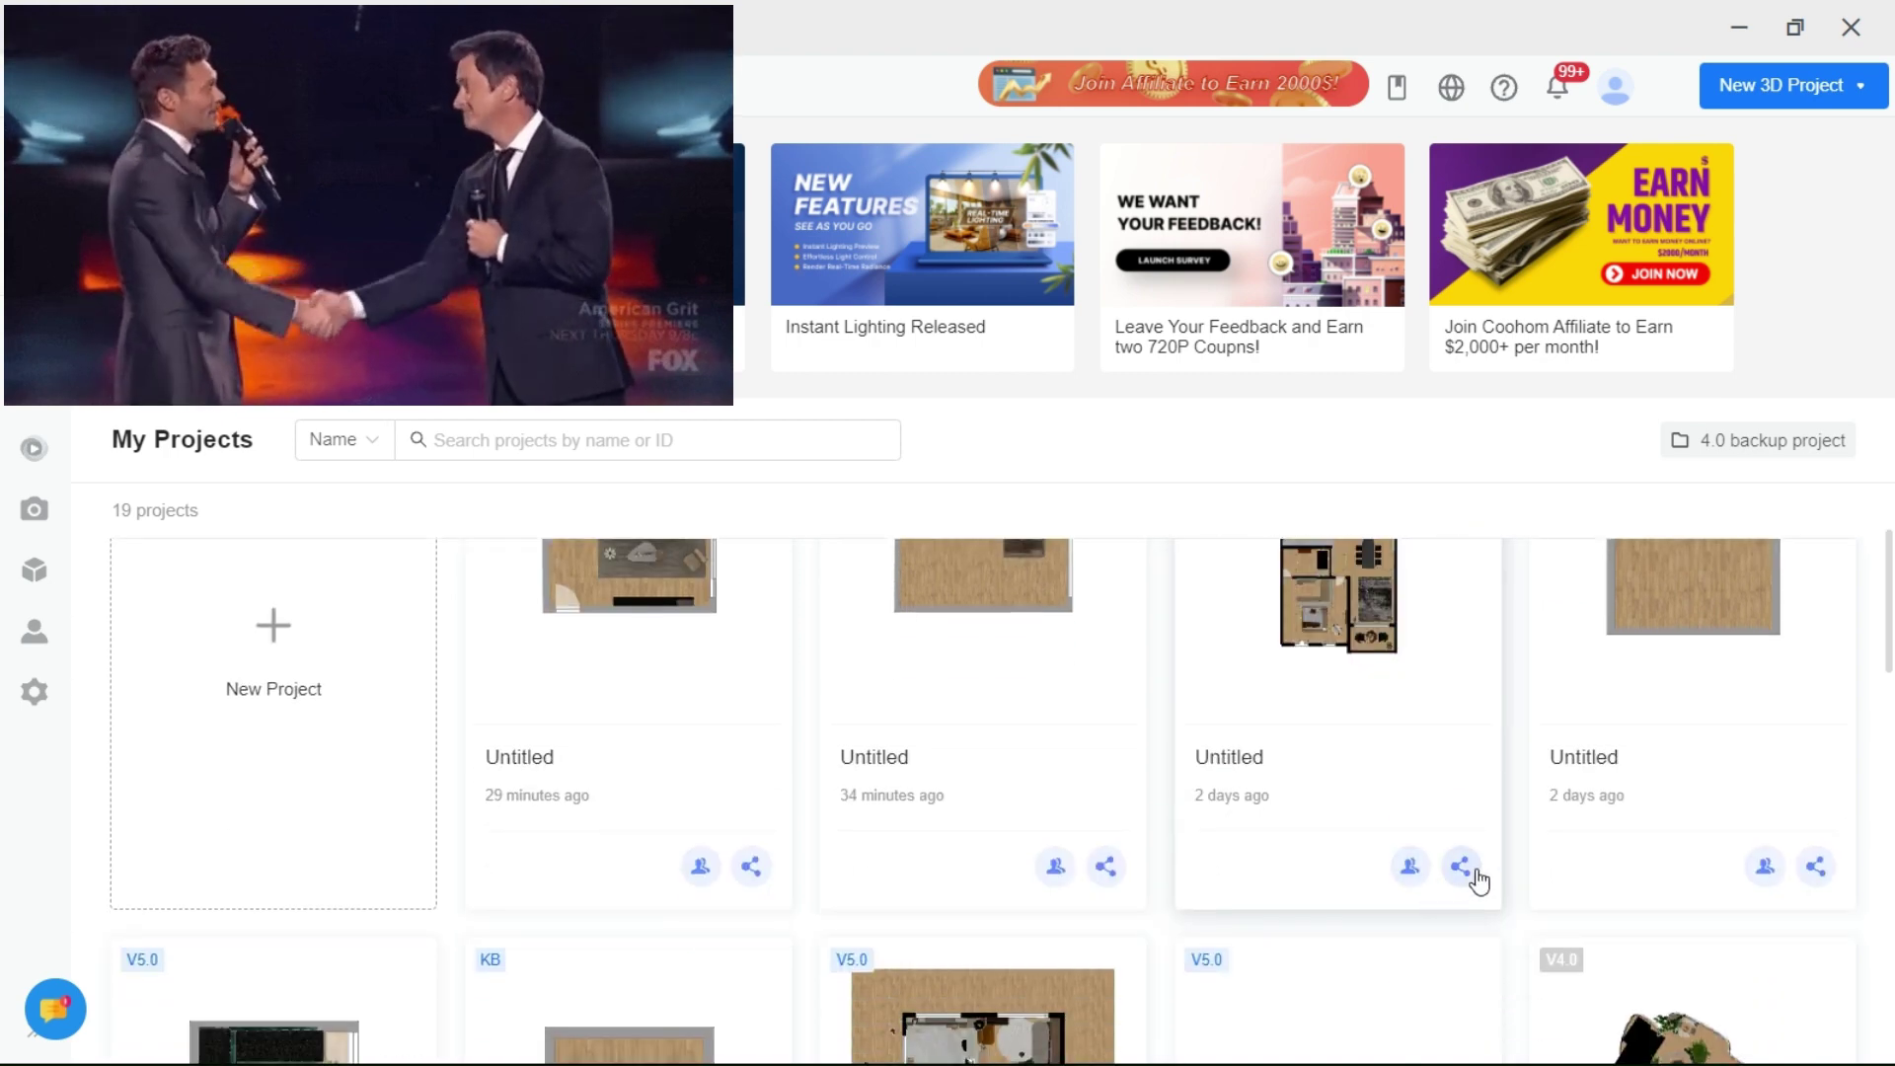
left_click(1462, 867)
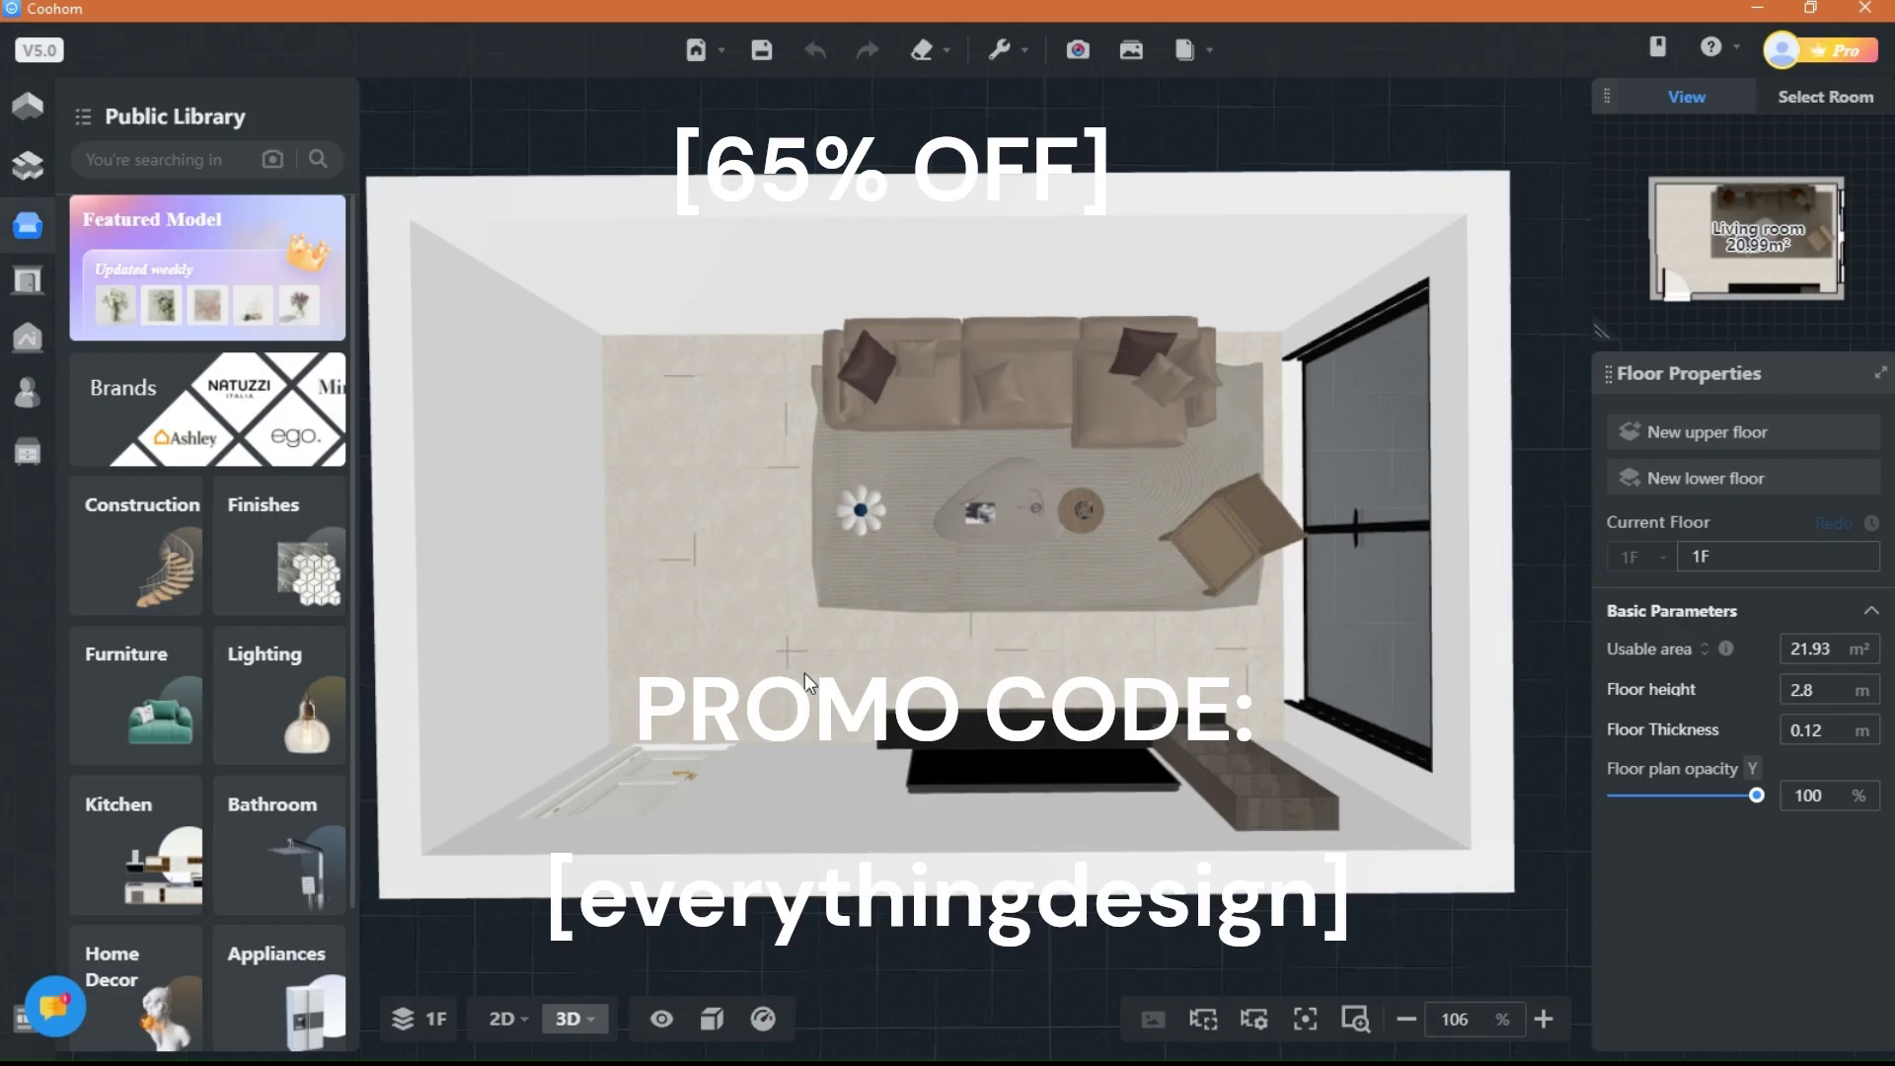
Show the furnished living room as a 2D floor plan, with the whole room in view.
scroll(804, 672, "down", 2)
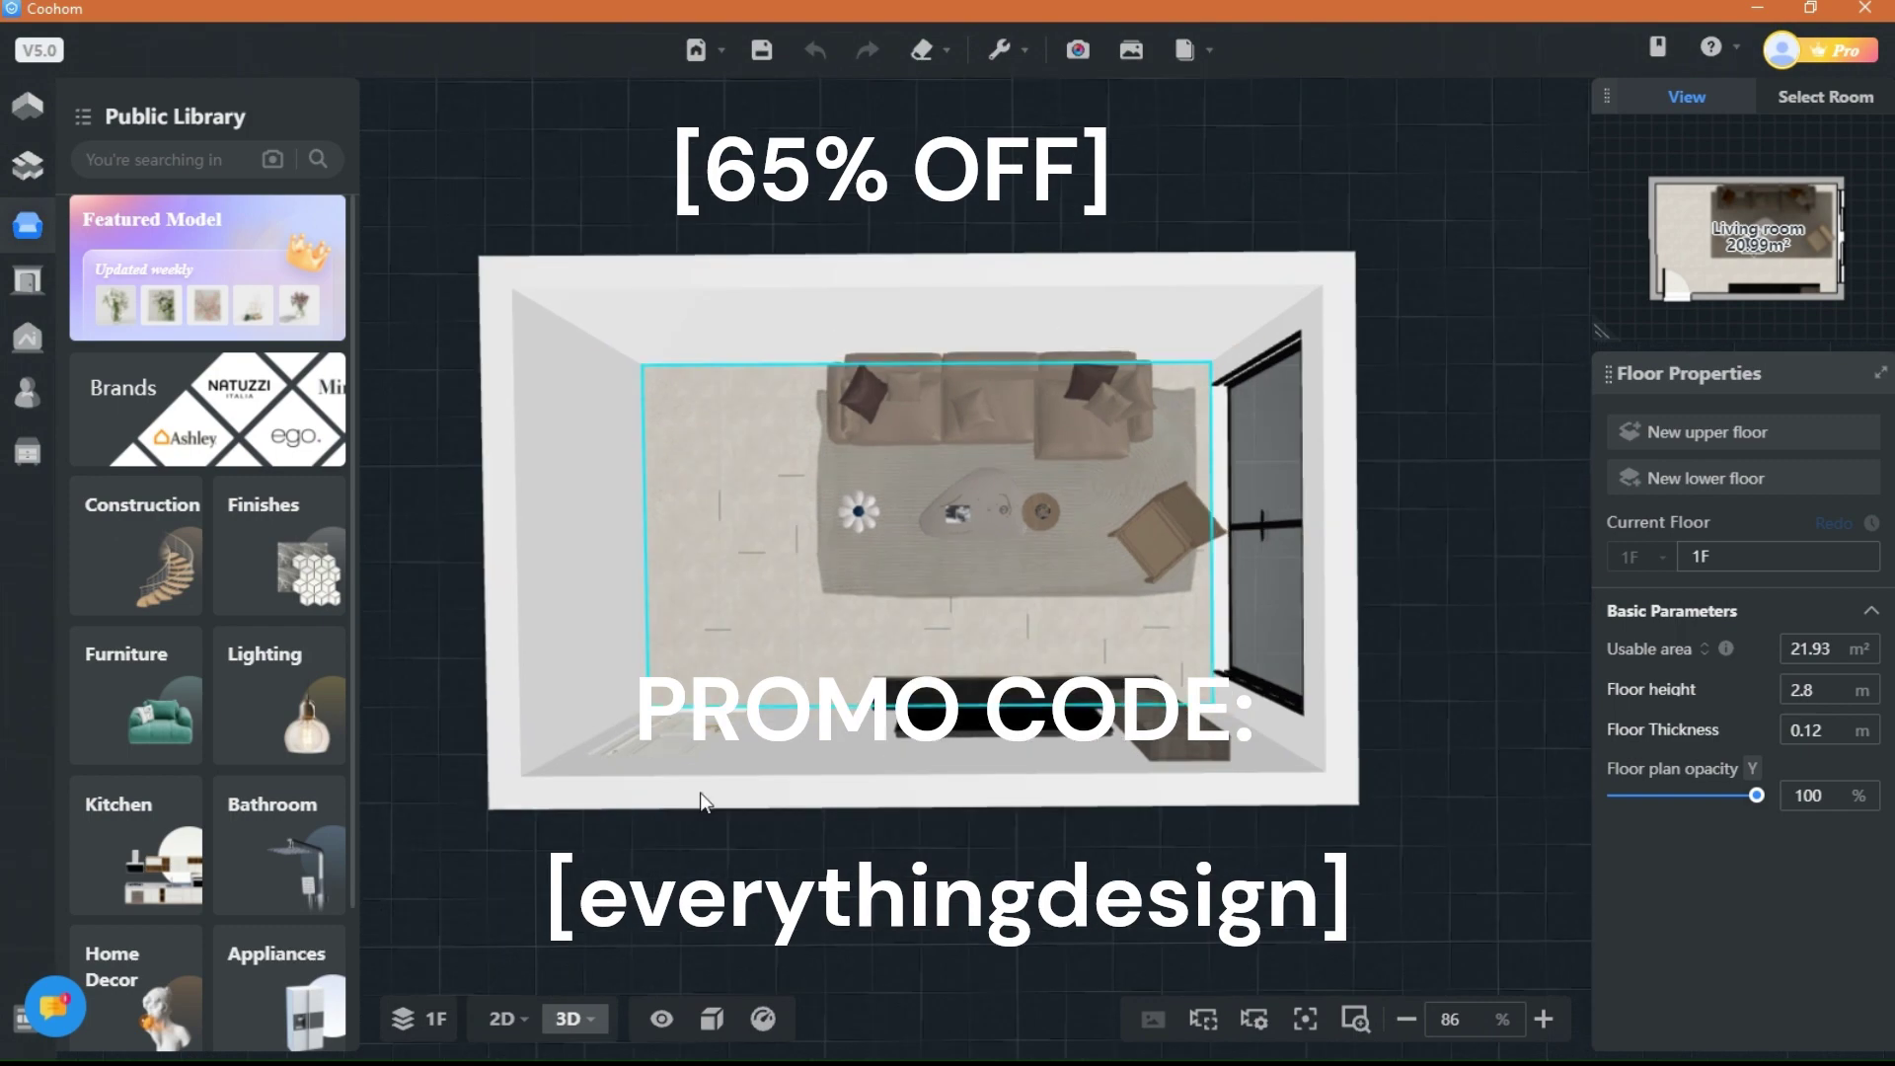
left_click(503, 1017)
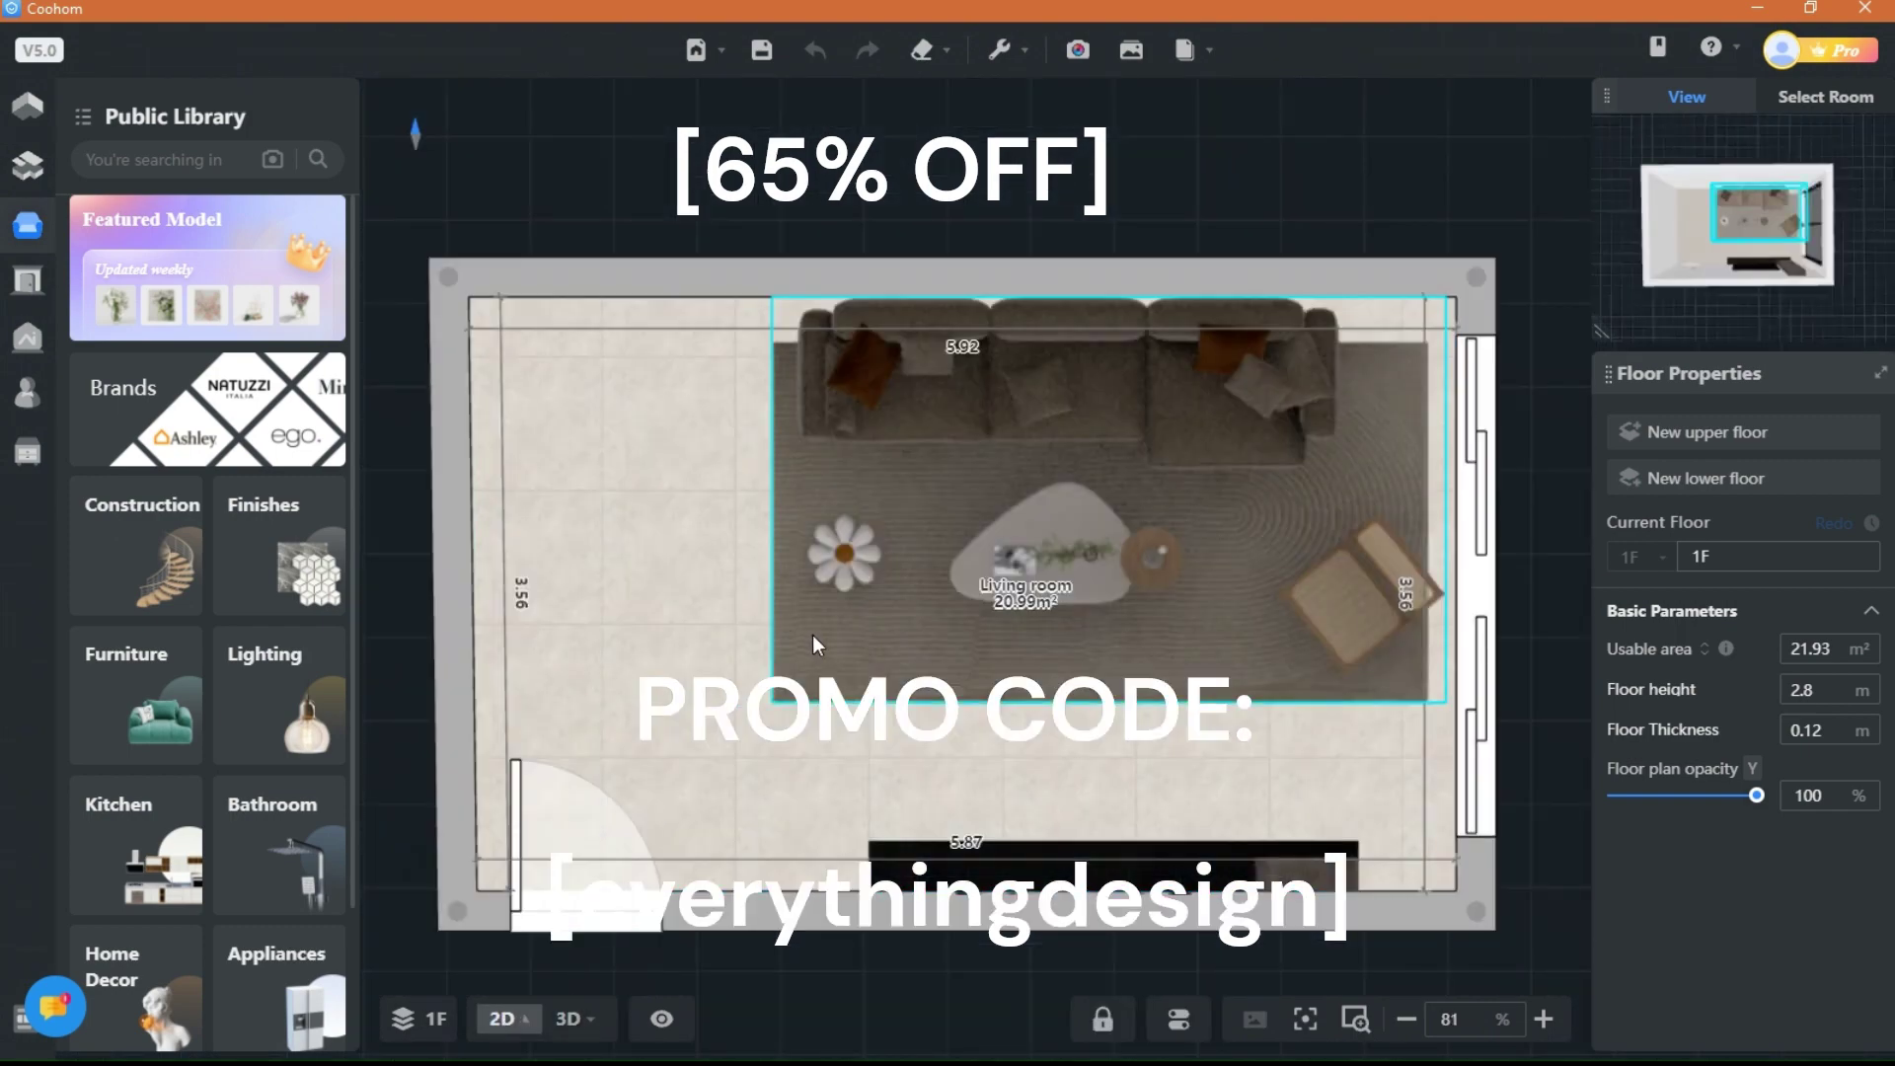
scroll(805, 691, "down", 3)
left_click_drag(806, 727, 807, 553)
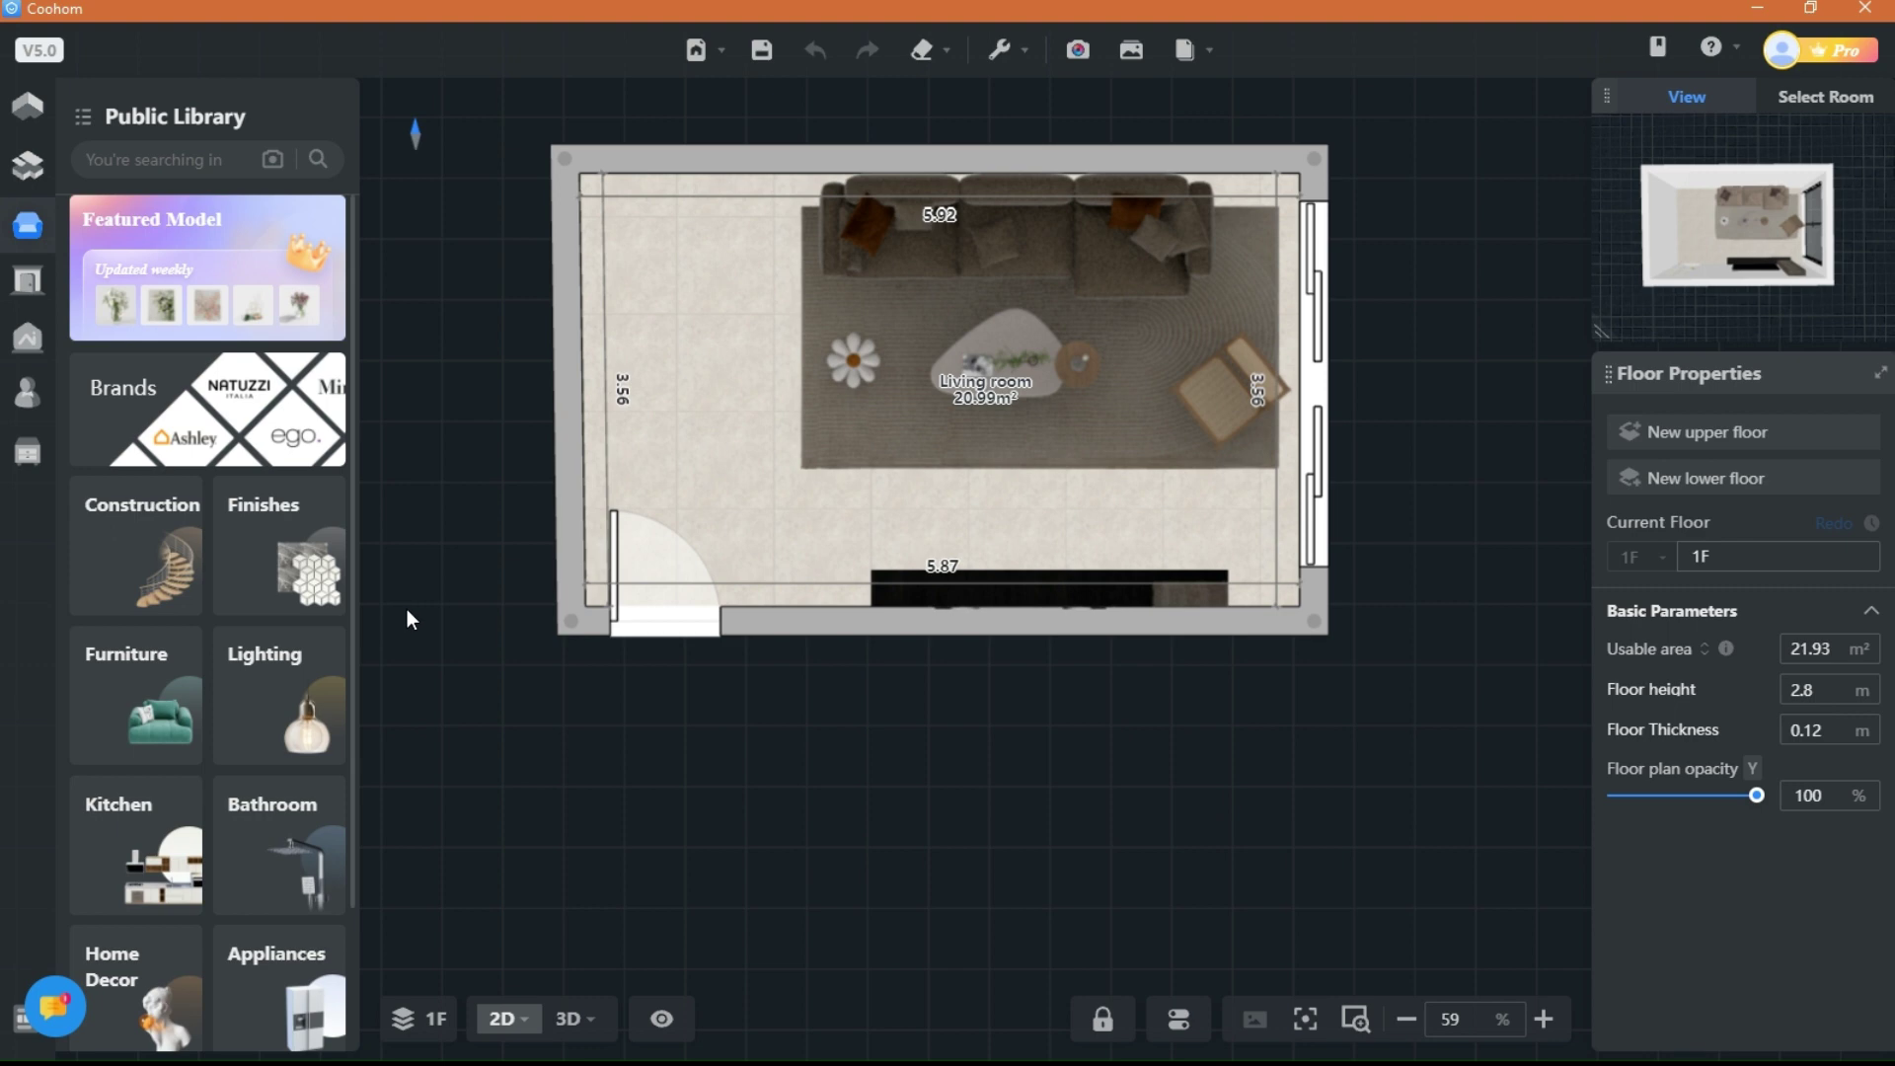
Open the AI Image Generator for the living room project.
mouse_move(61, 354)
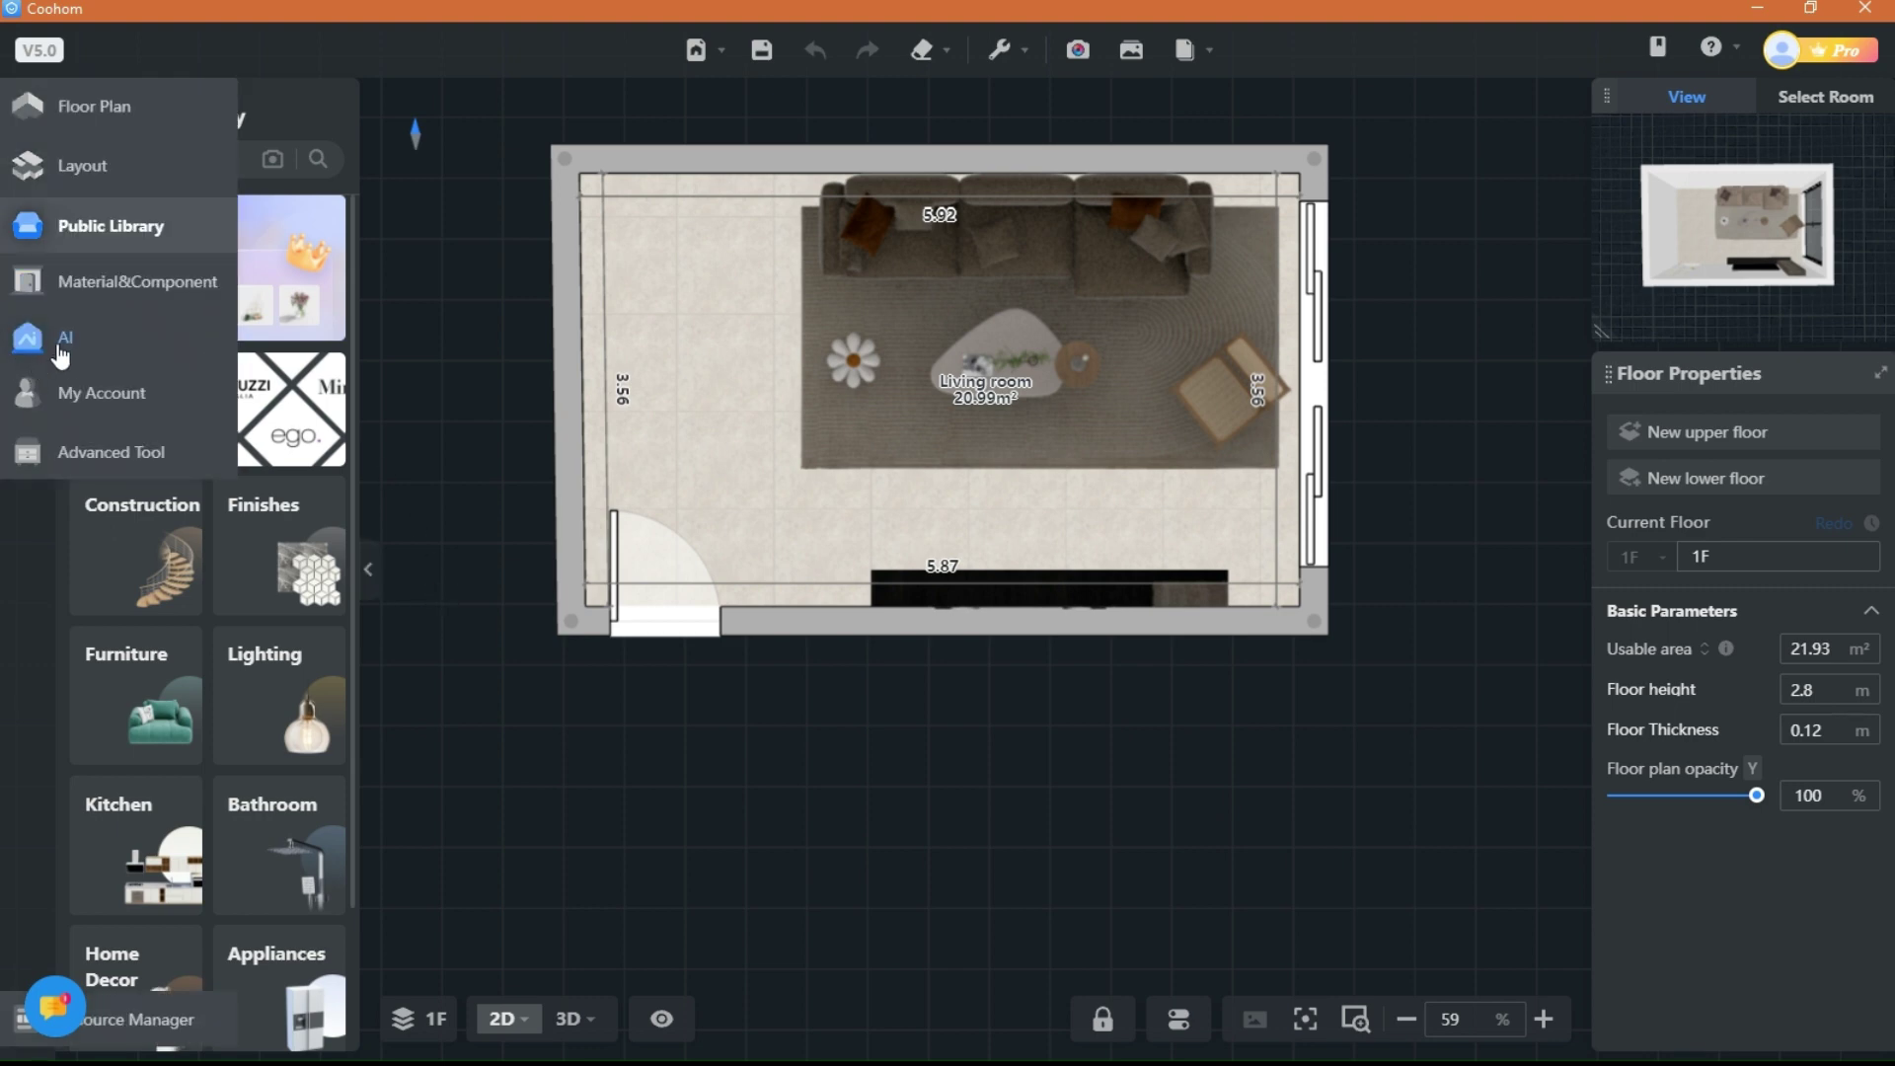
left_click(63, 346)
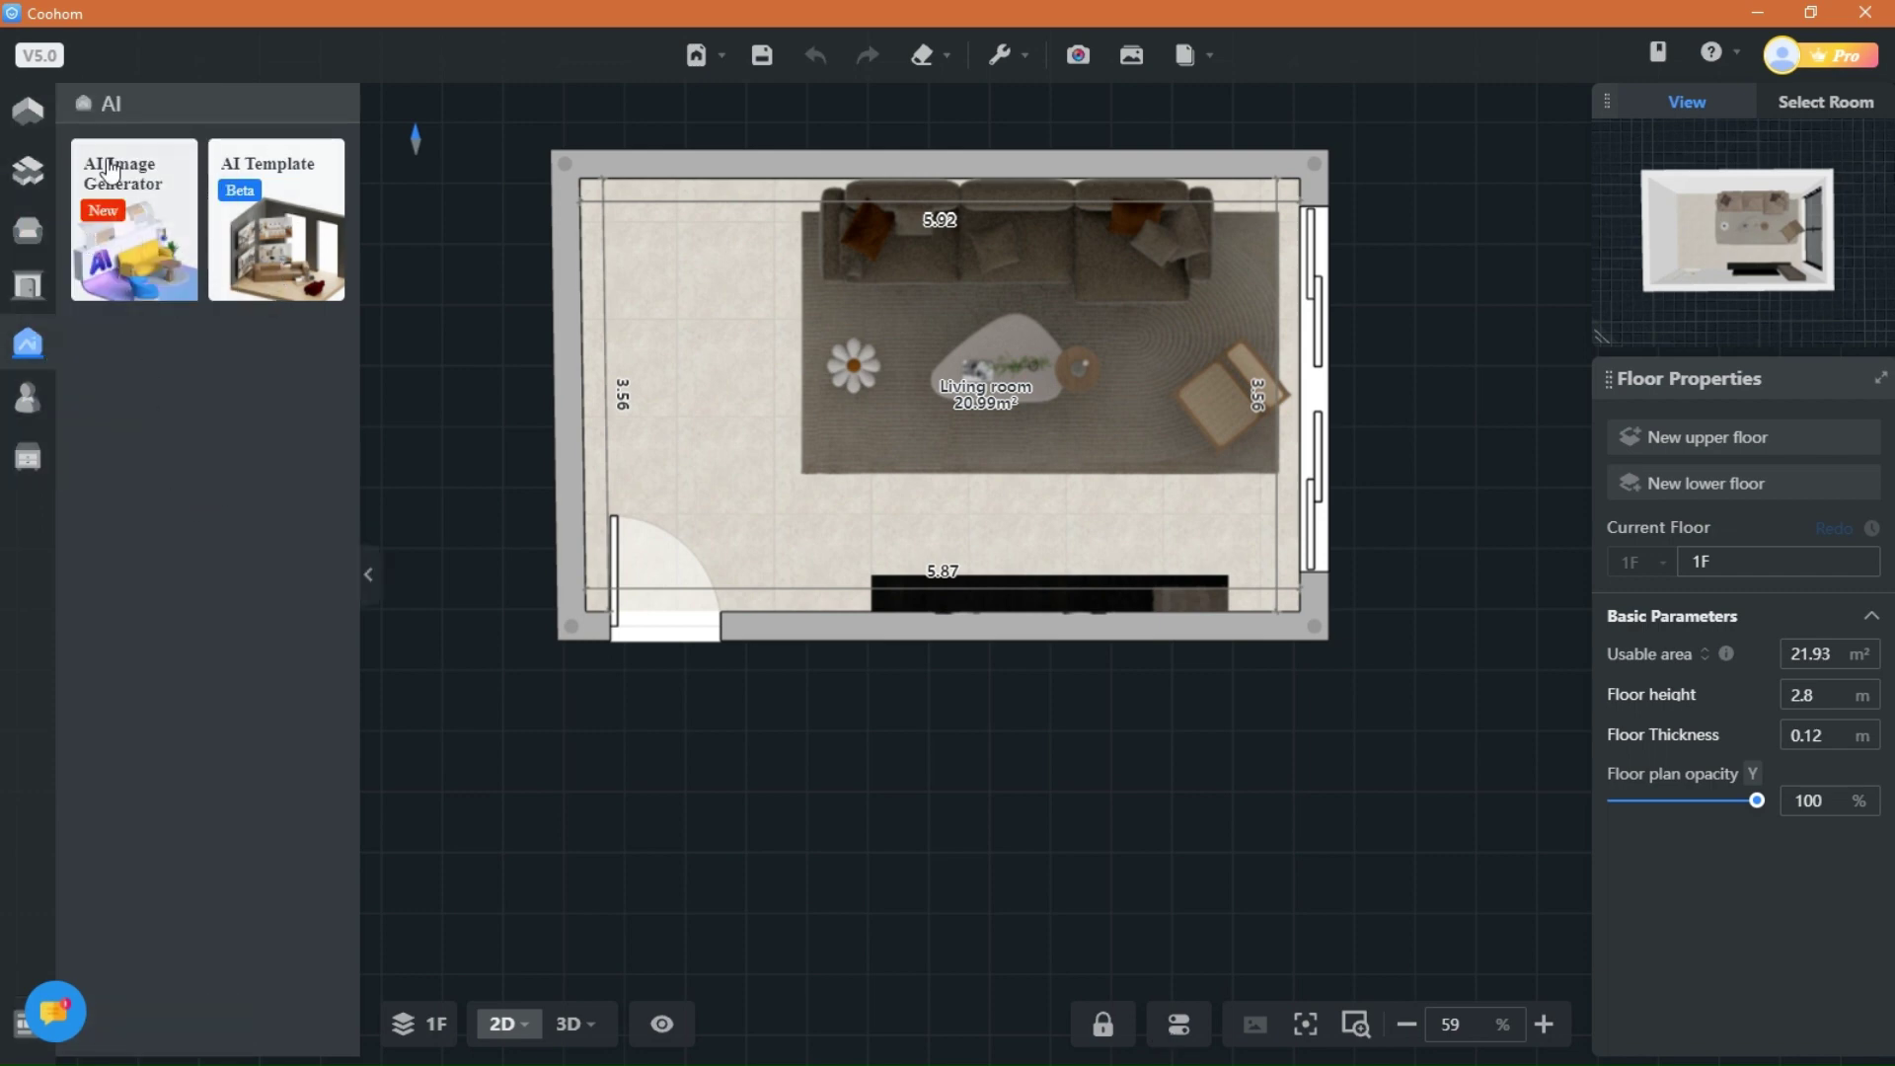
left_click(133, 194)
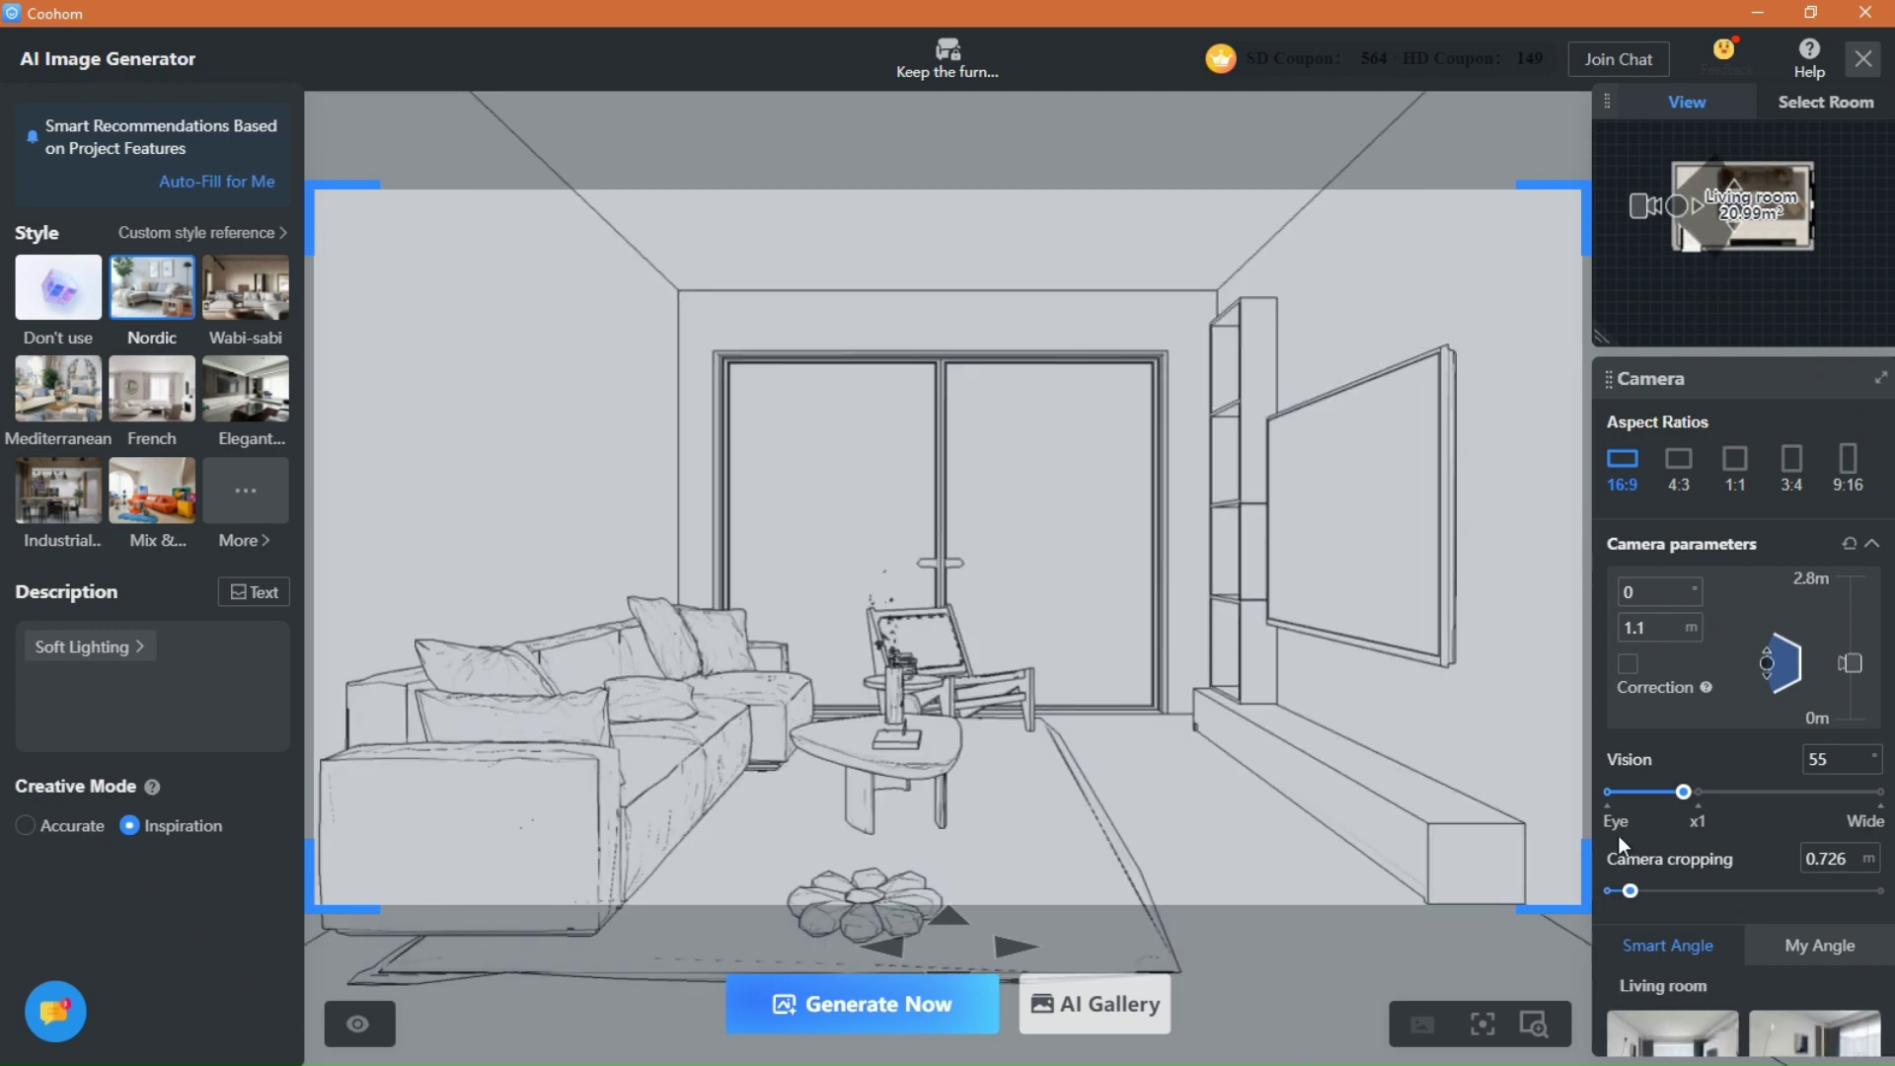
Apply a suggested smart camera angle for the living room that faces the sliding glass doors.
scroll(1726, 853, "down", 3)
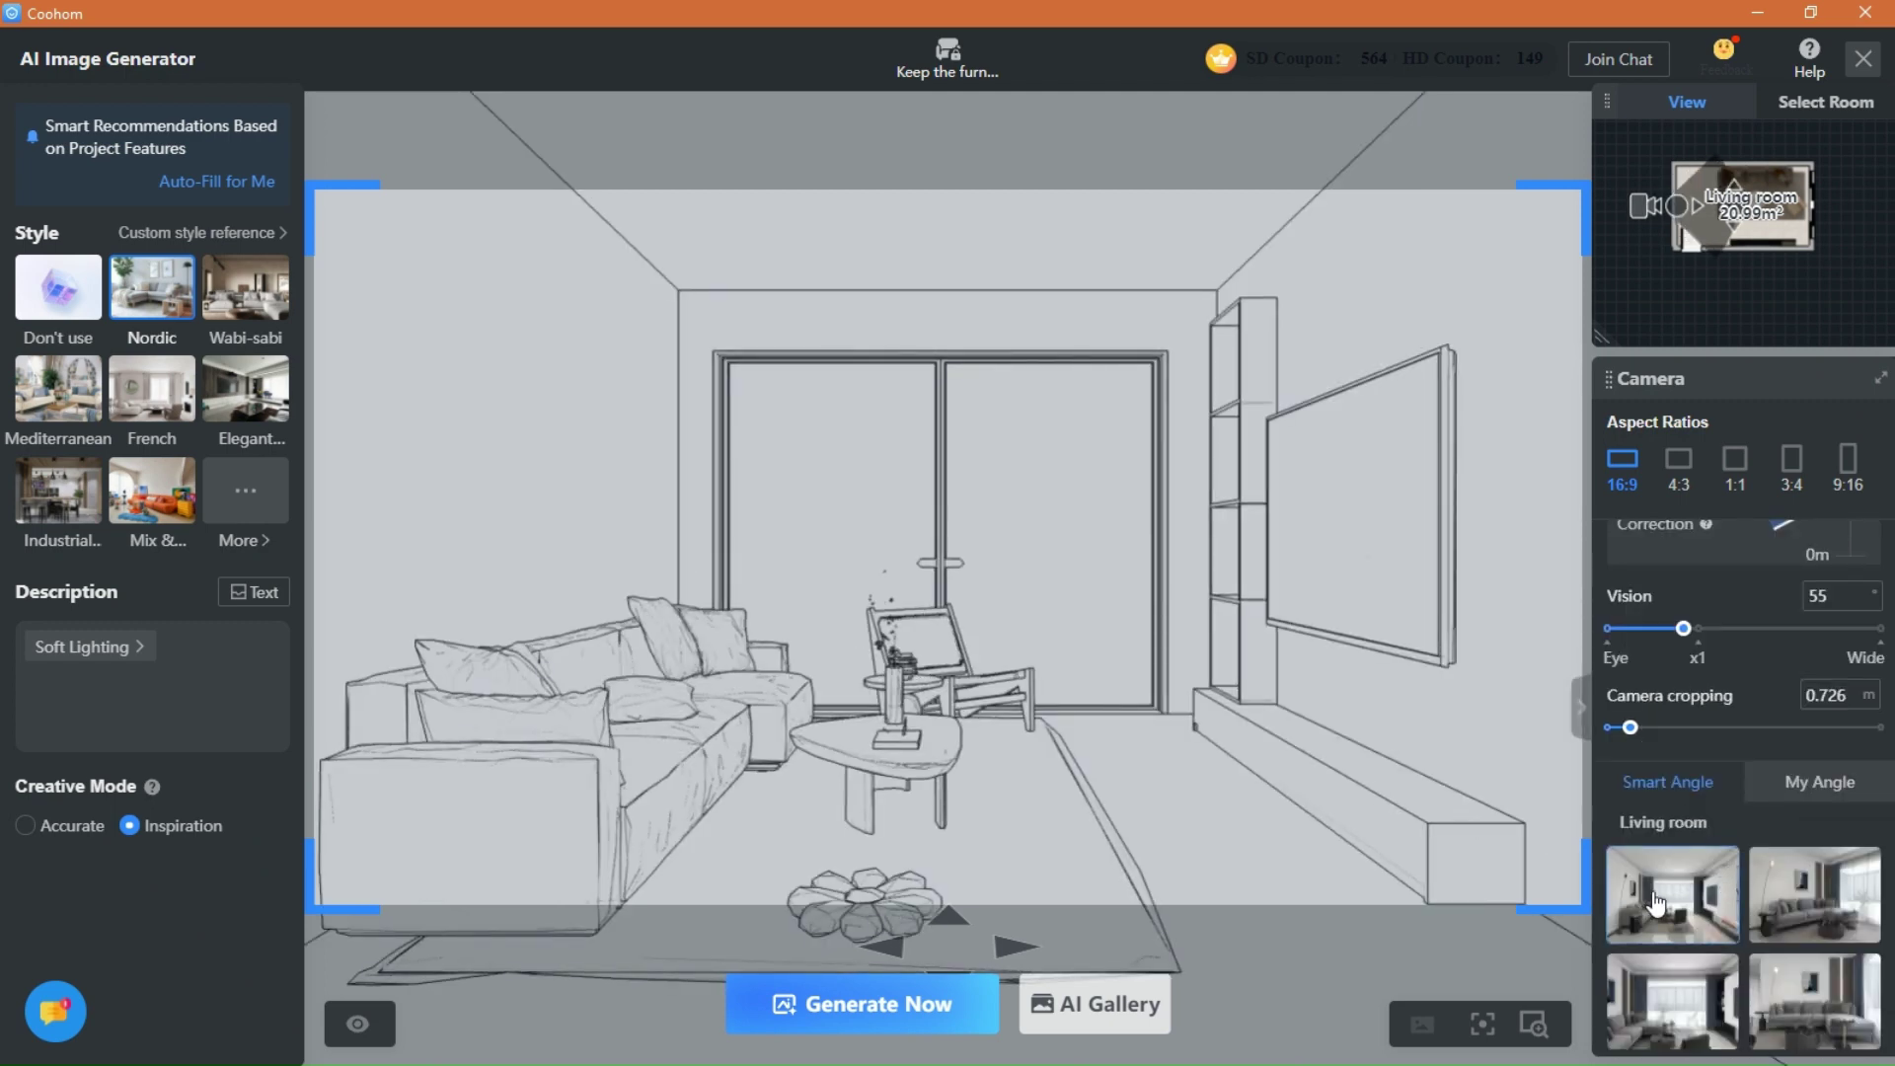
left_click(1655, 900)
left_click(1811, 900)
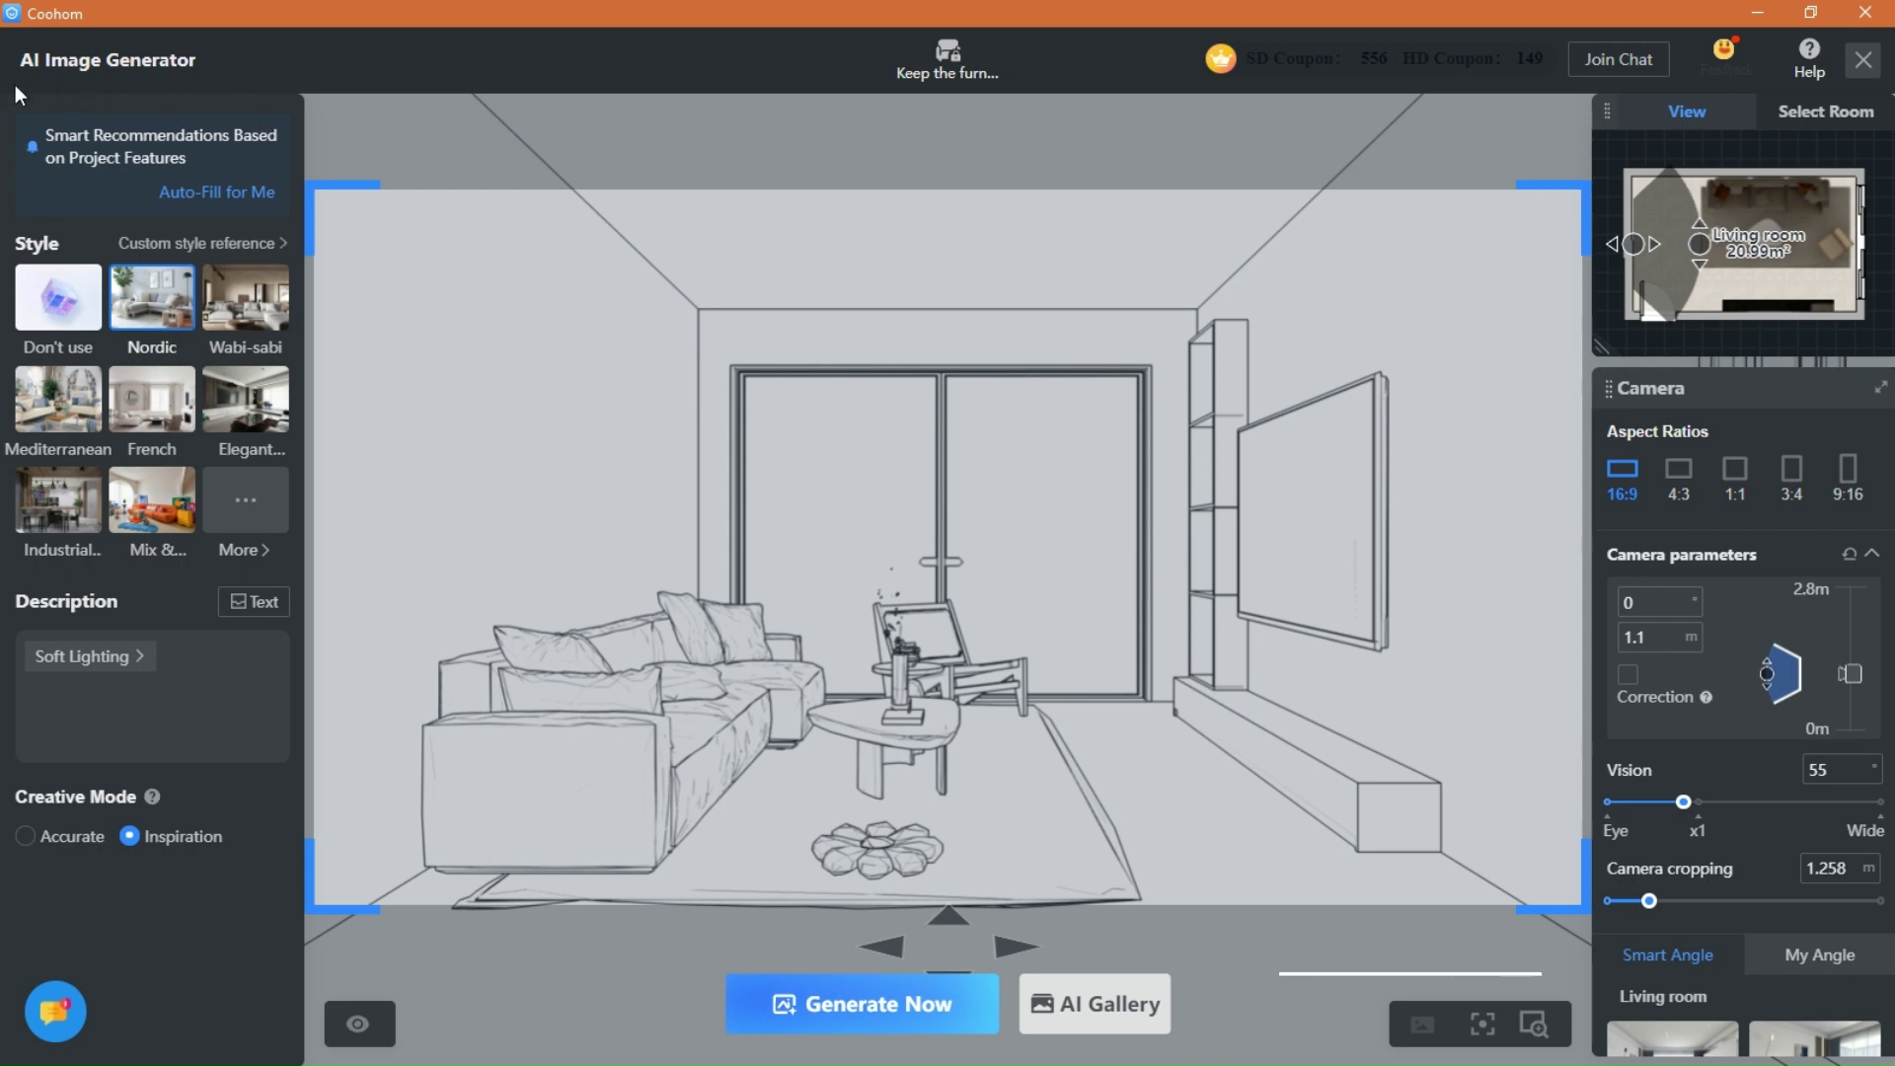
Auto-fill the style and description from the smart recommendations, accepting that the current selections are overwritten.
left_click(205, 193)
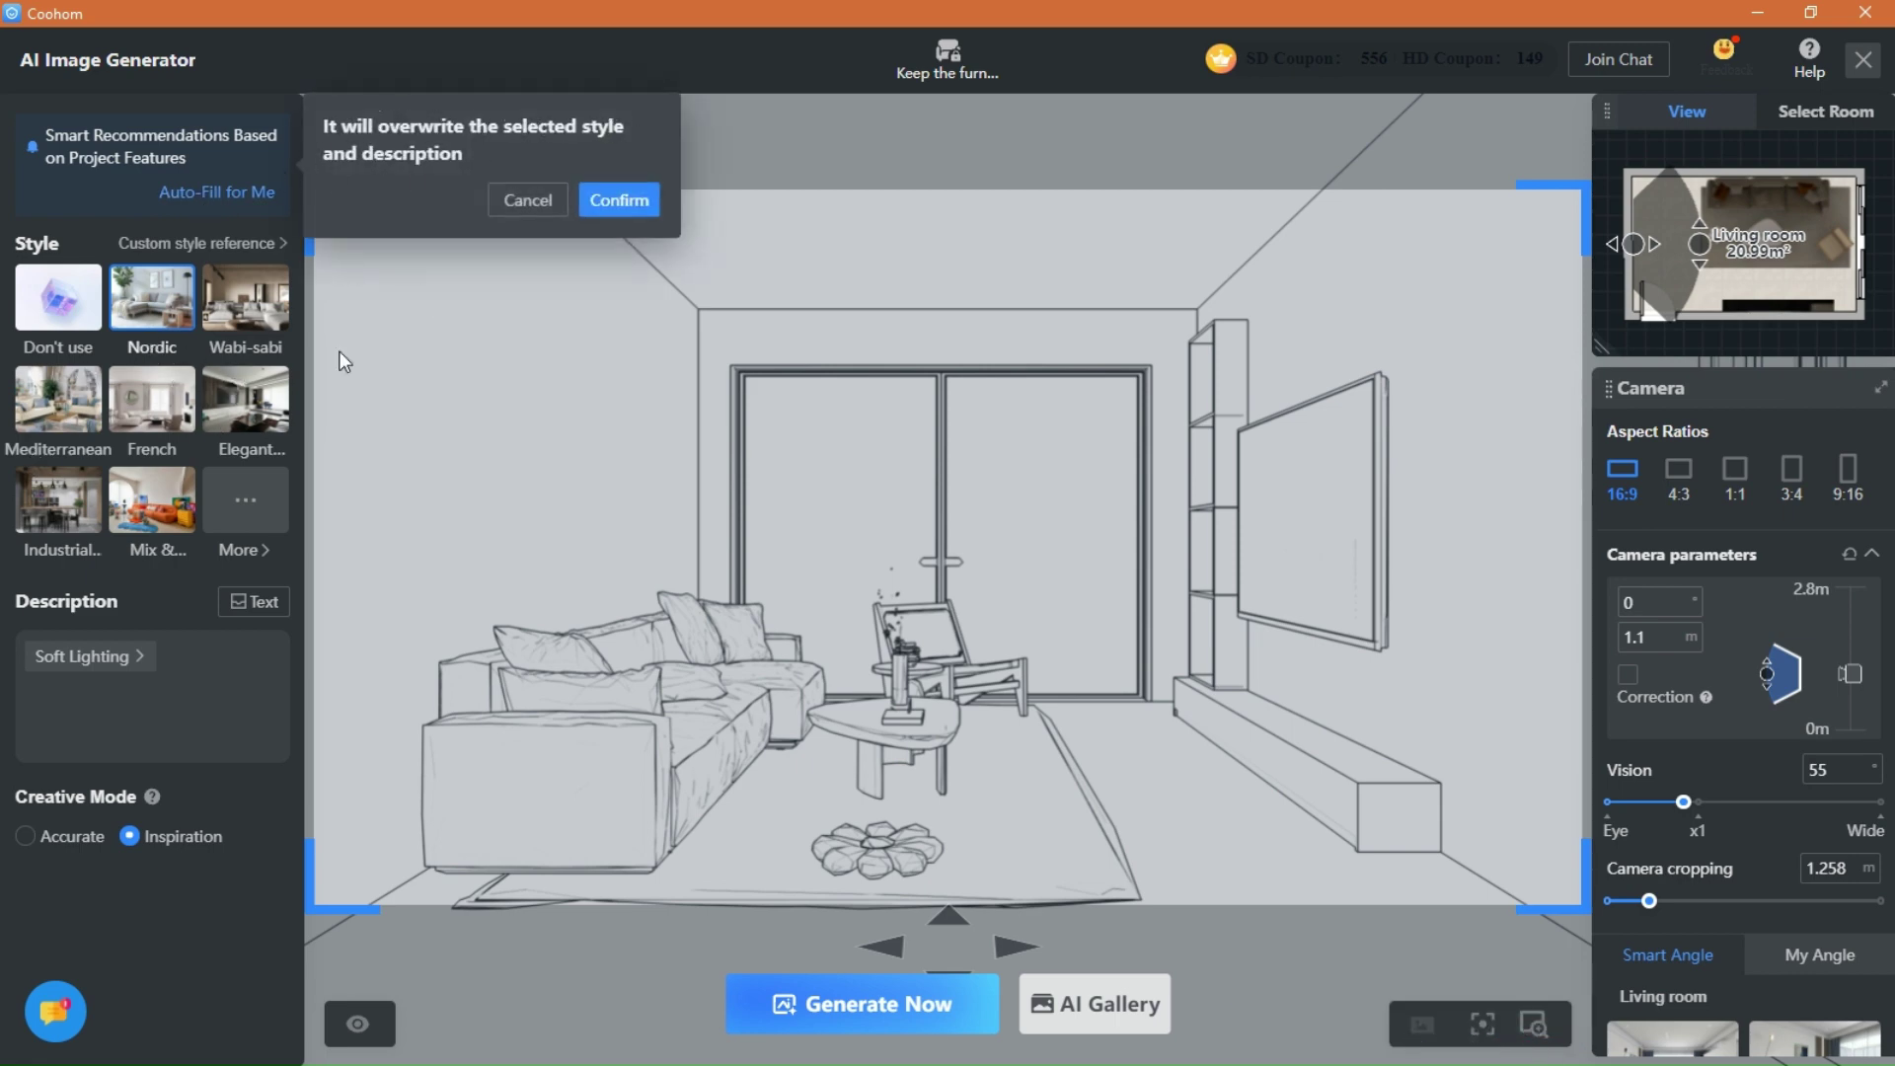
left_click(615, 200)
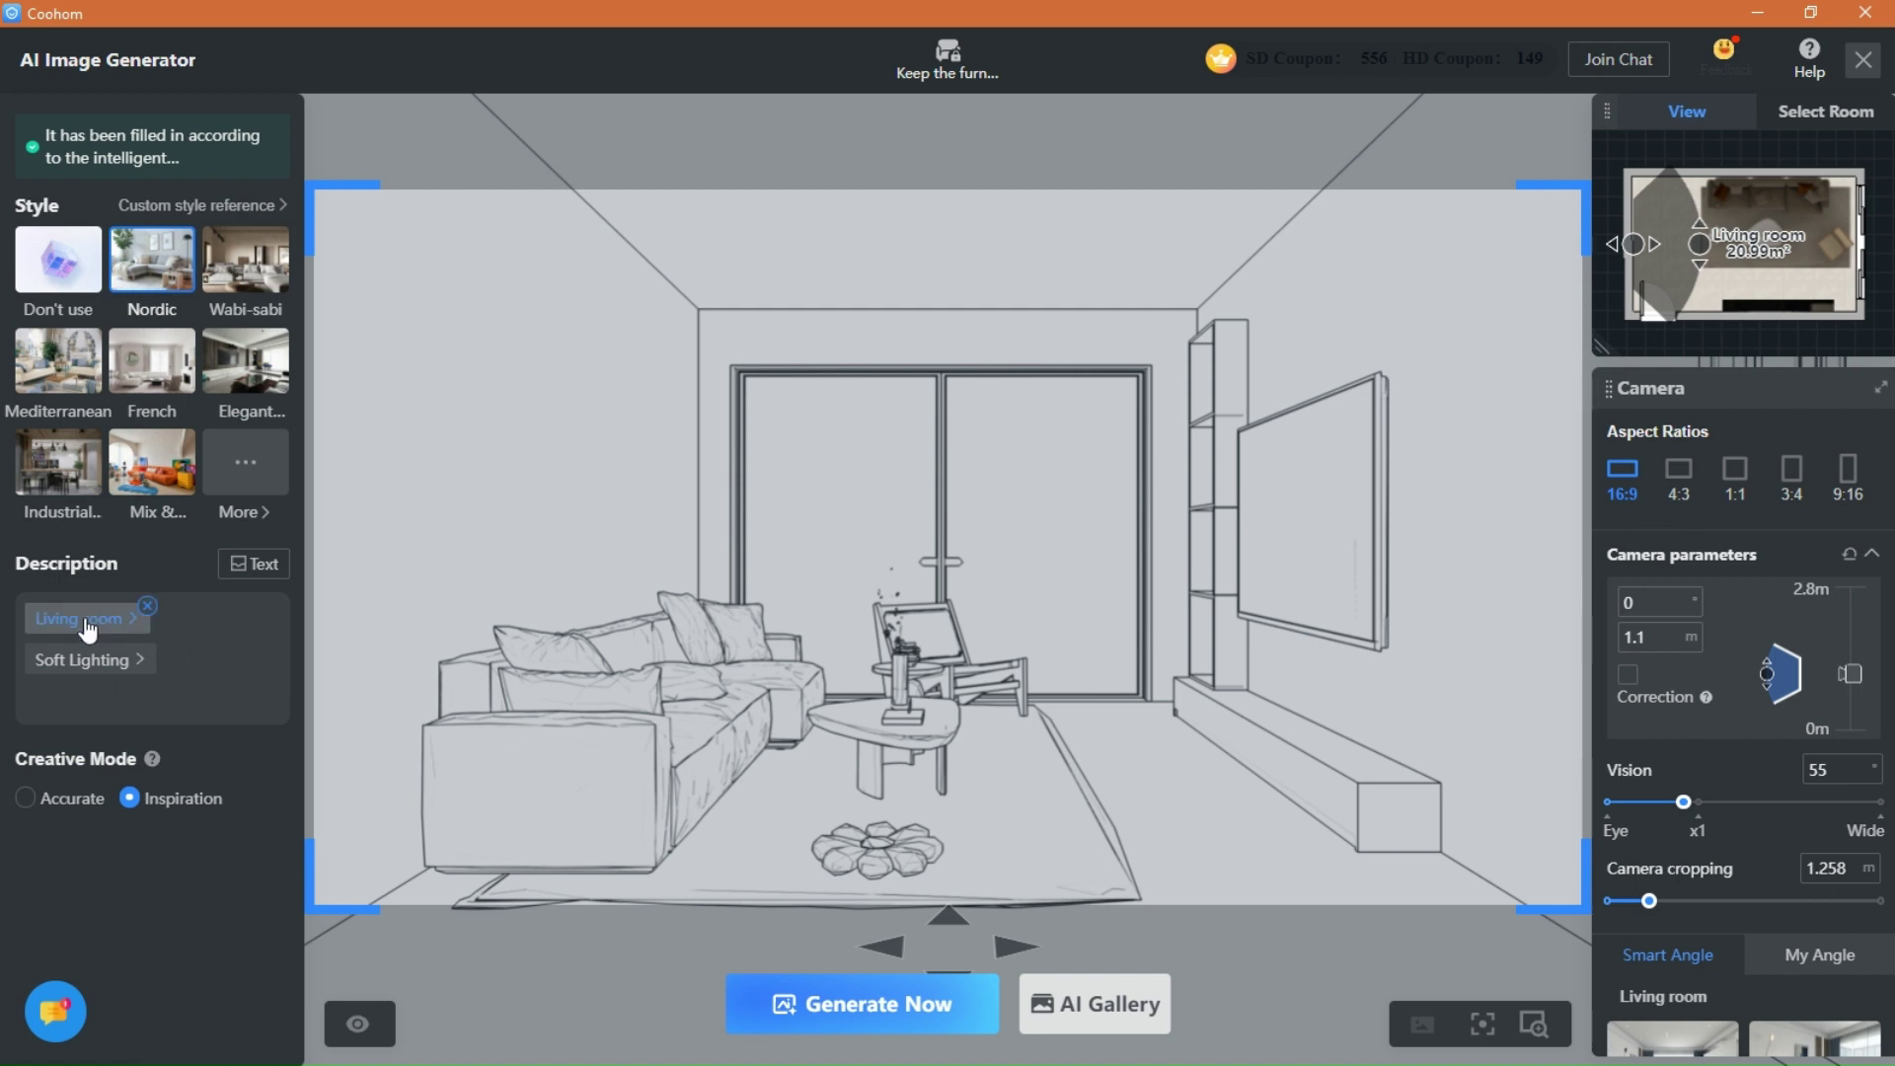
mouse_move(115, 678)
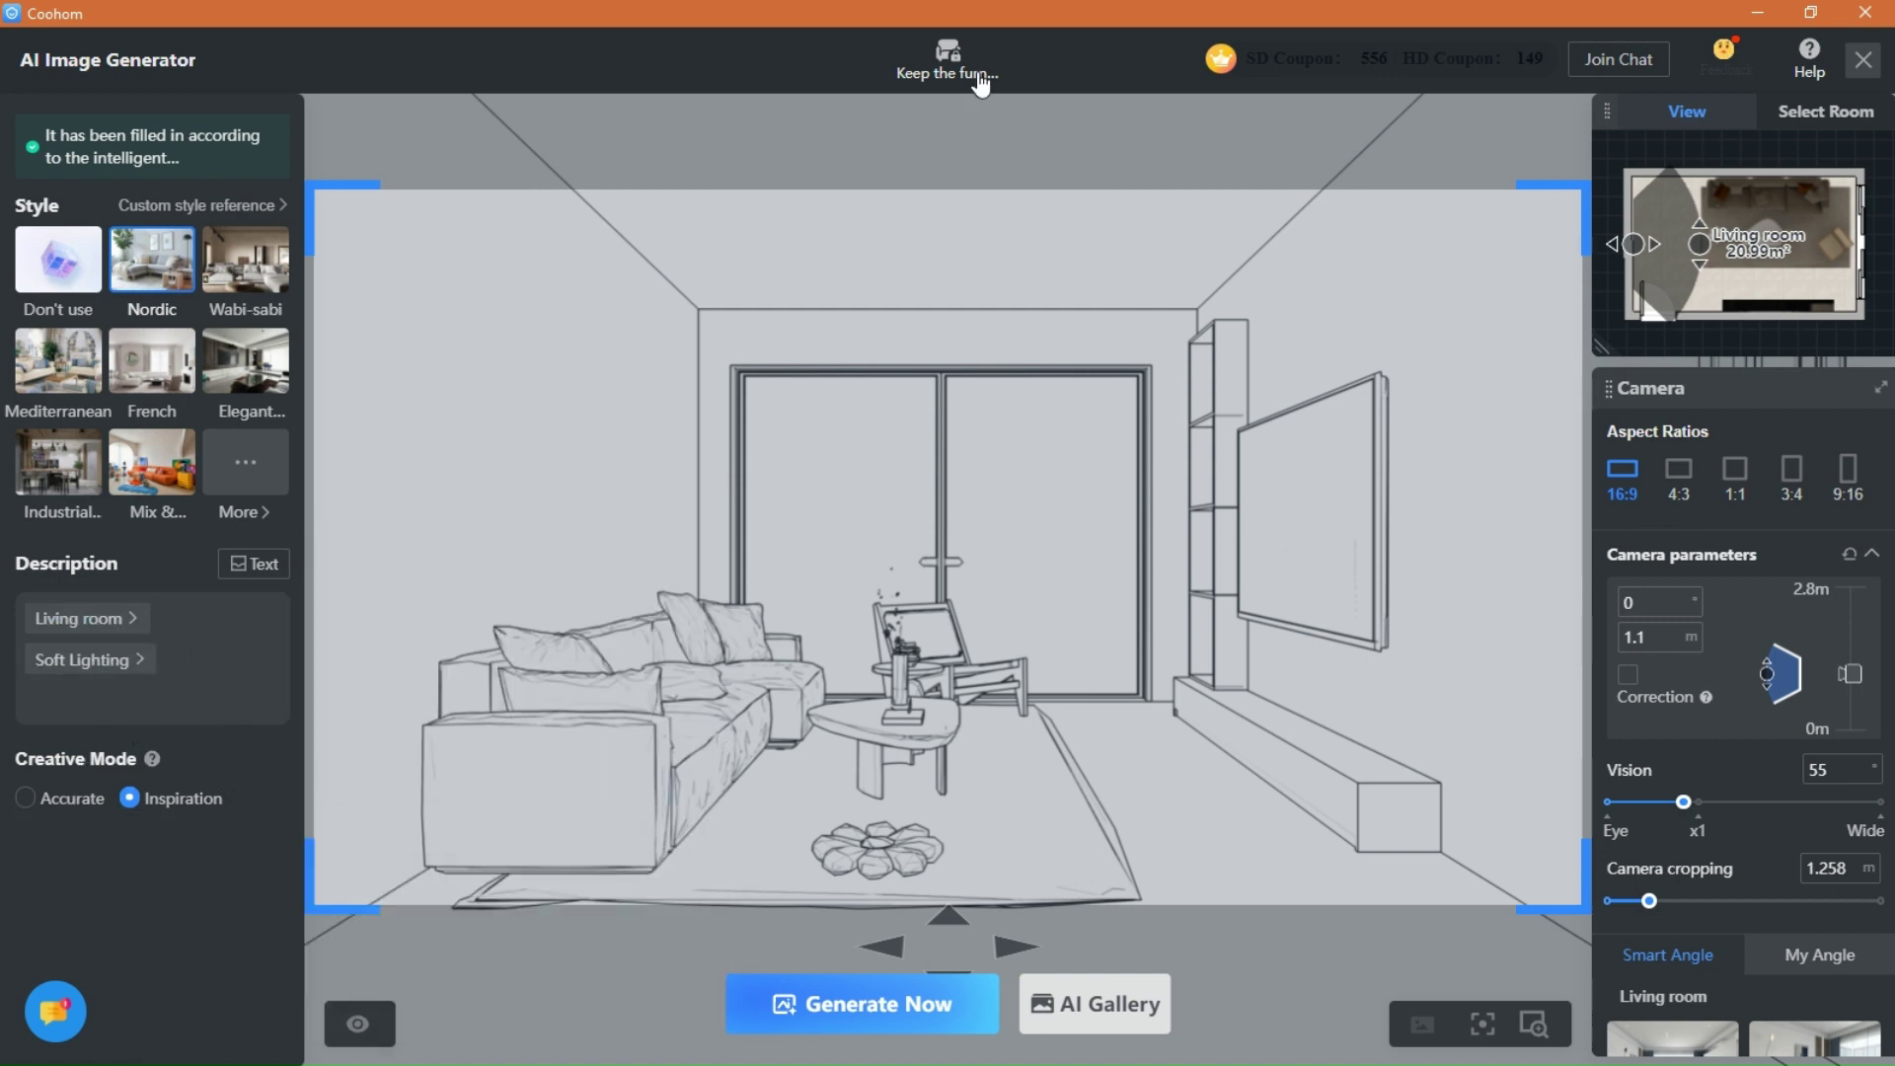
left_click(959, 79)
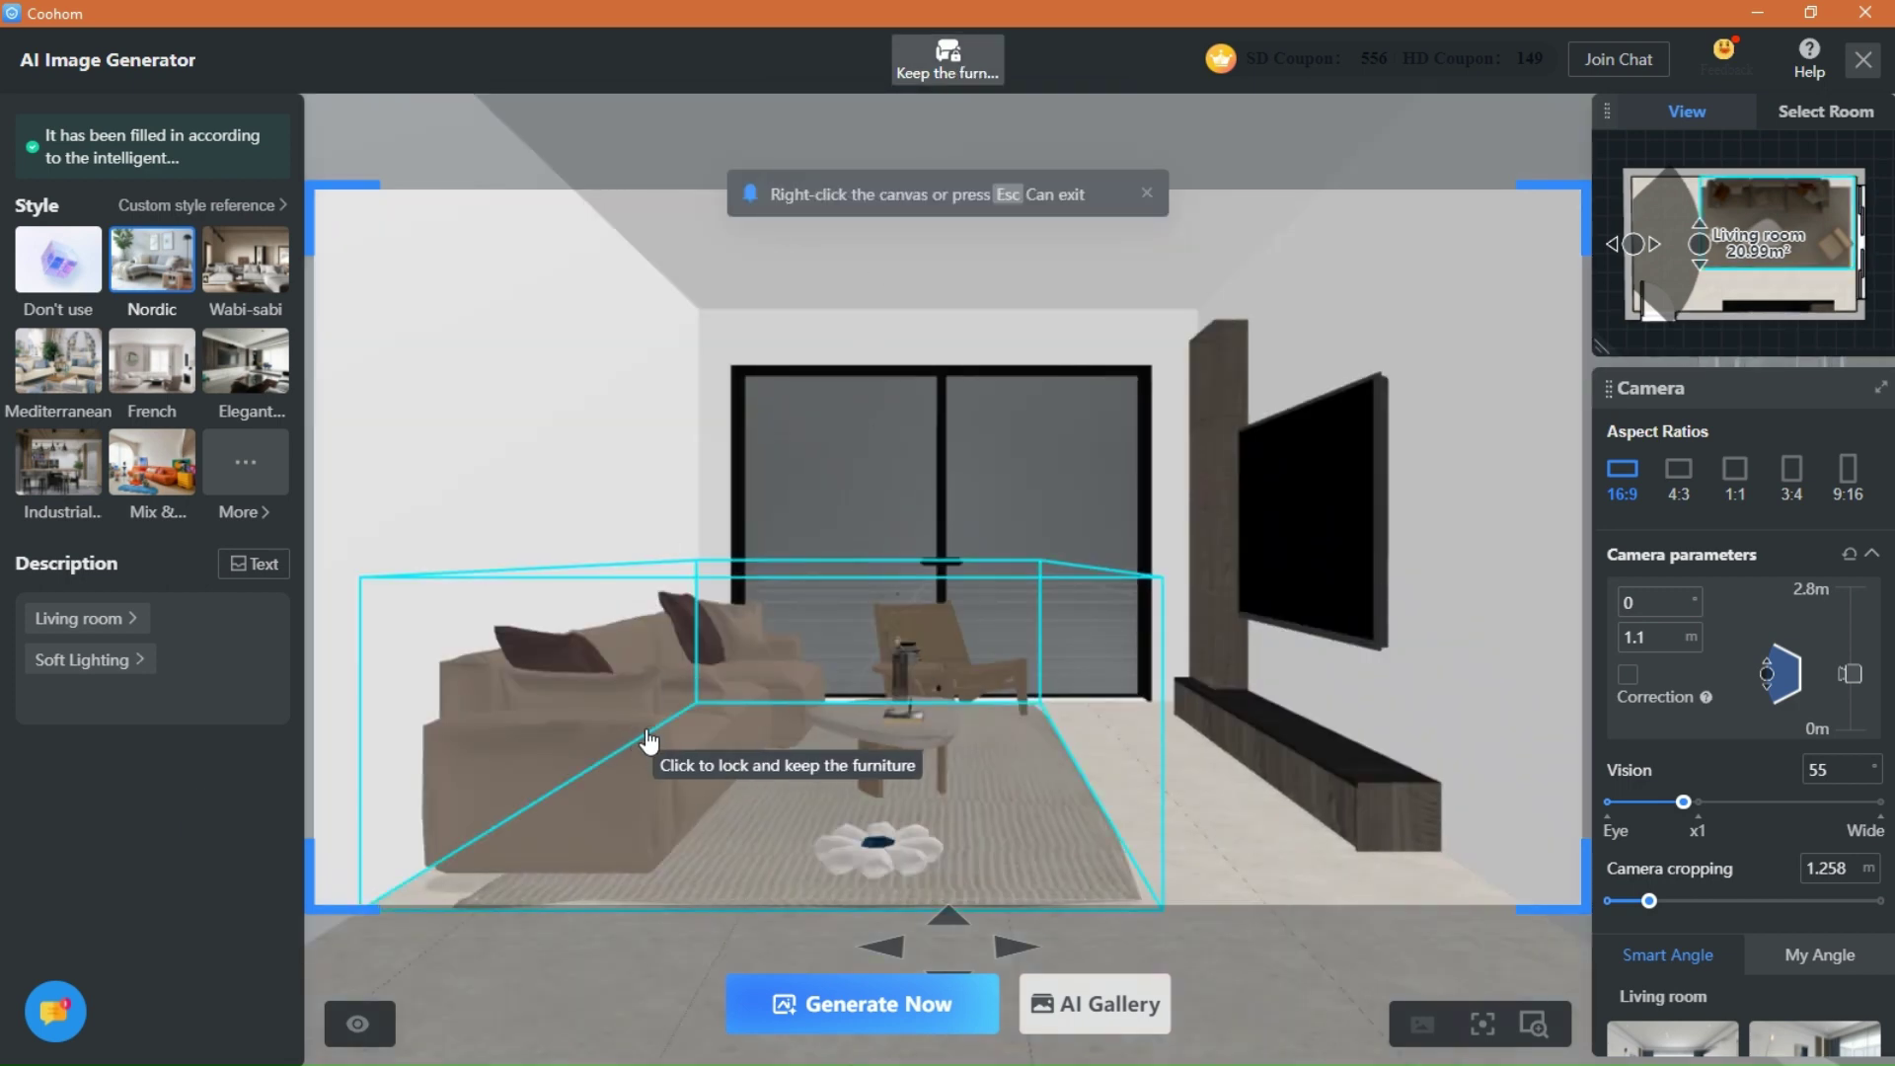
left_click(1324, 772)
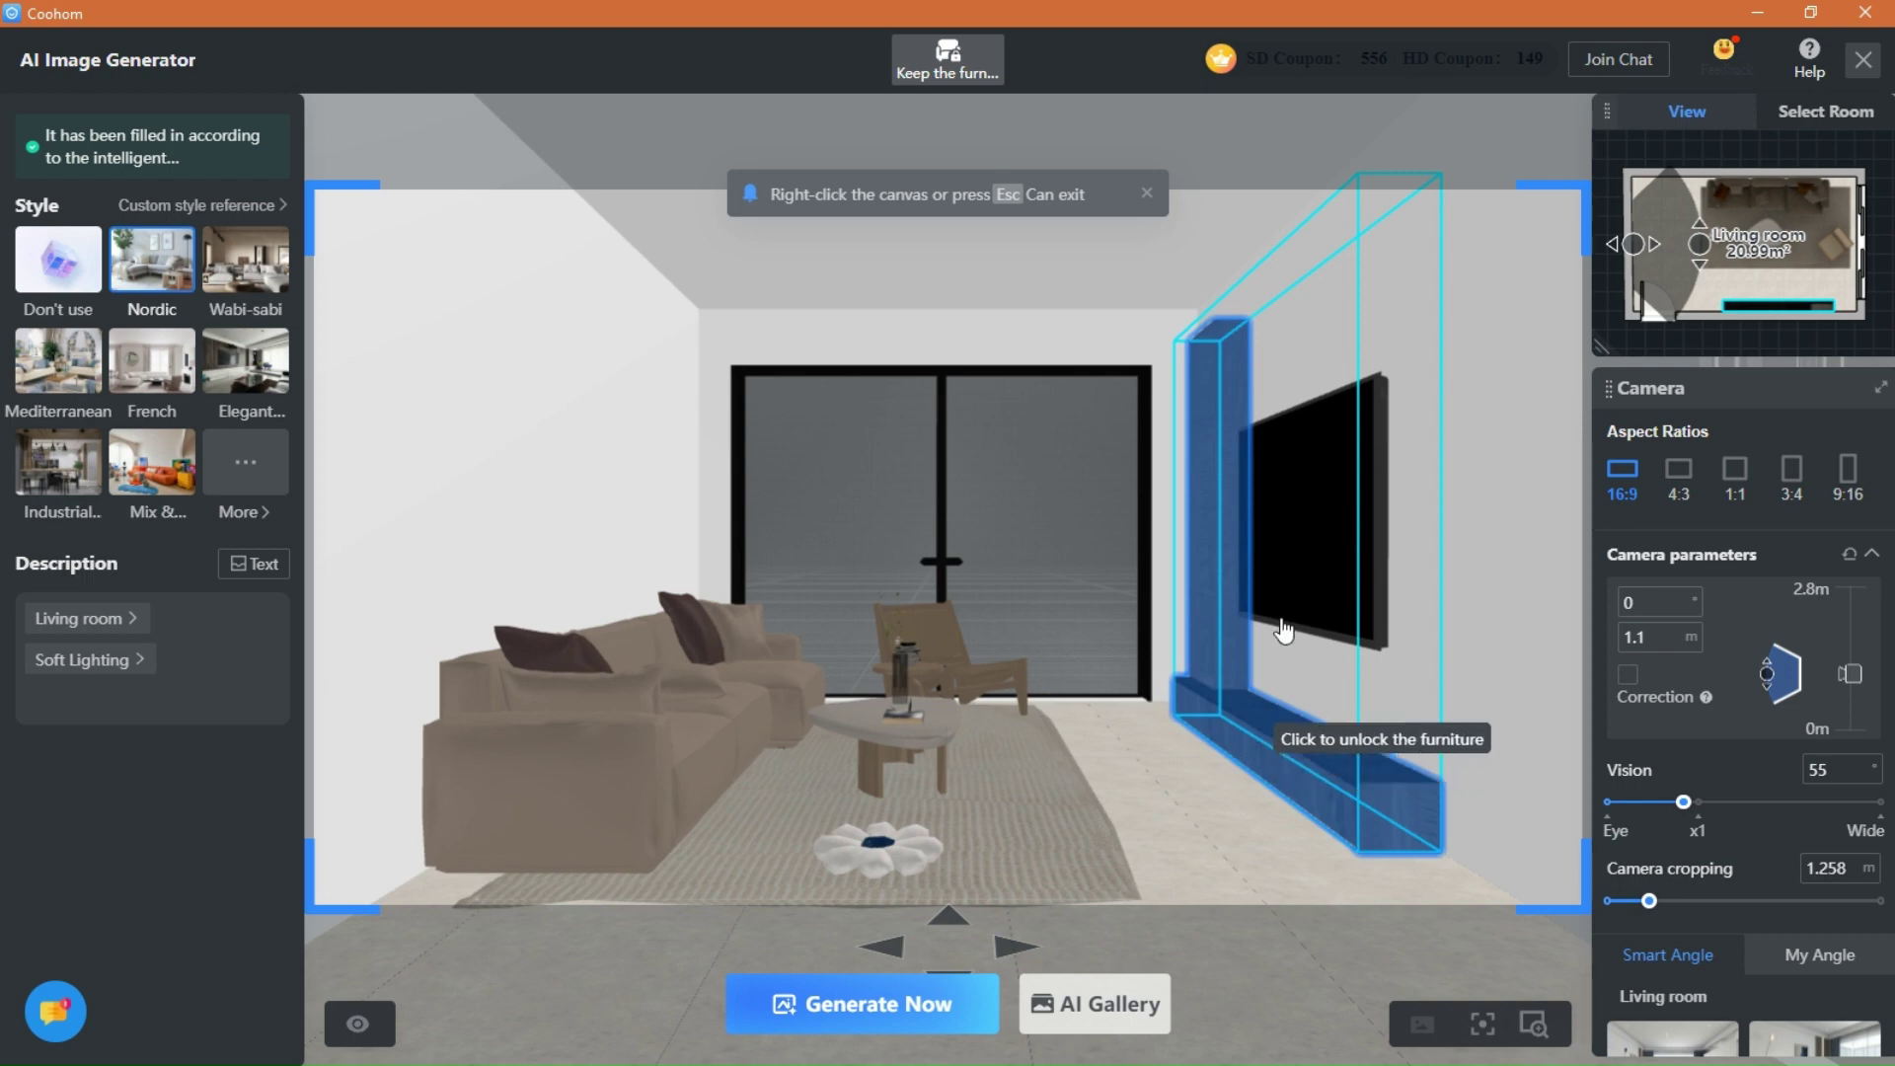
right_click(1311, 590)
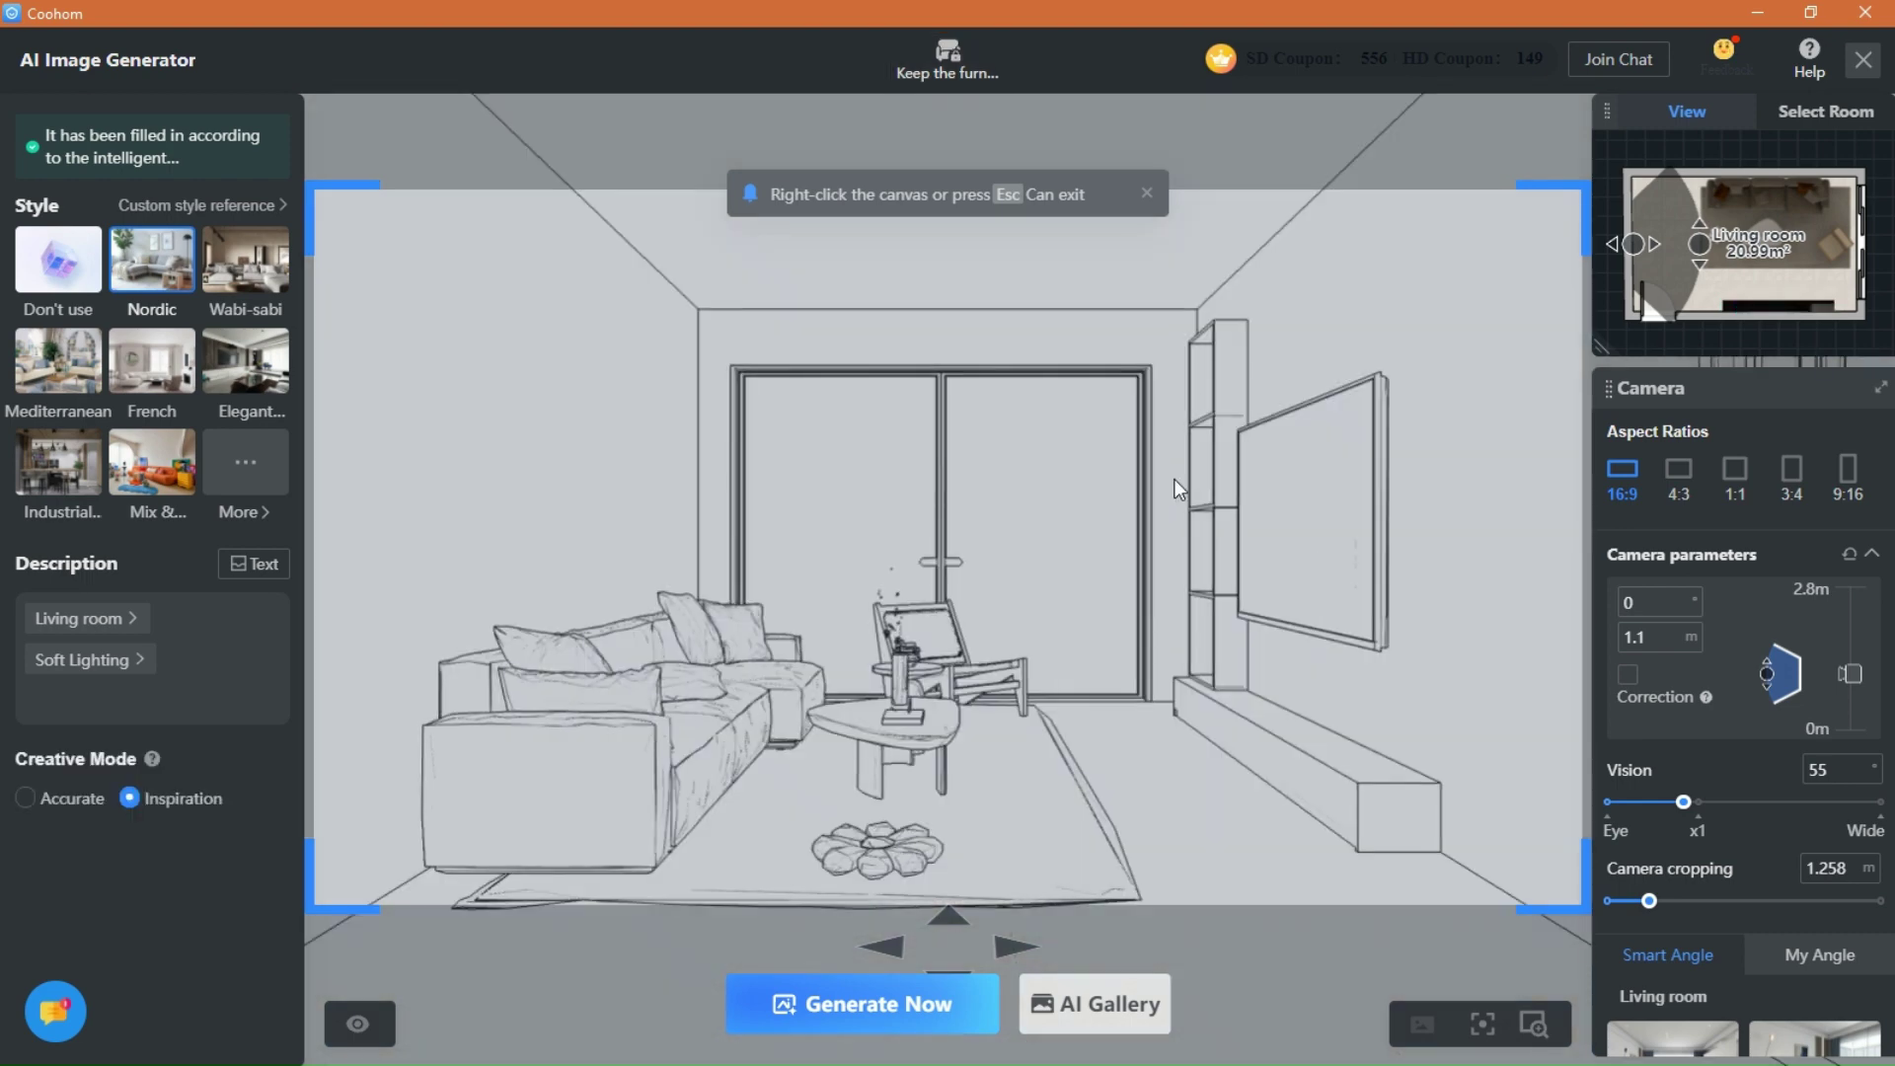
Lock the sofa and rug set, the TV cabinet and the wall-mounted TV so the AI generation keeps this furniture.
left_click(977, 55)
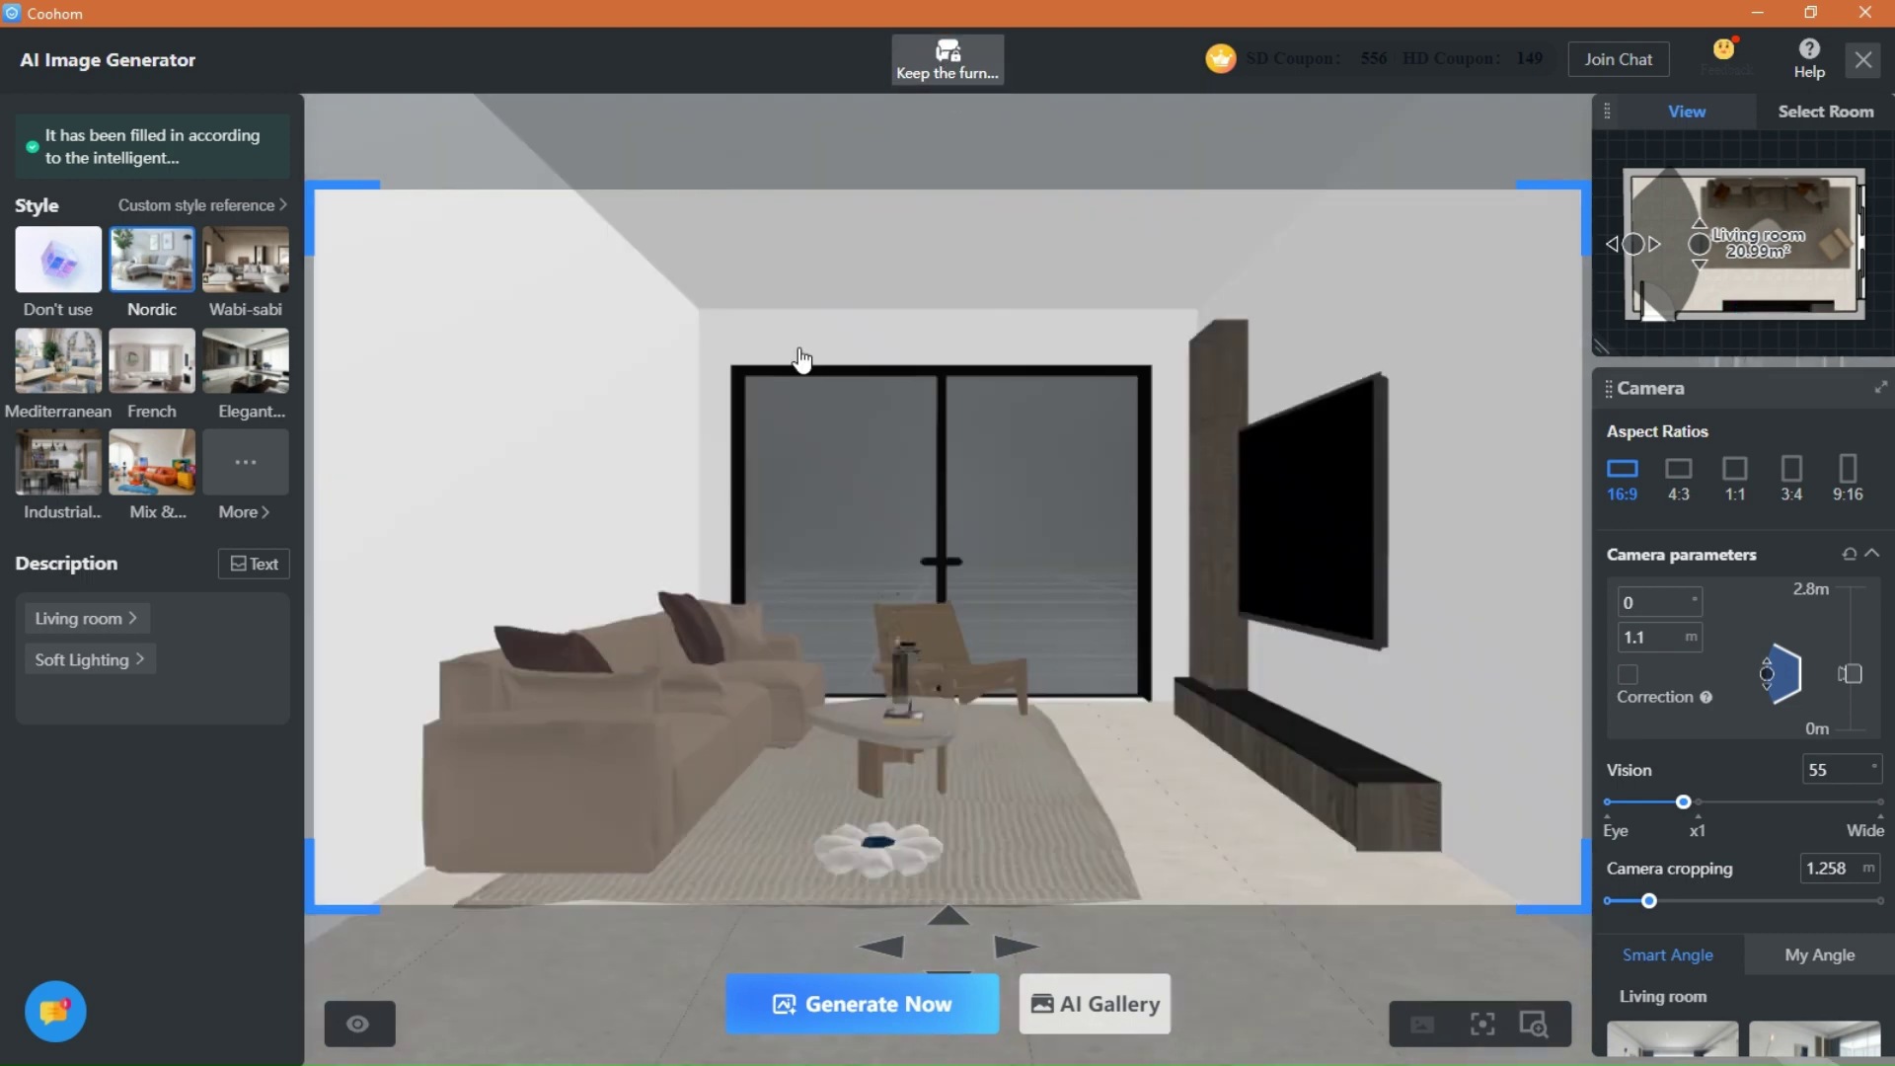
left_click(662, 756)
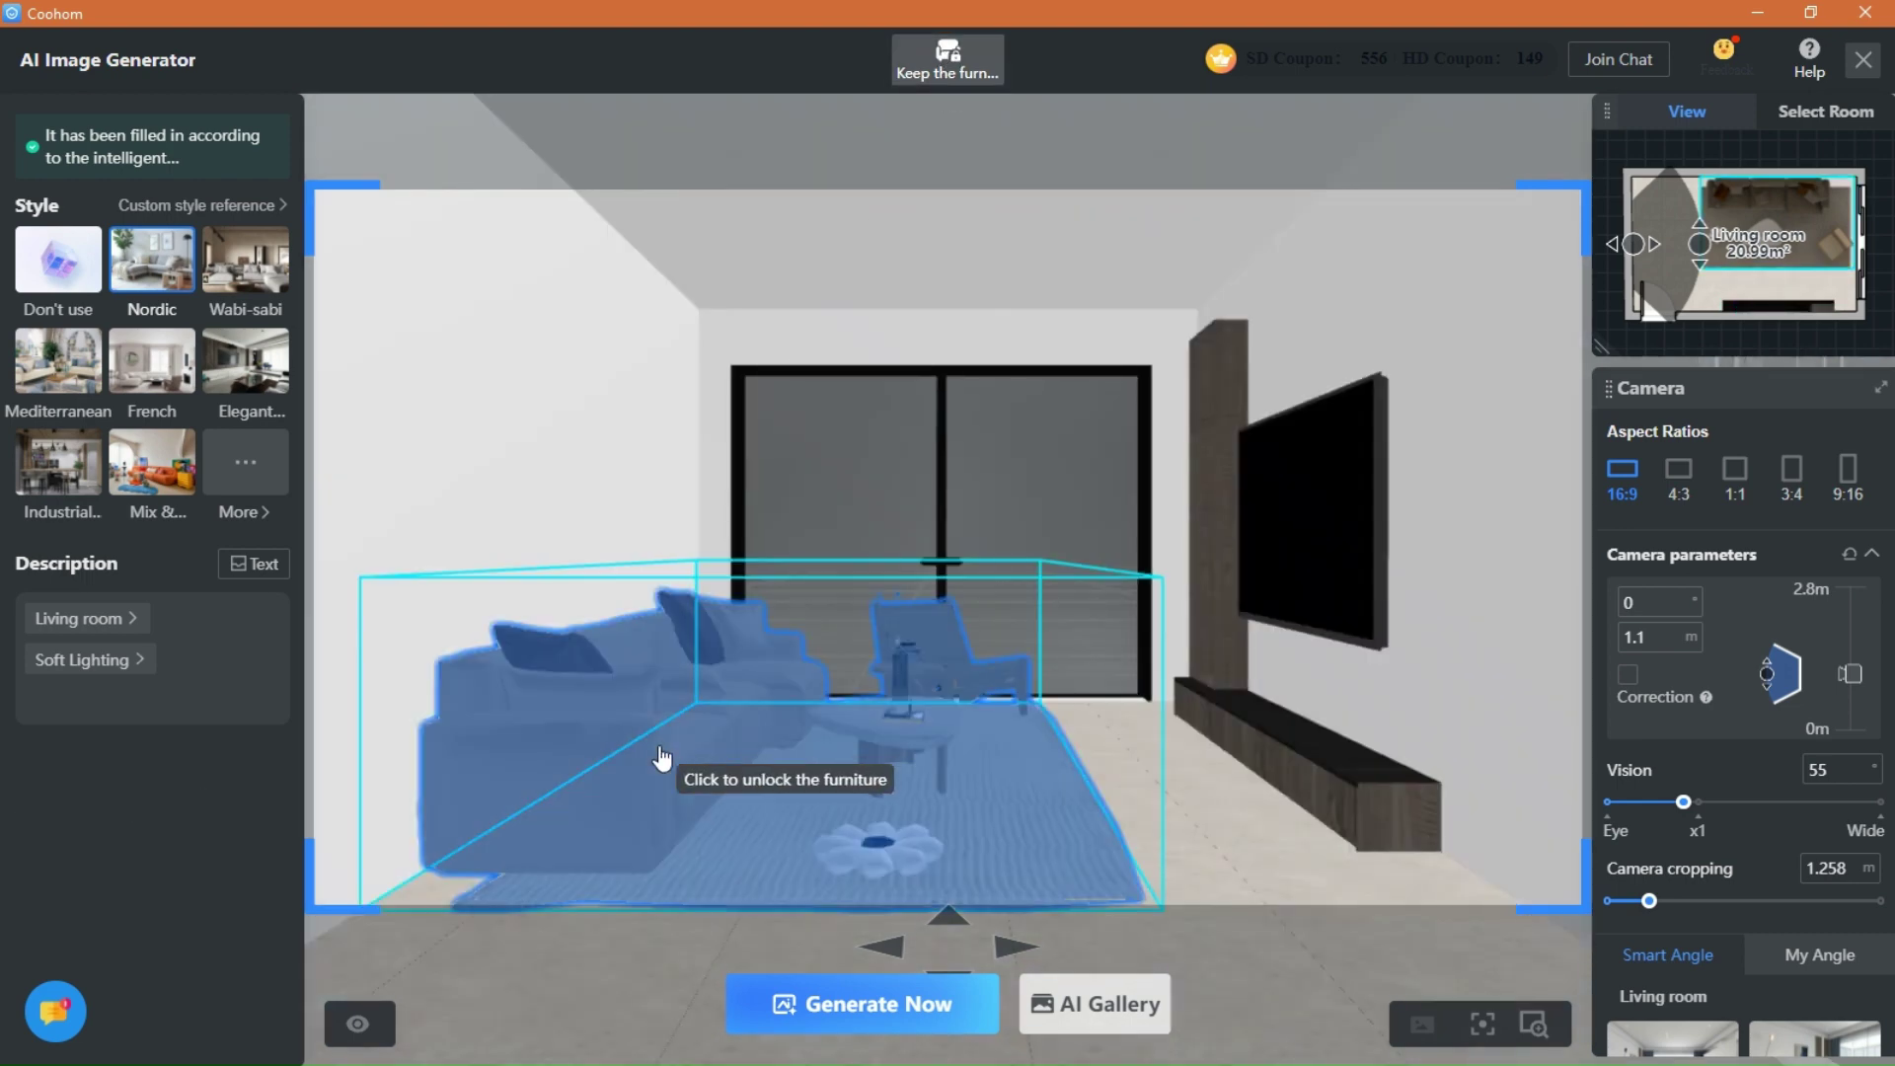
left_click(1363, 803)
left_click(1332, 598)
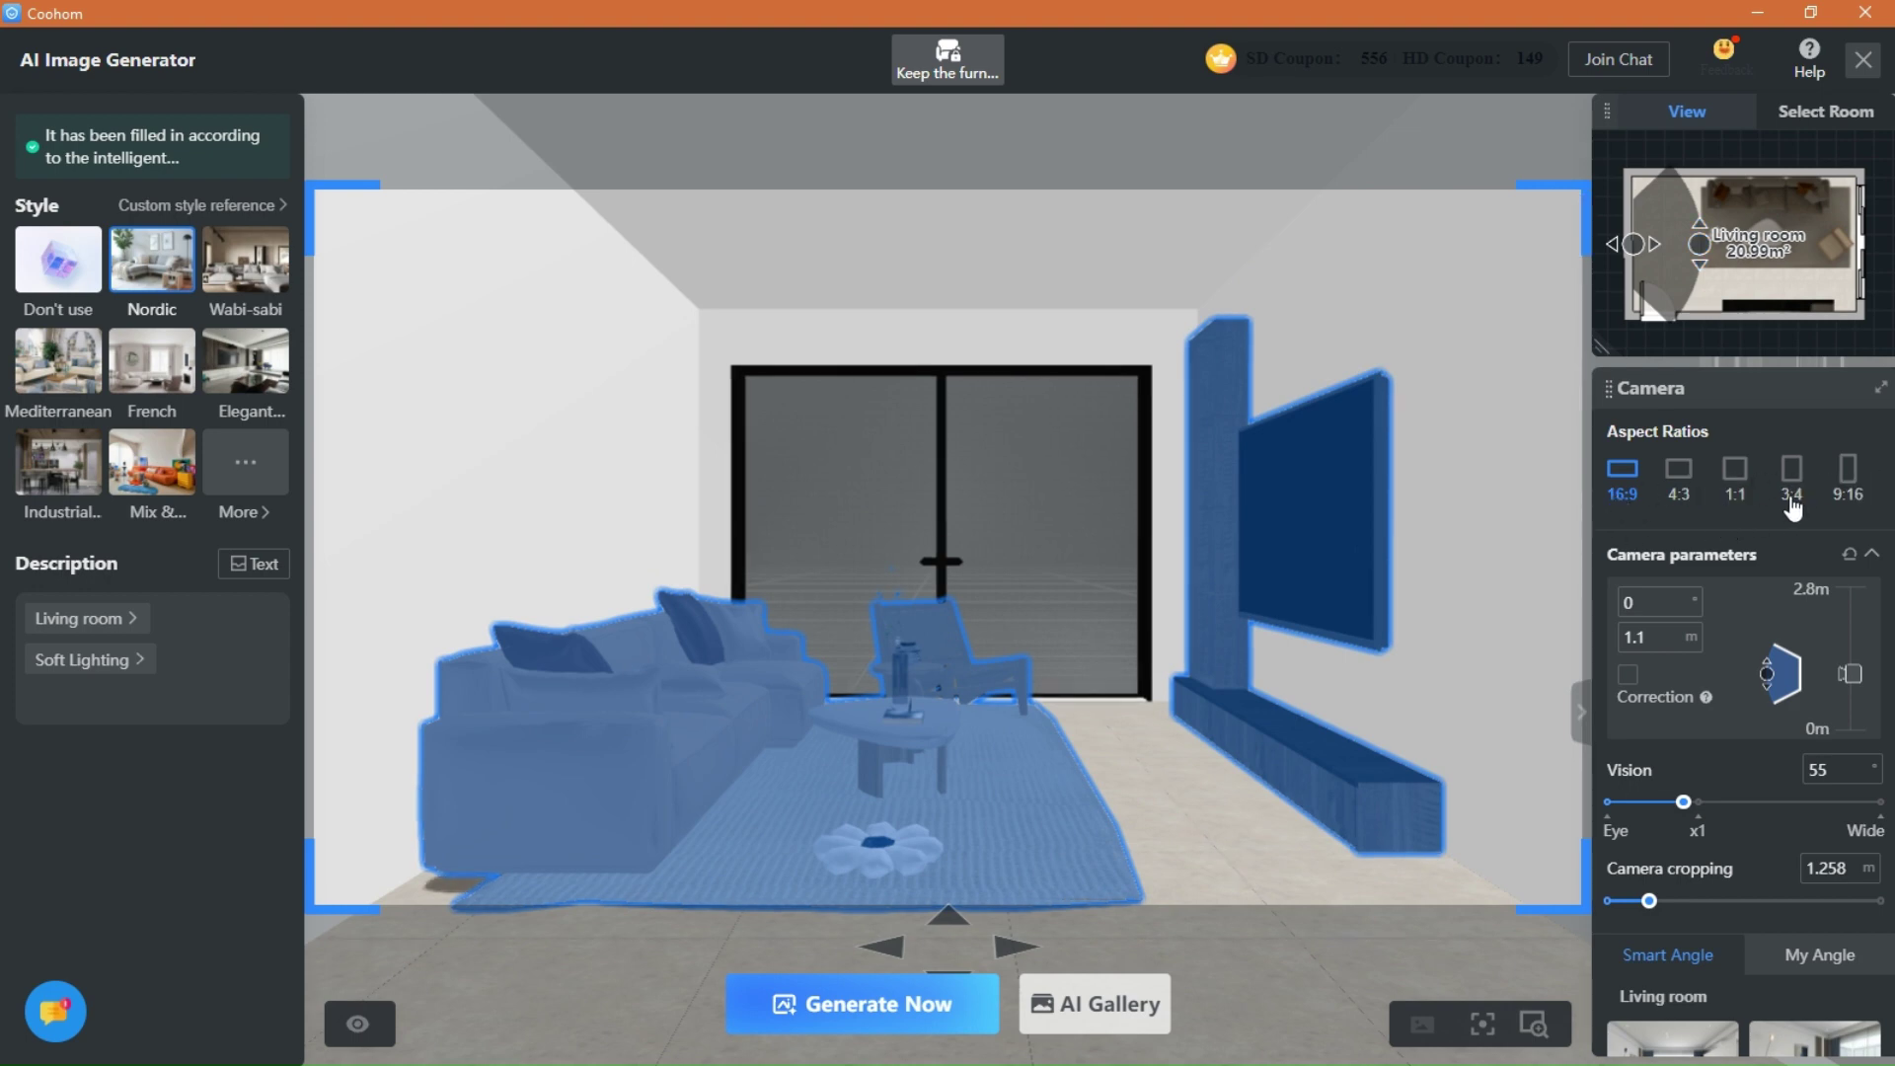
Apply the smart angle that views the sofa and sliding doors diagonally from the room's corner, and generate the Nordic images.
scroll(1811, 584, "down", 2)
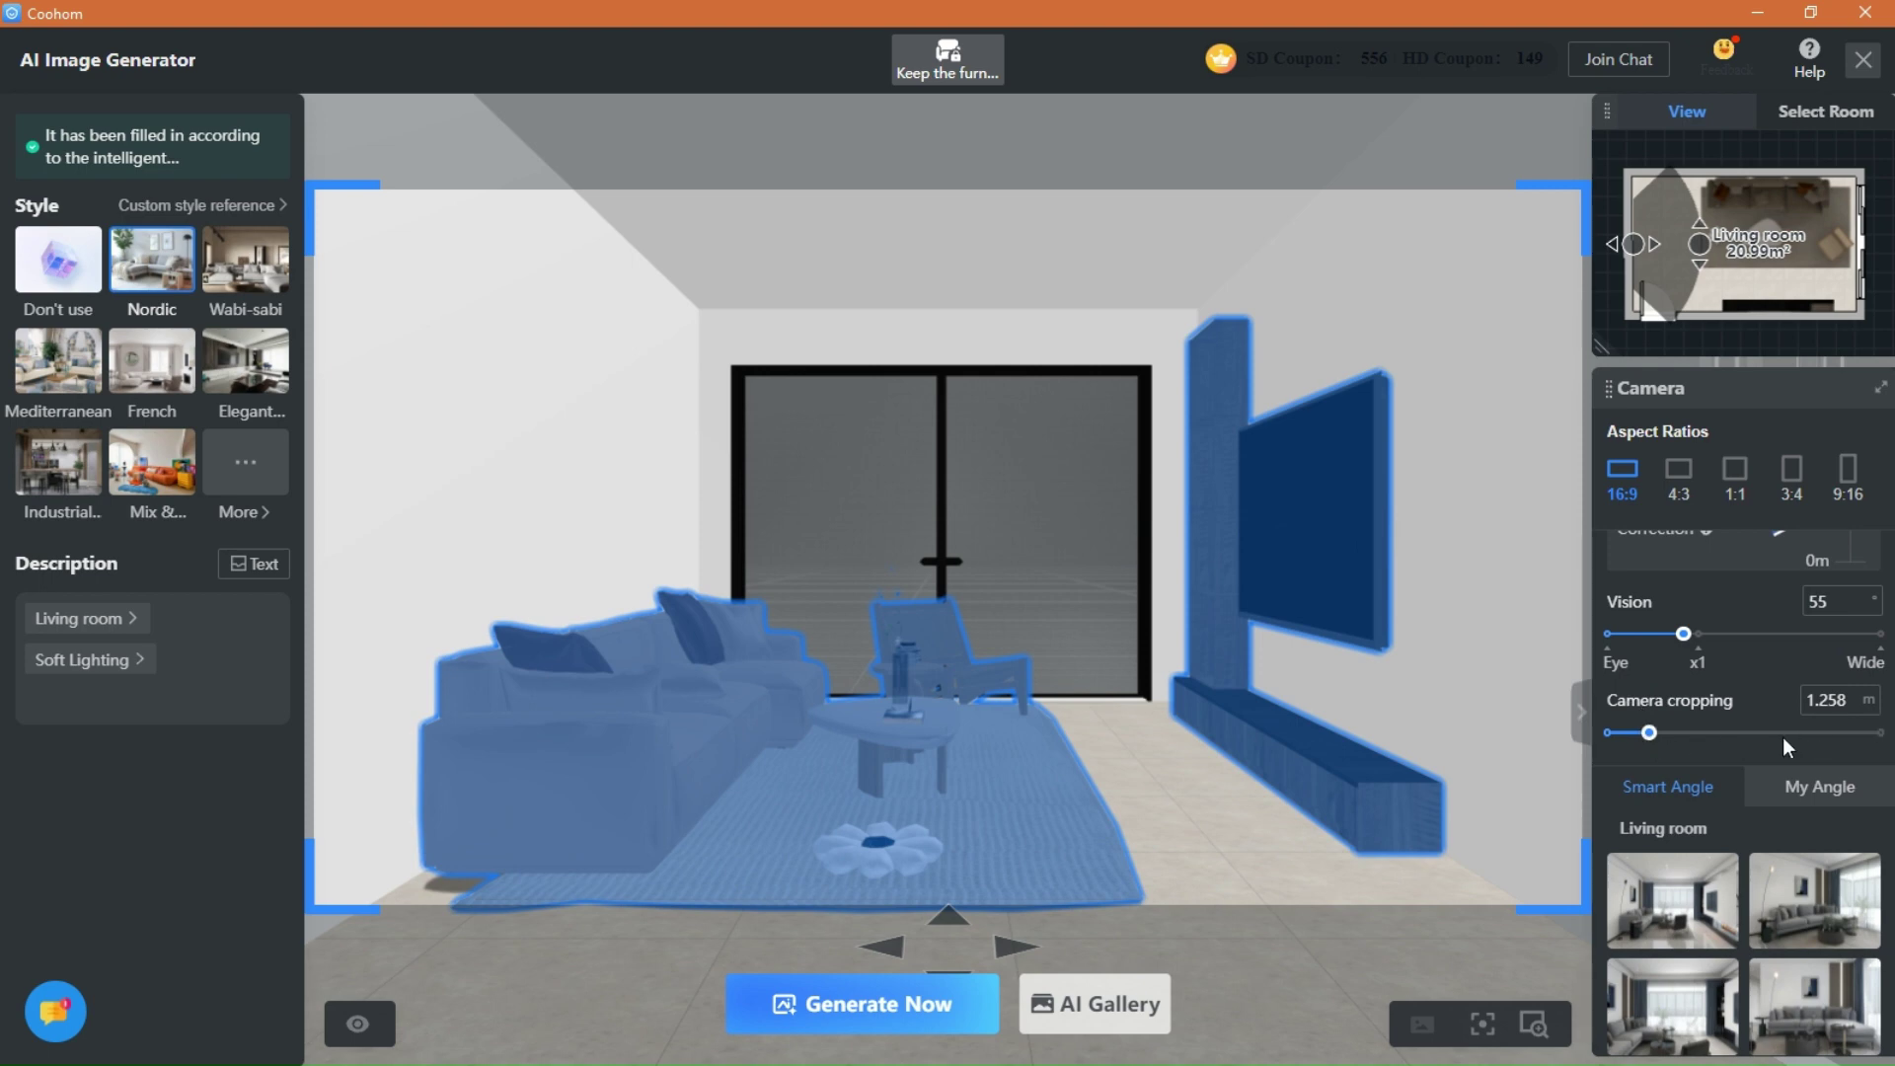
scroll(1756, 743, "down", 1)
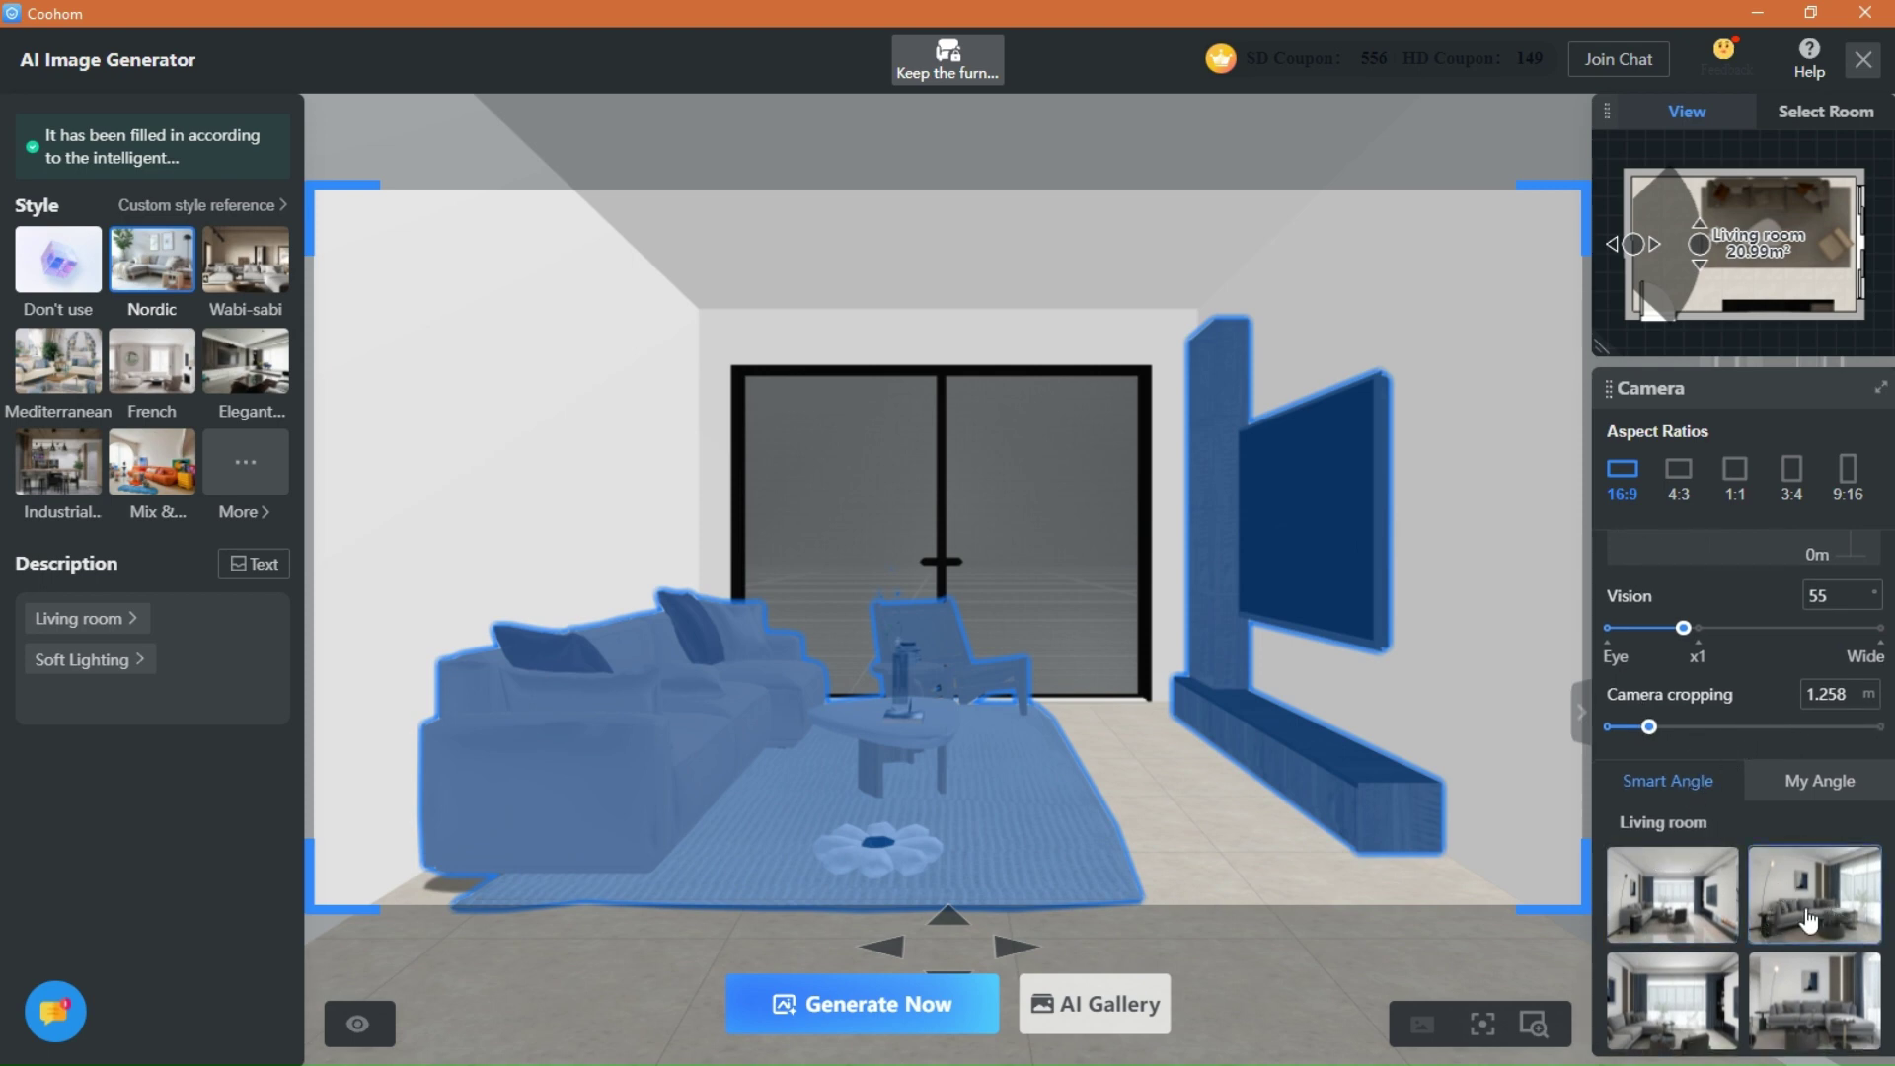
left_click(1671, 913)
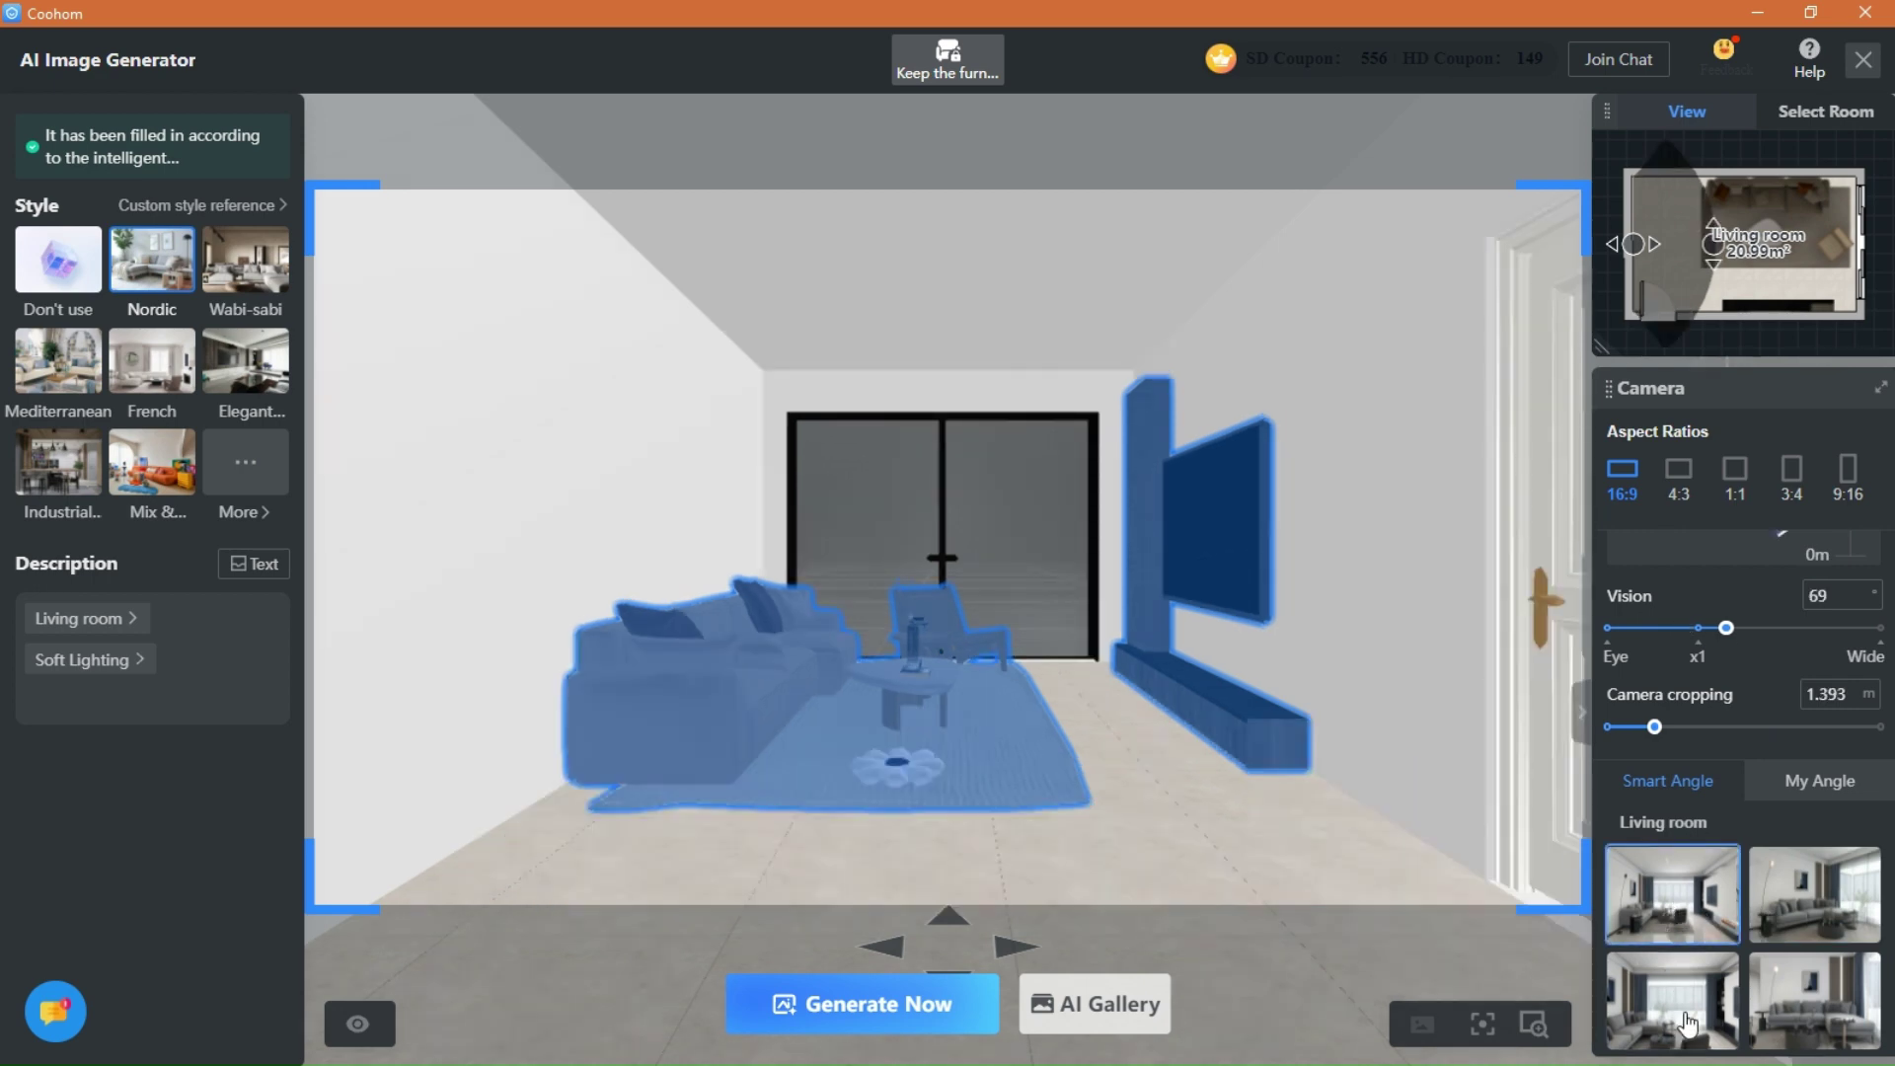
left_click(1688, 1026)
left_click(1766, 1022)
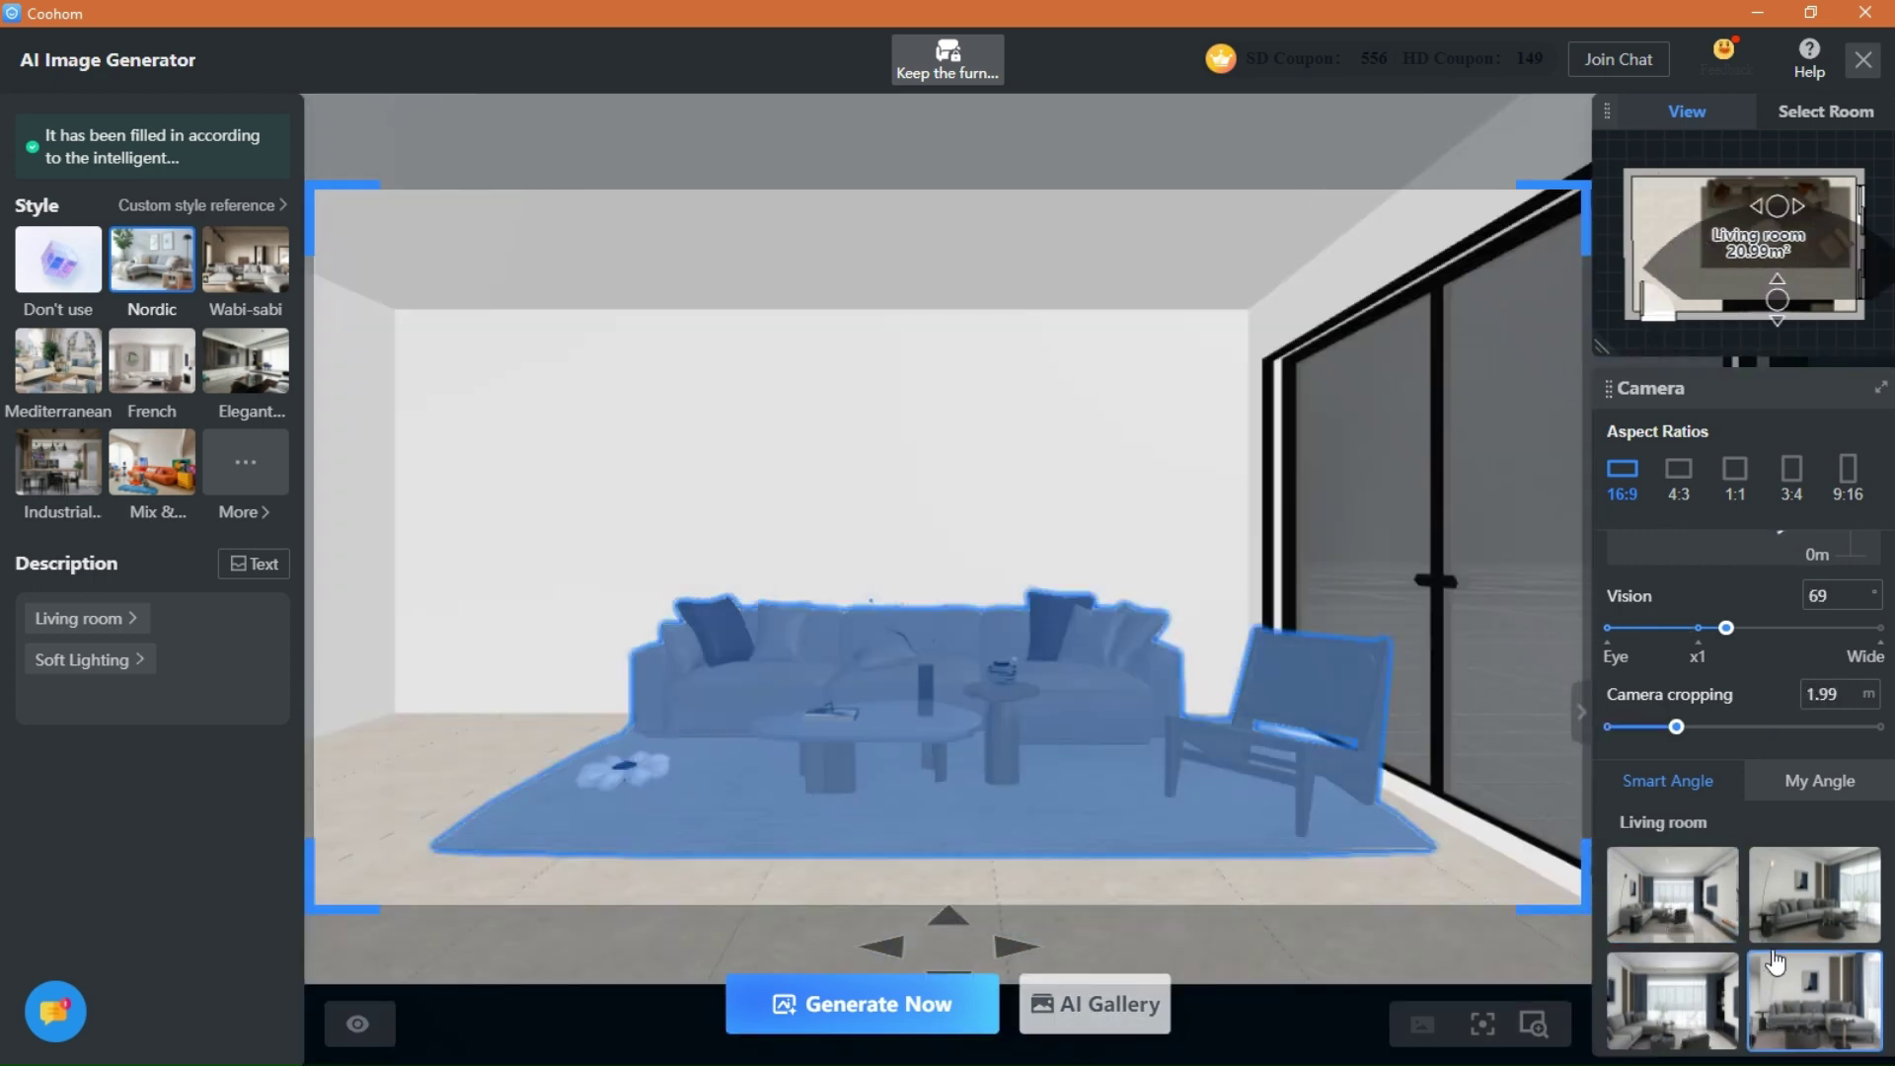
left_click(1813, 893)
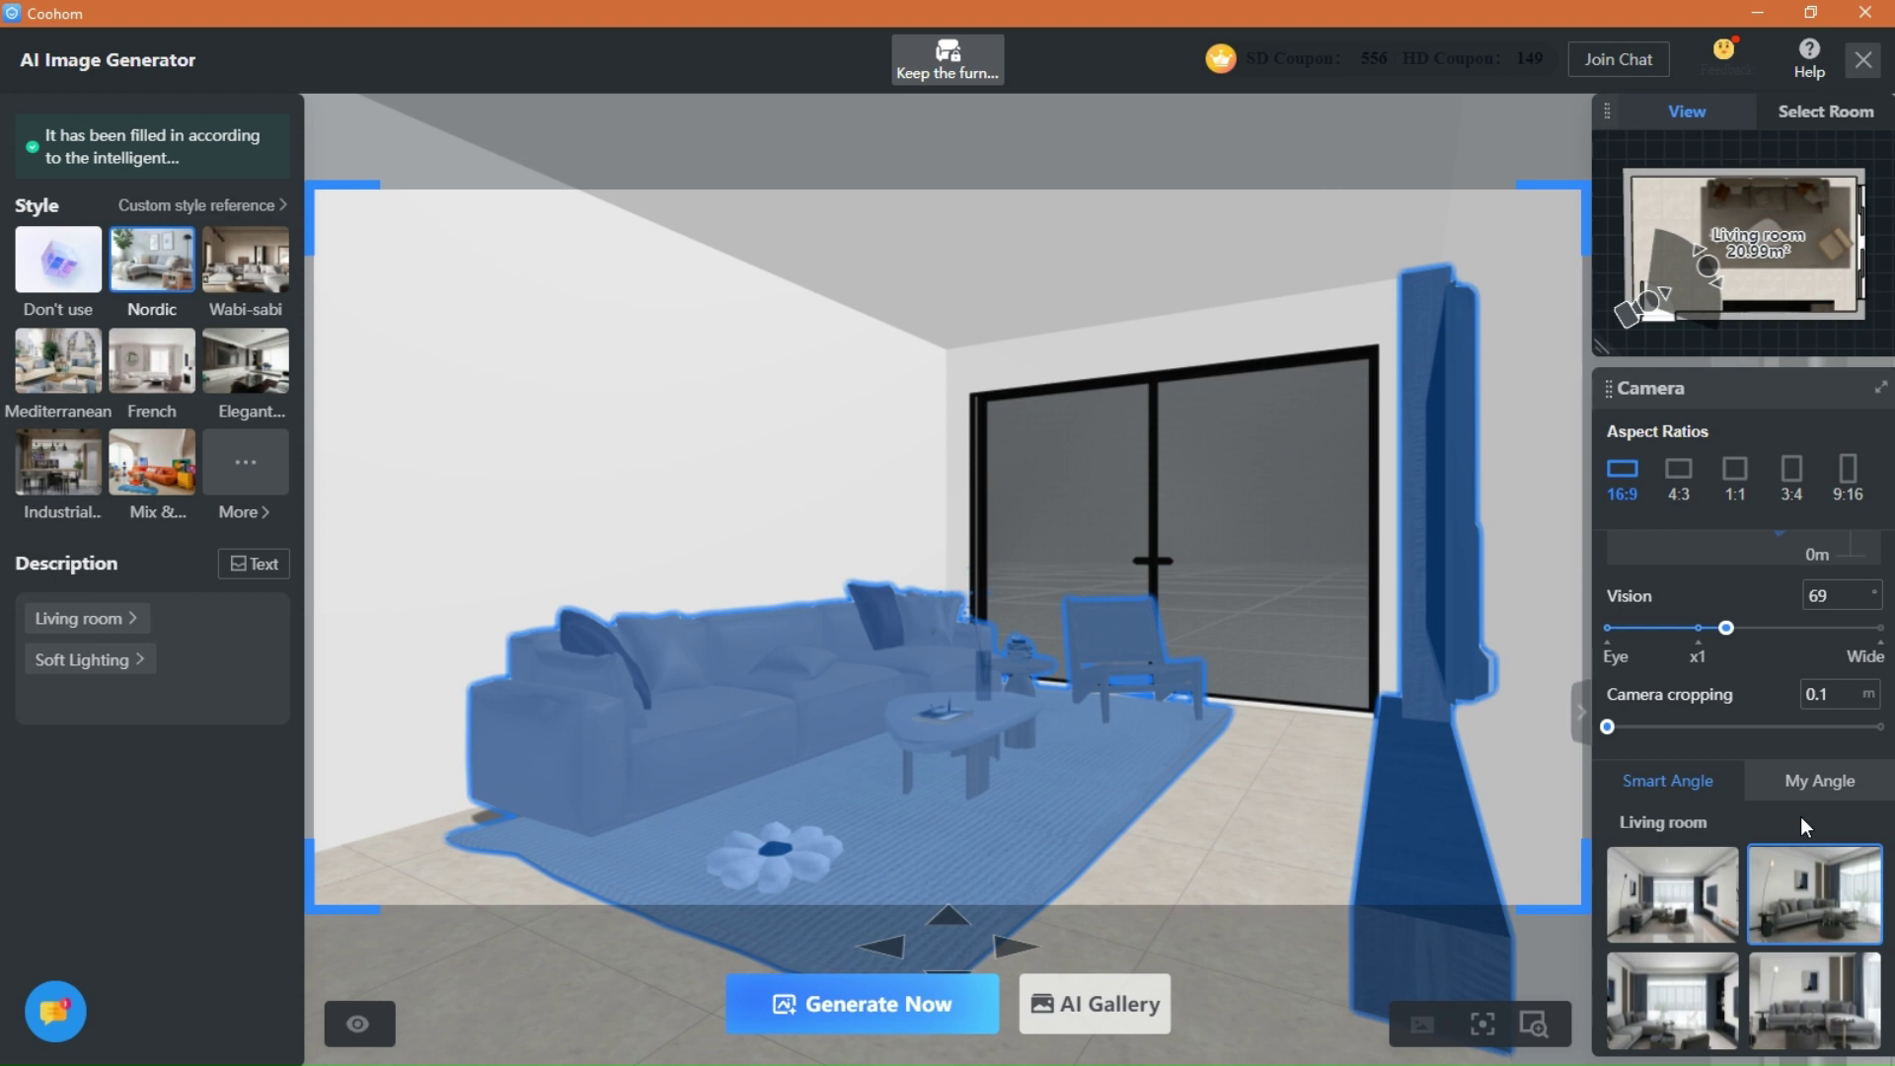
left_click(898, 1011)
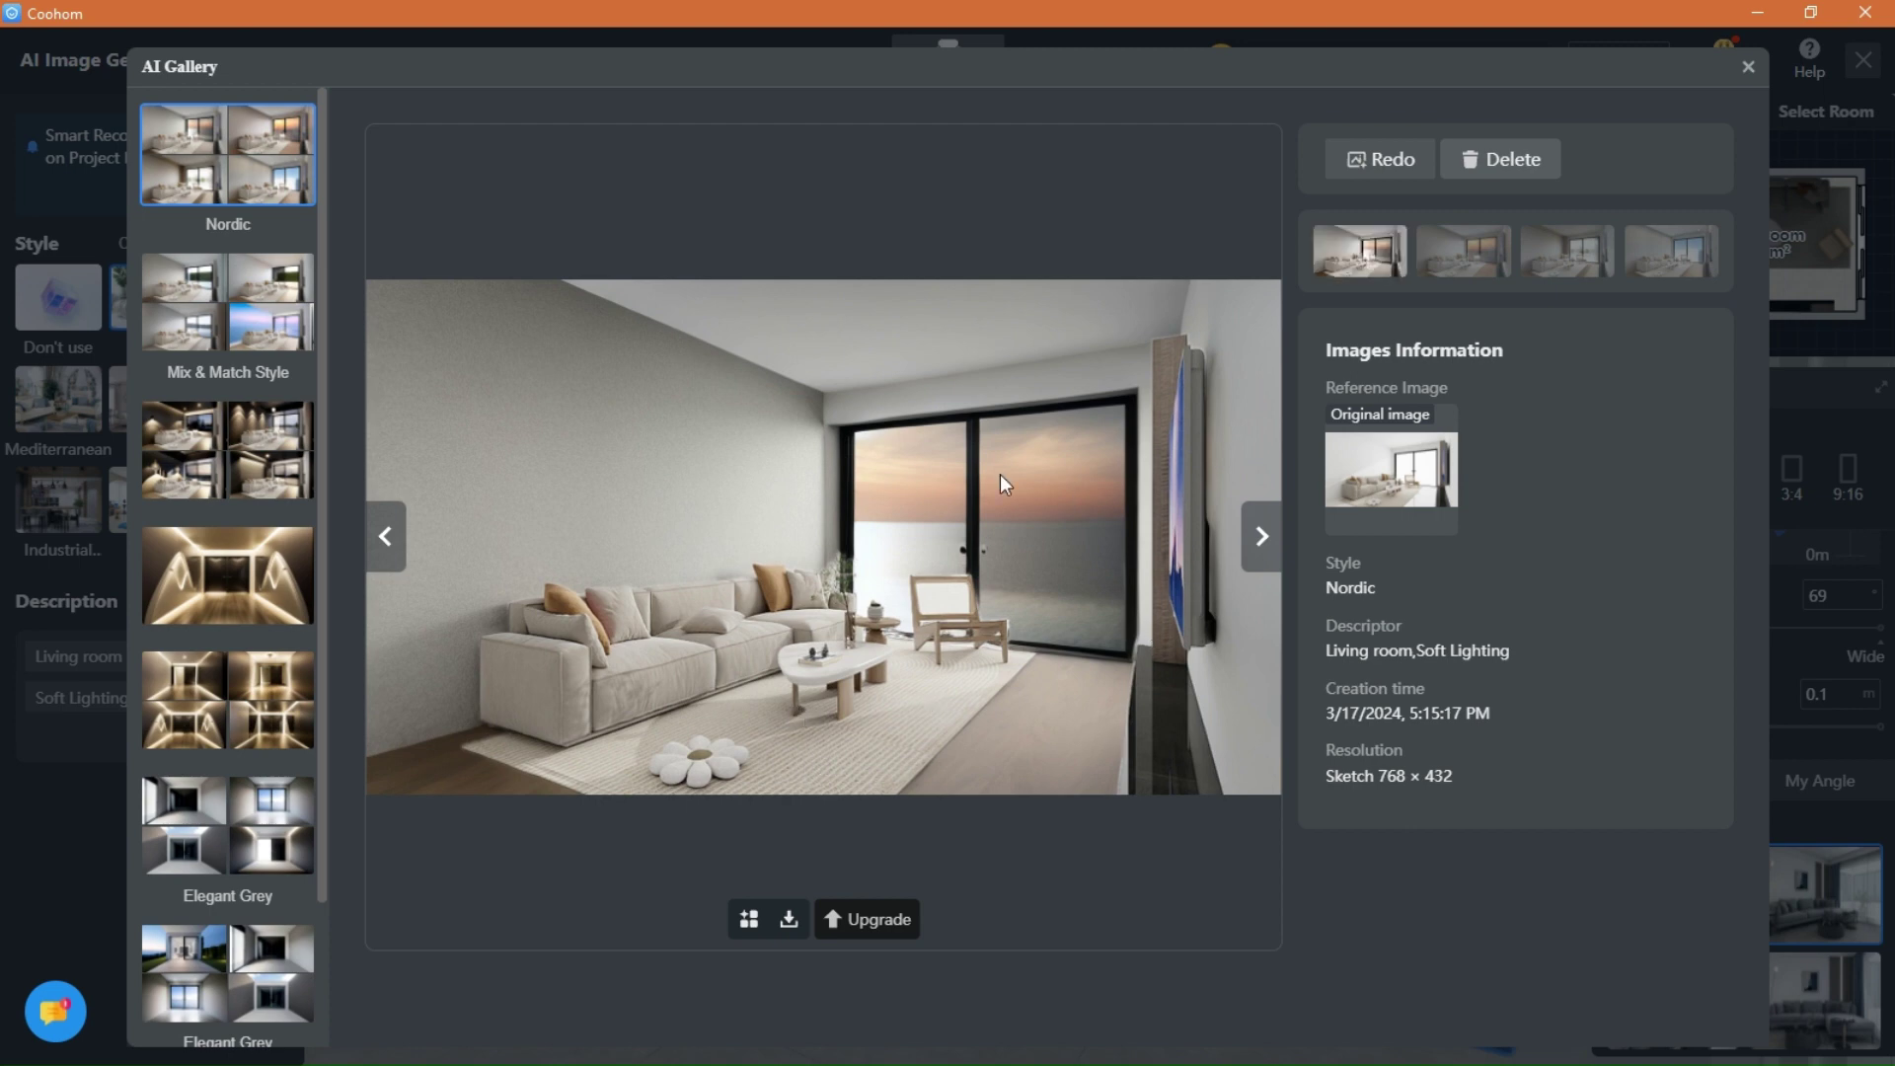
Review each generated Nordic living room image, comparing walls, lighting and window views, and close the gallery.
left_click(1262, 549)
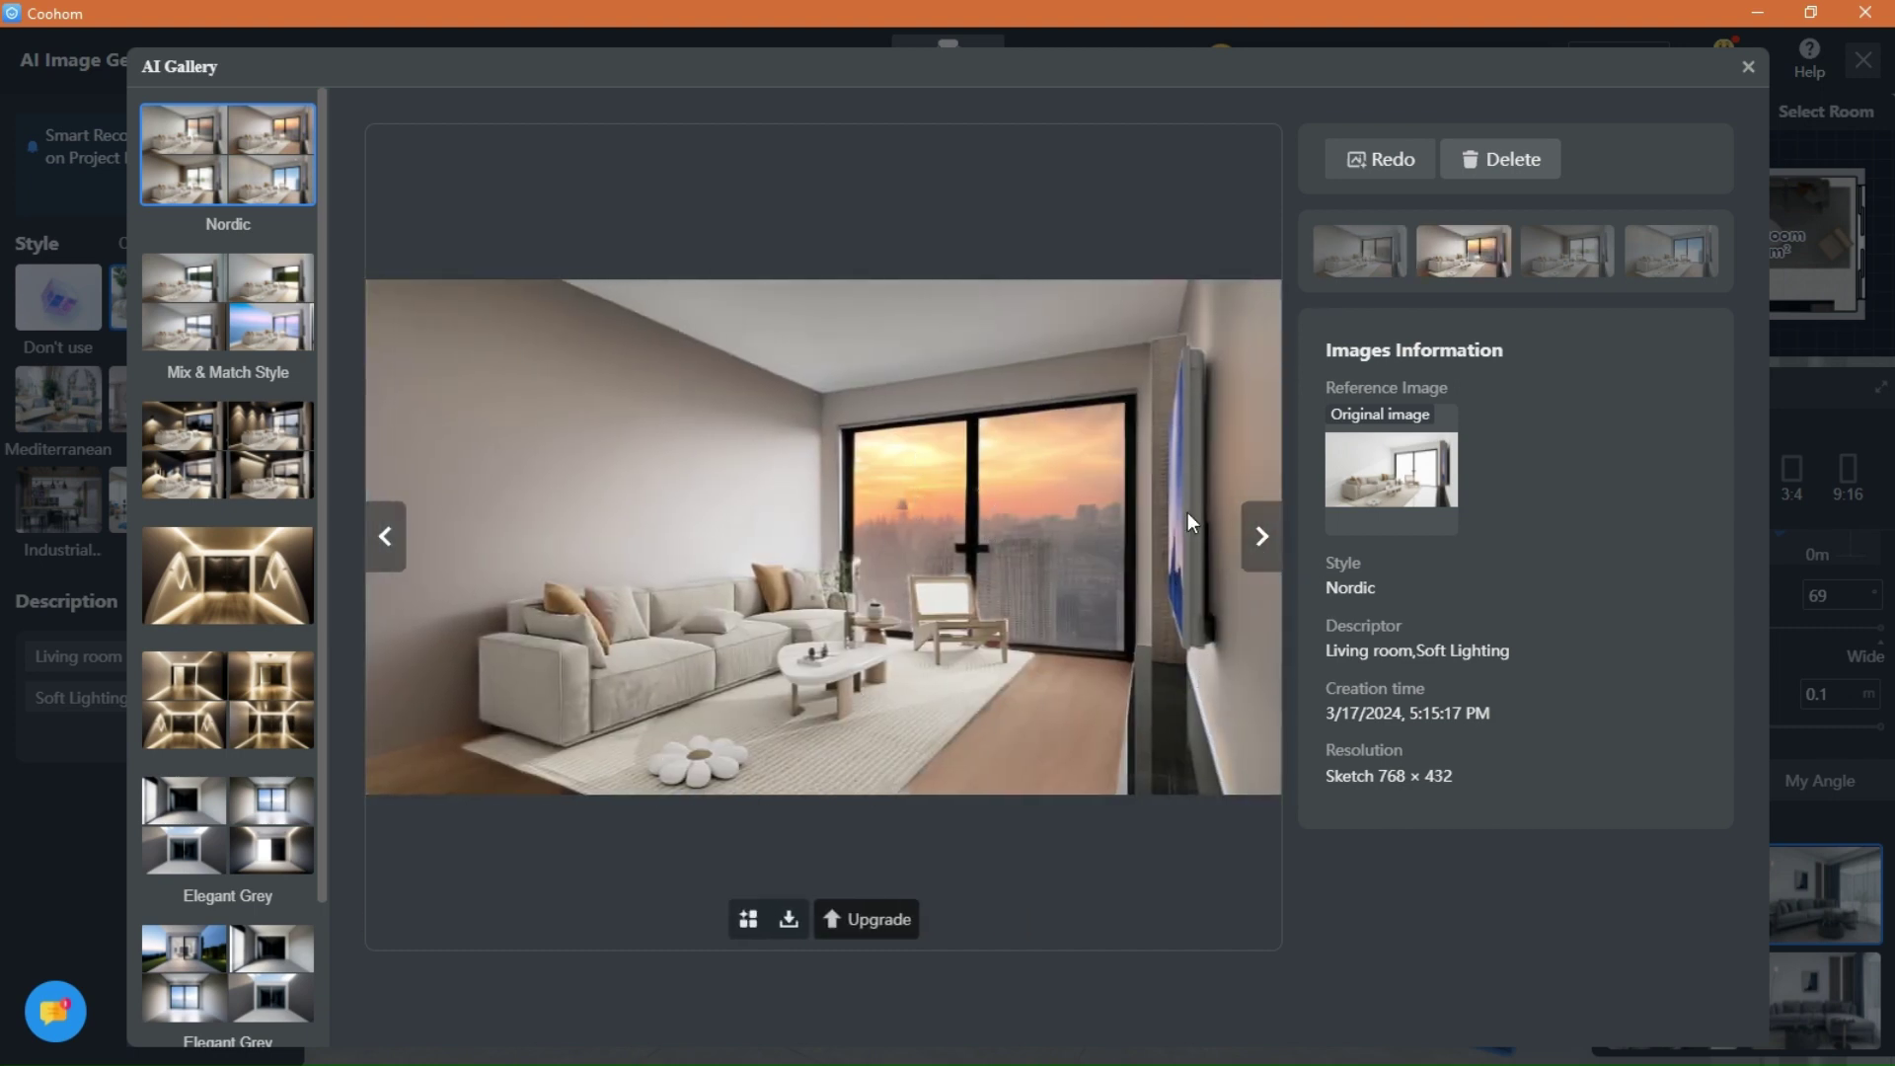
left_click(1259, 543)
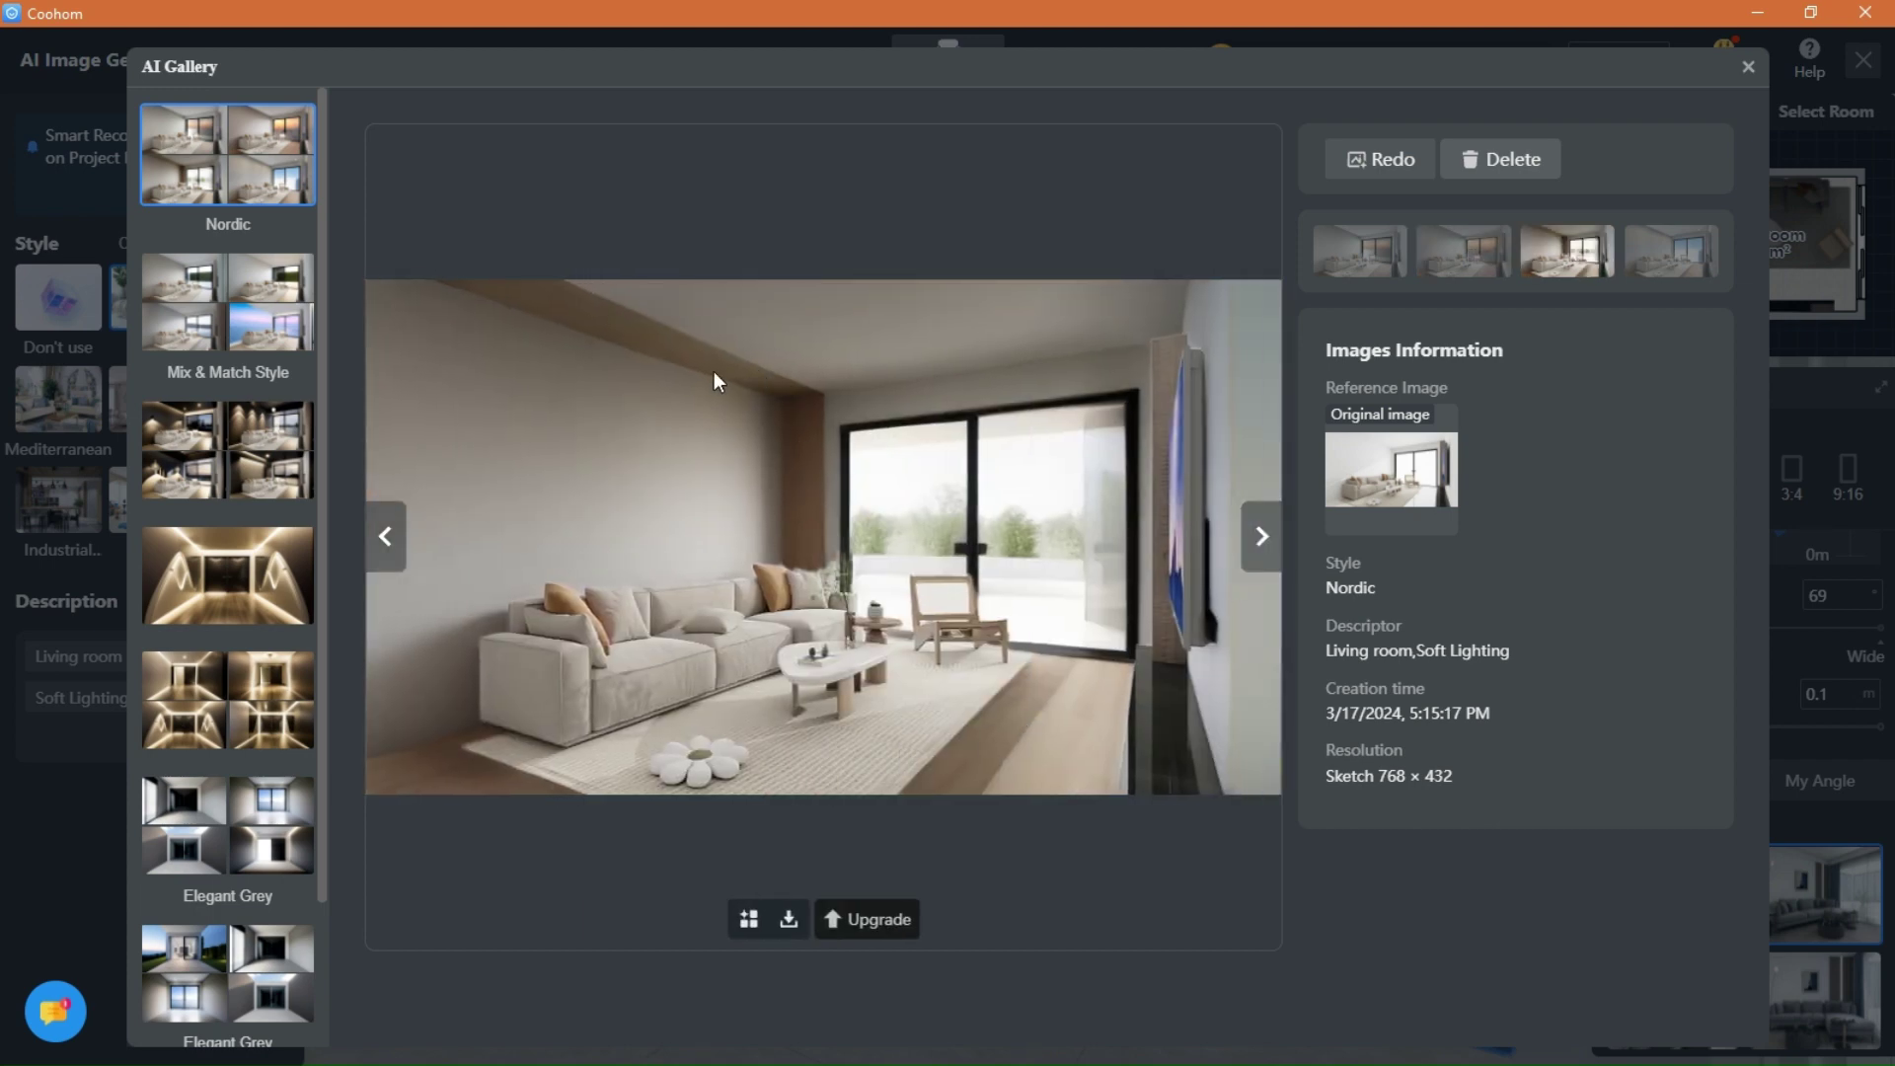
left_click(1263, 559)
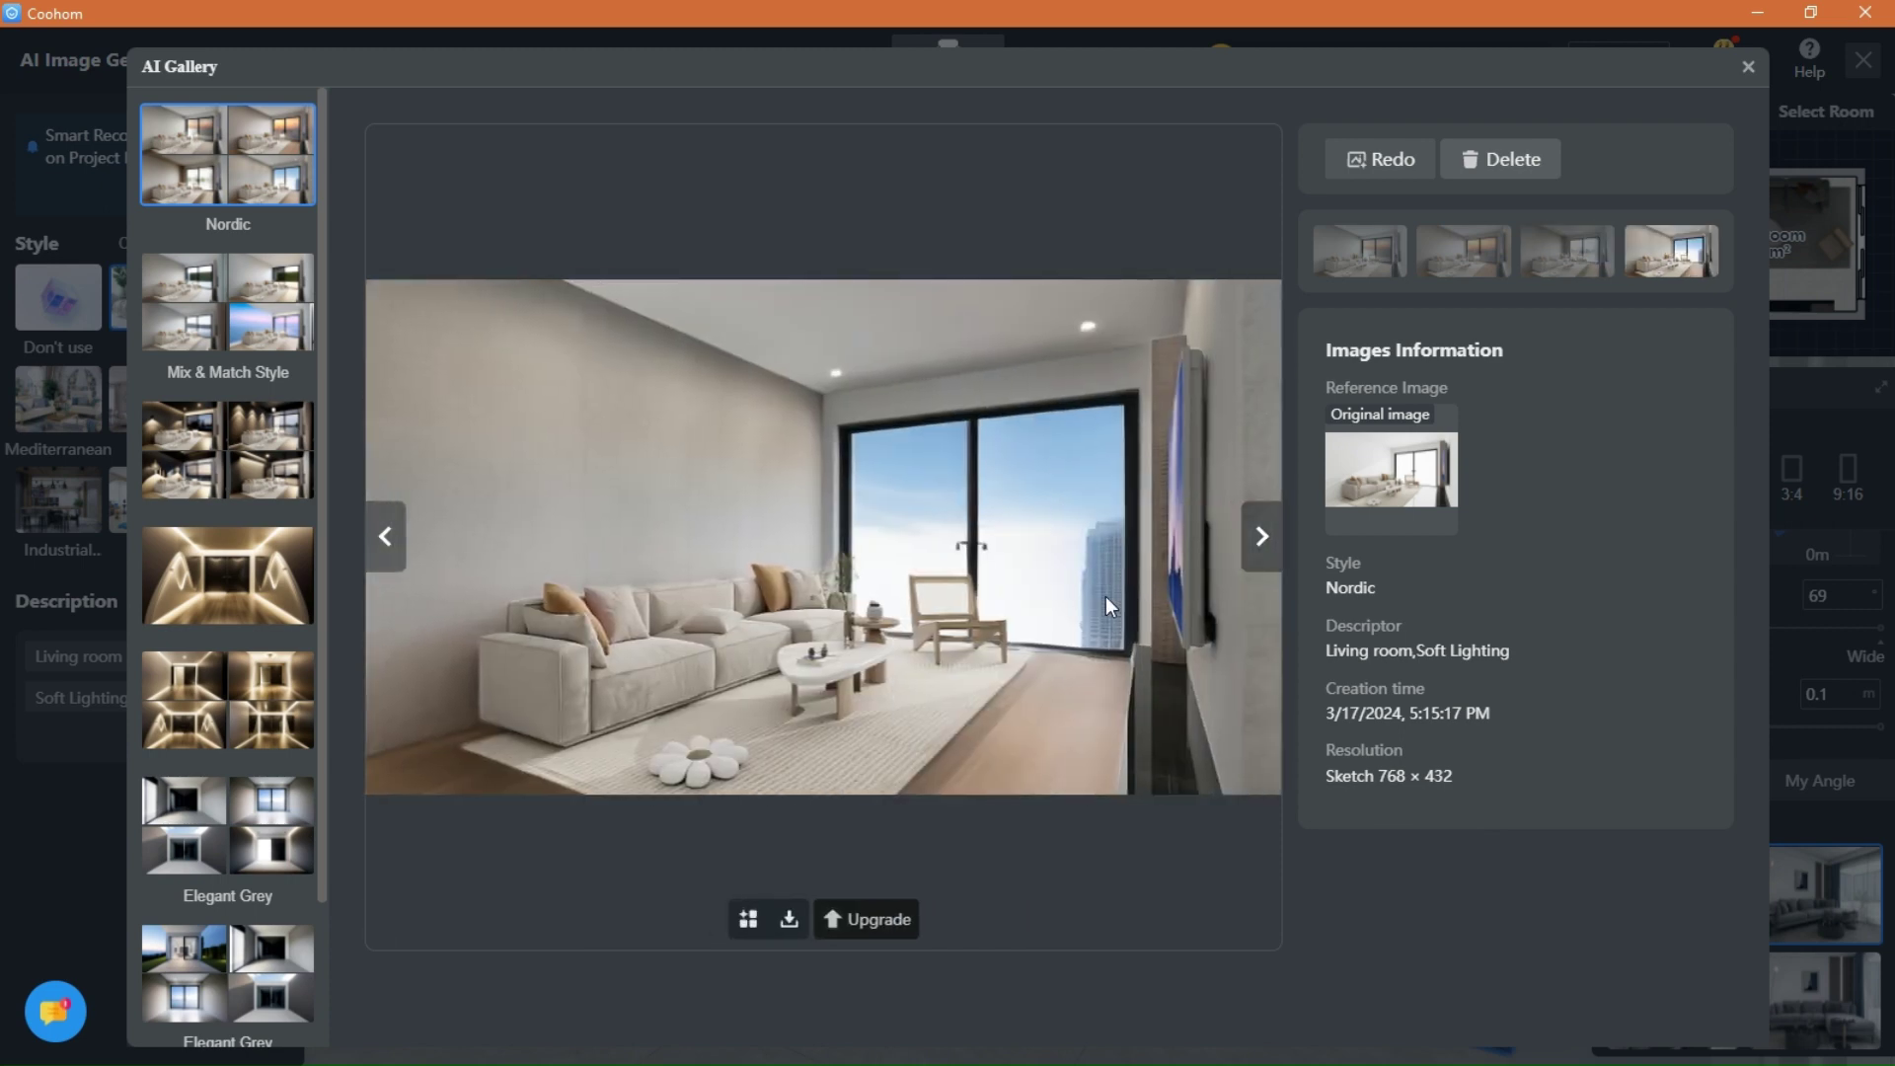
left_click(386, 536)
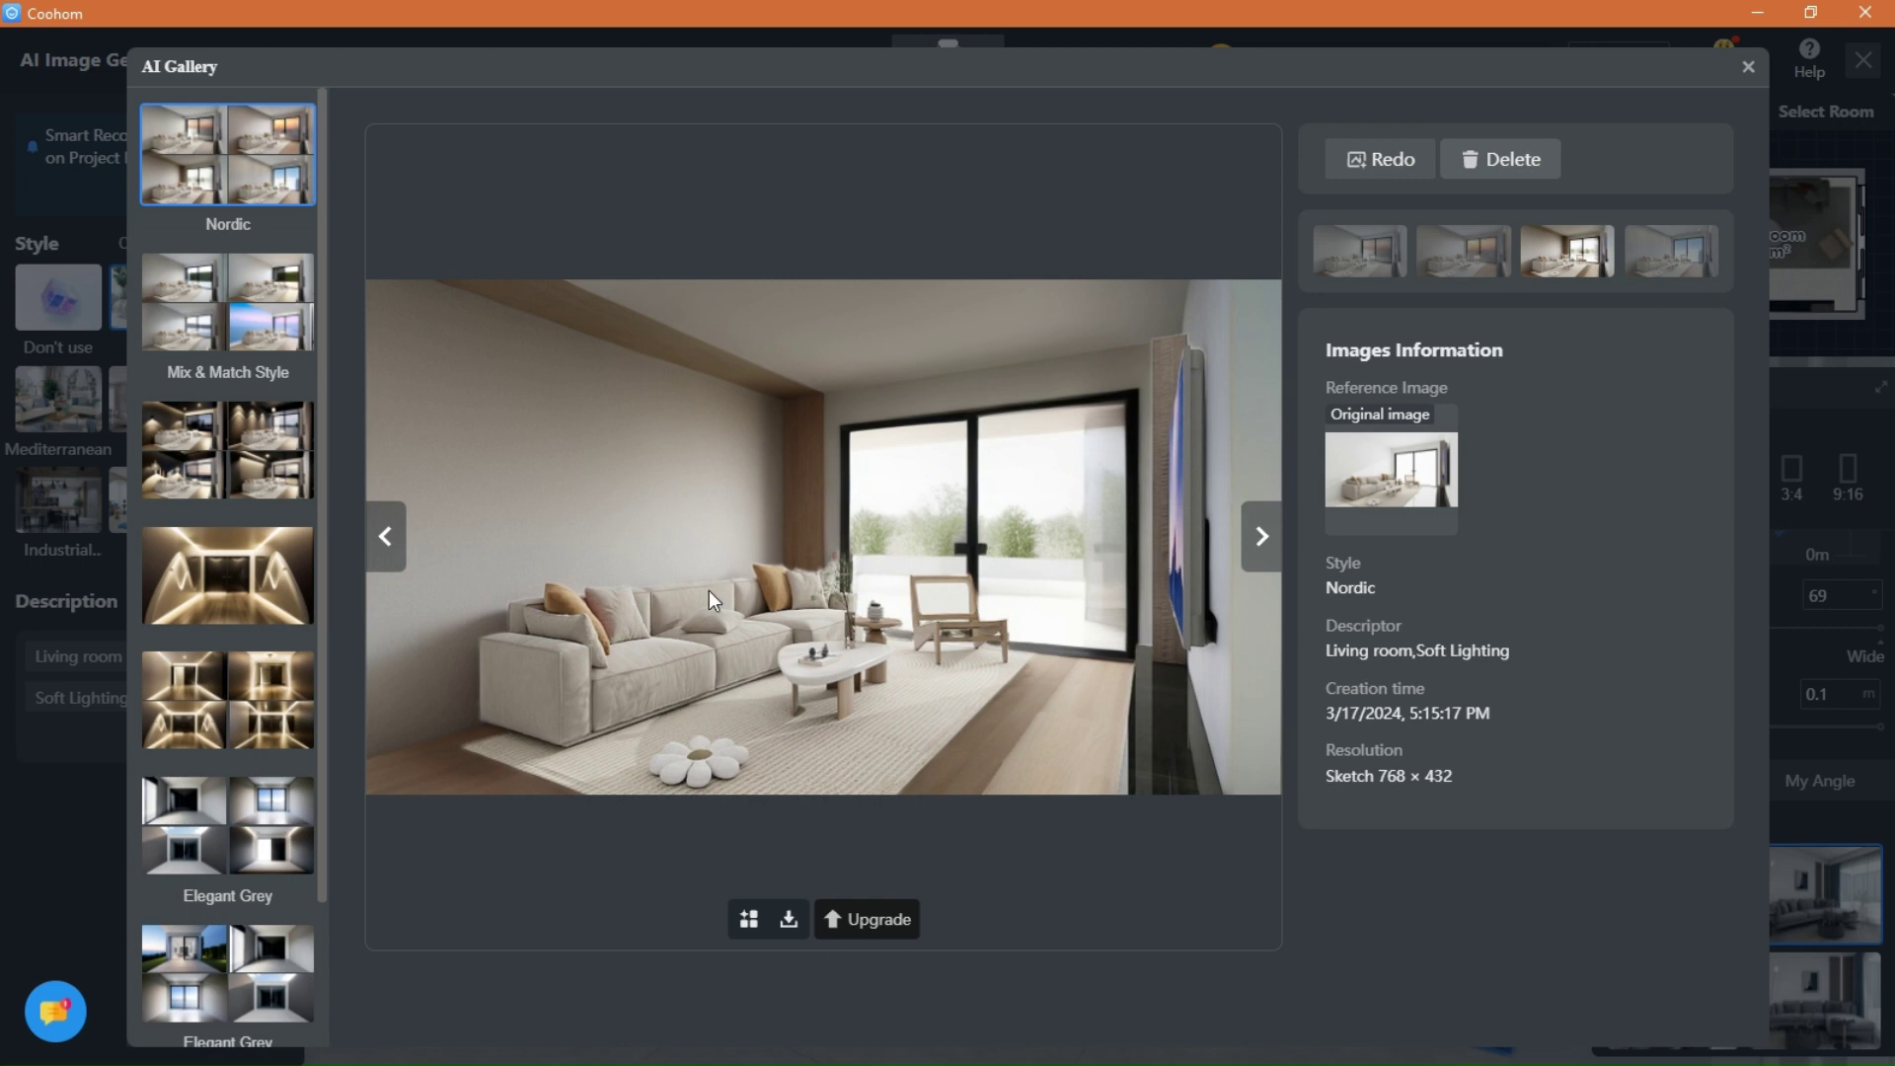
left_click(385, 541)
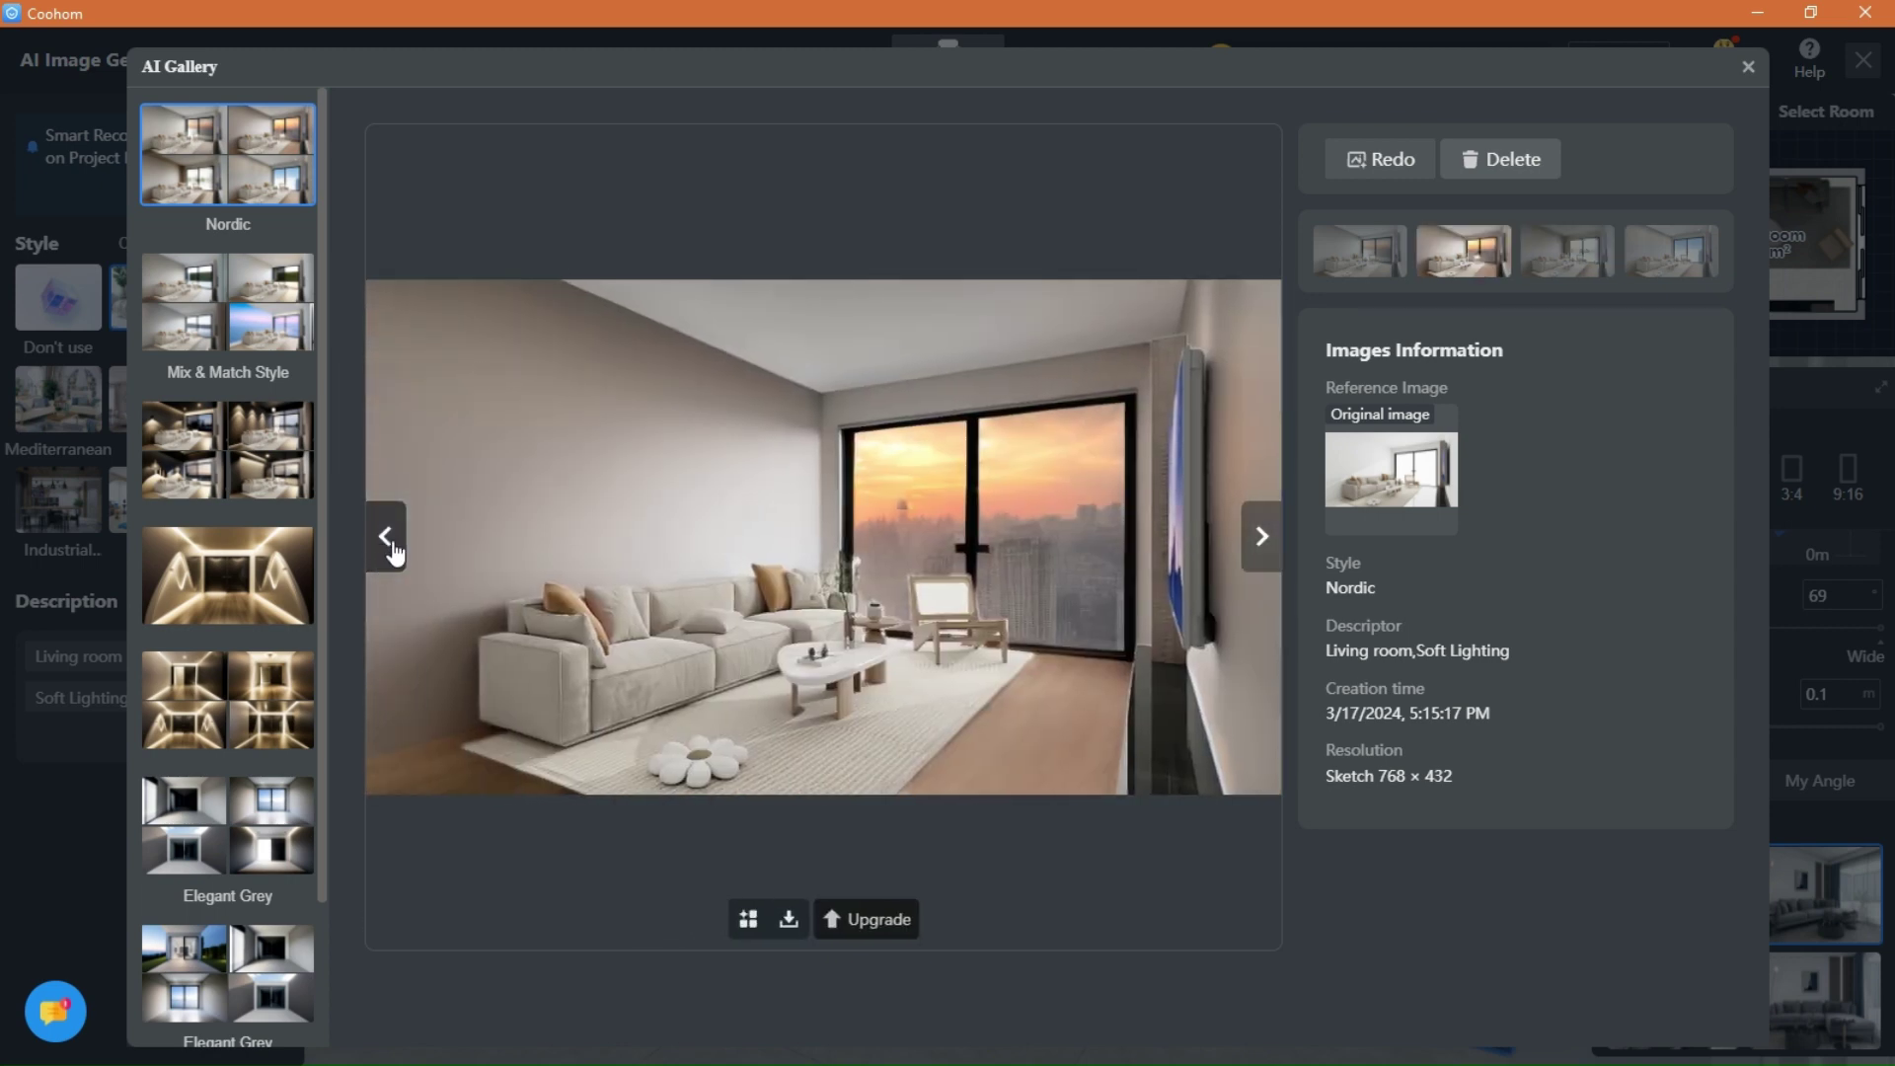
left_click(389, 544)
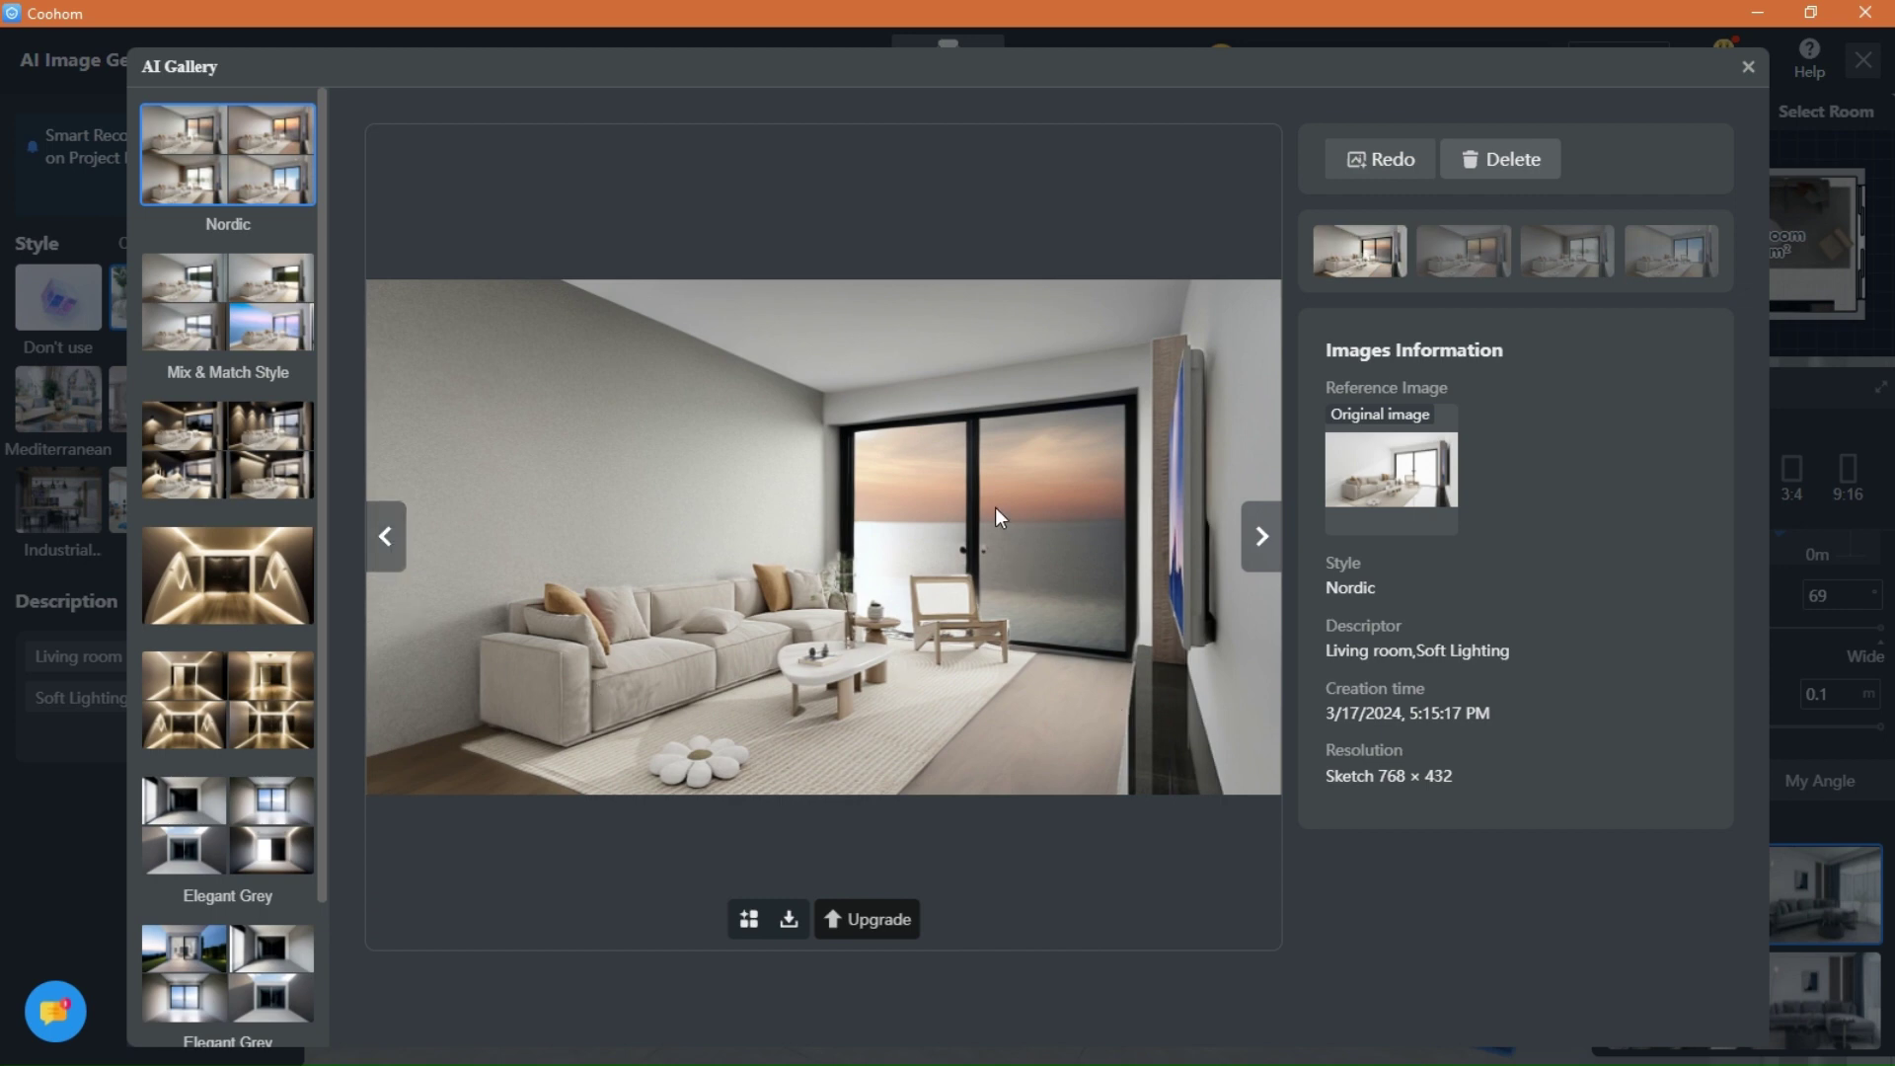
left_click(1747, 68)
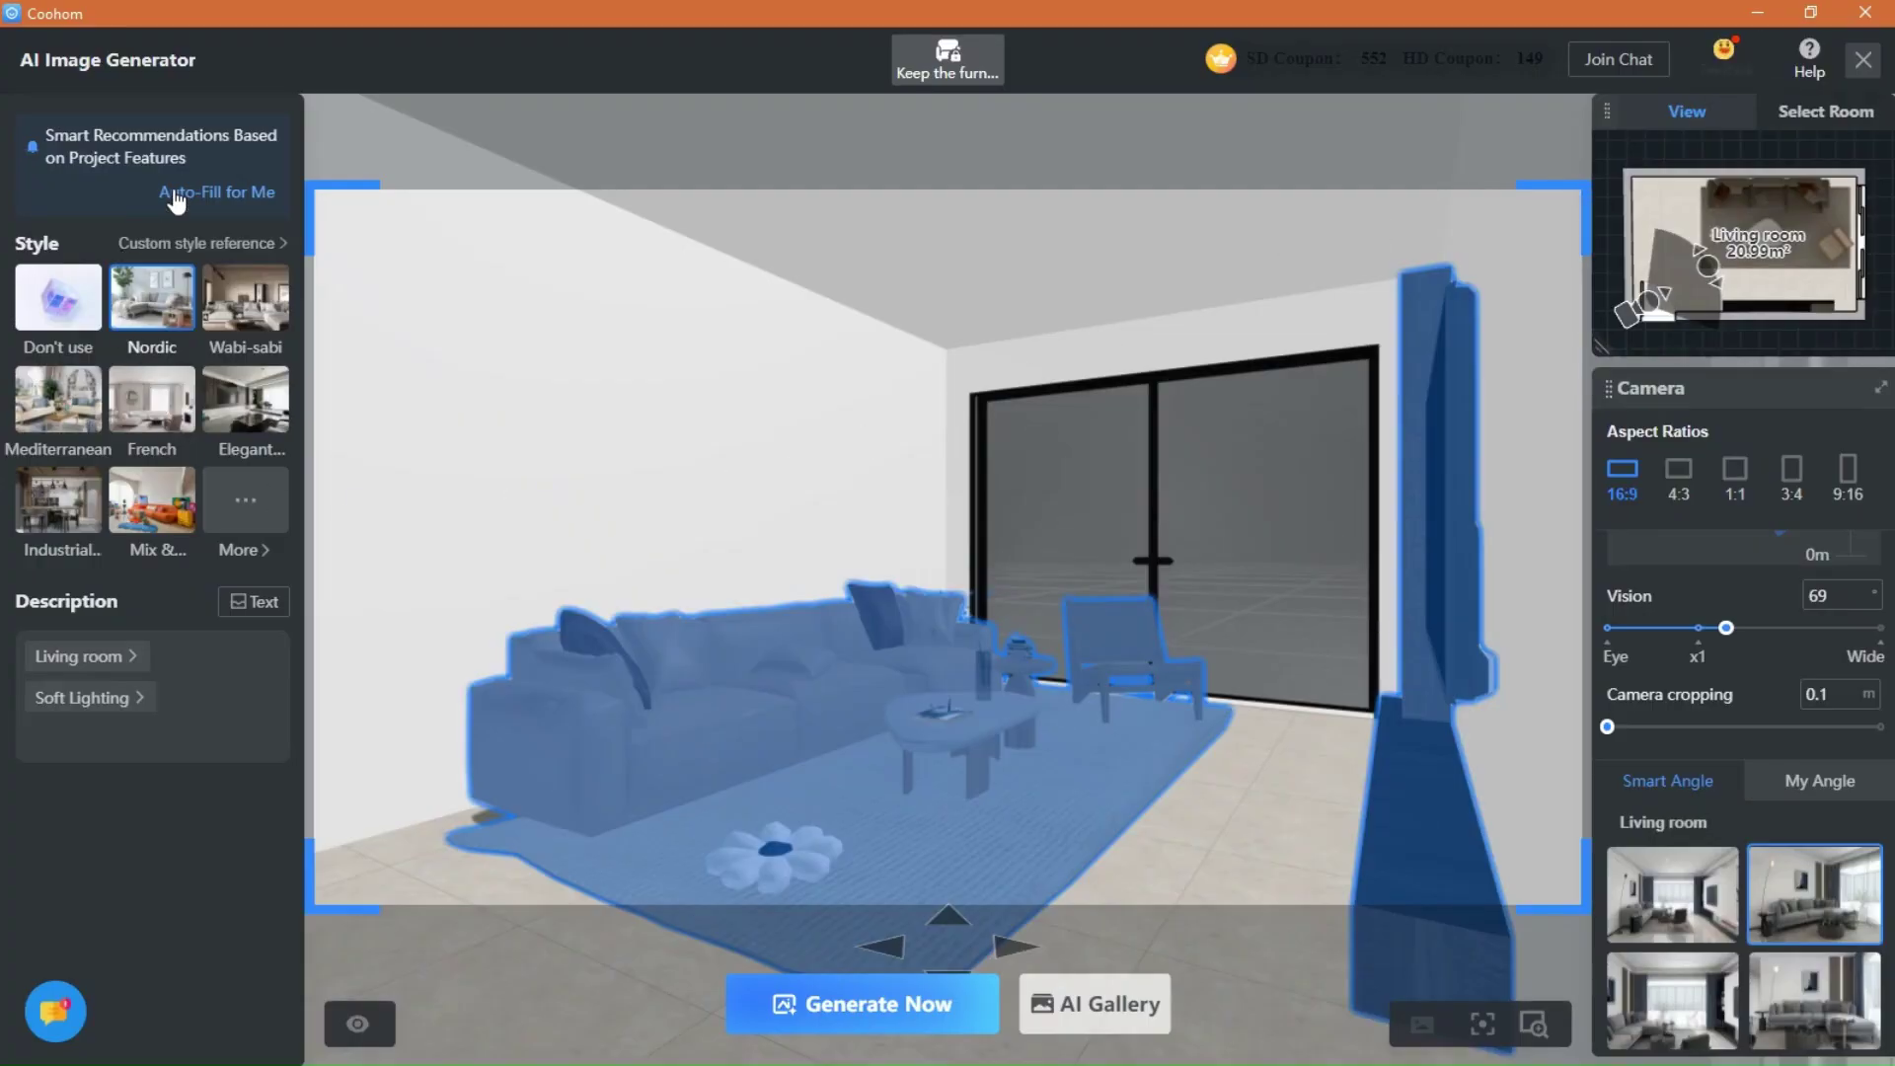
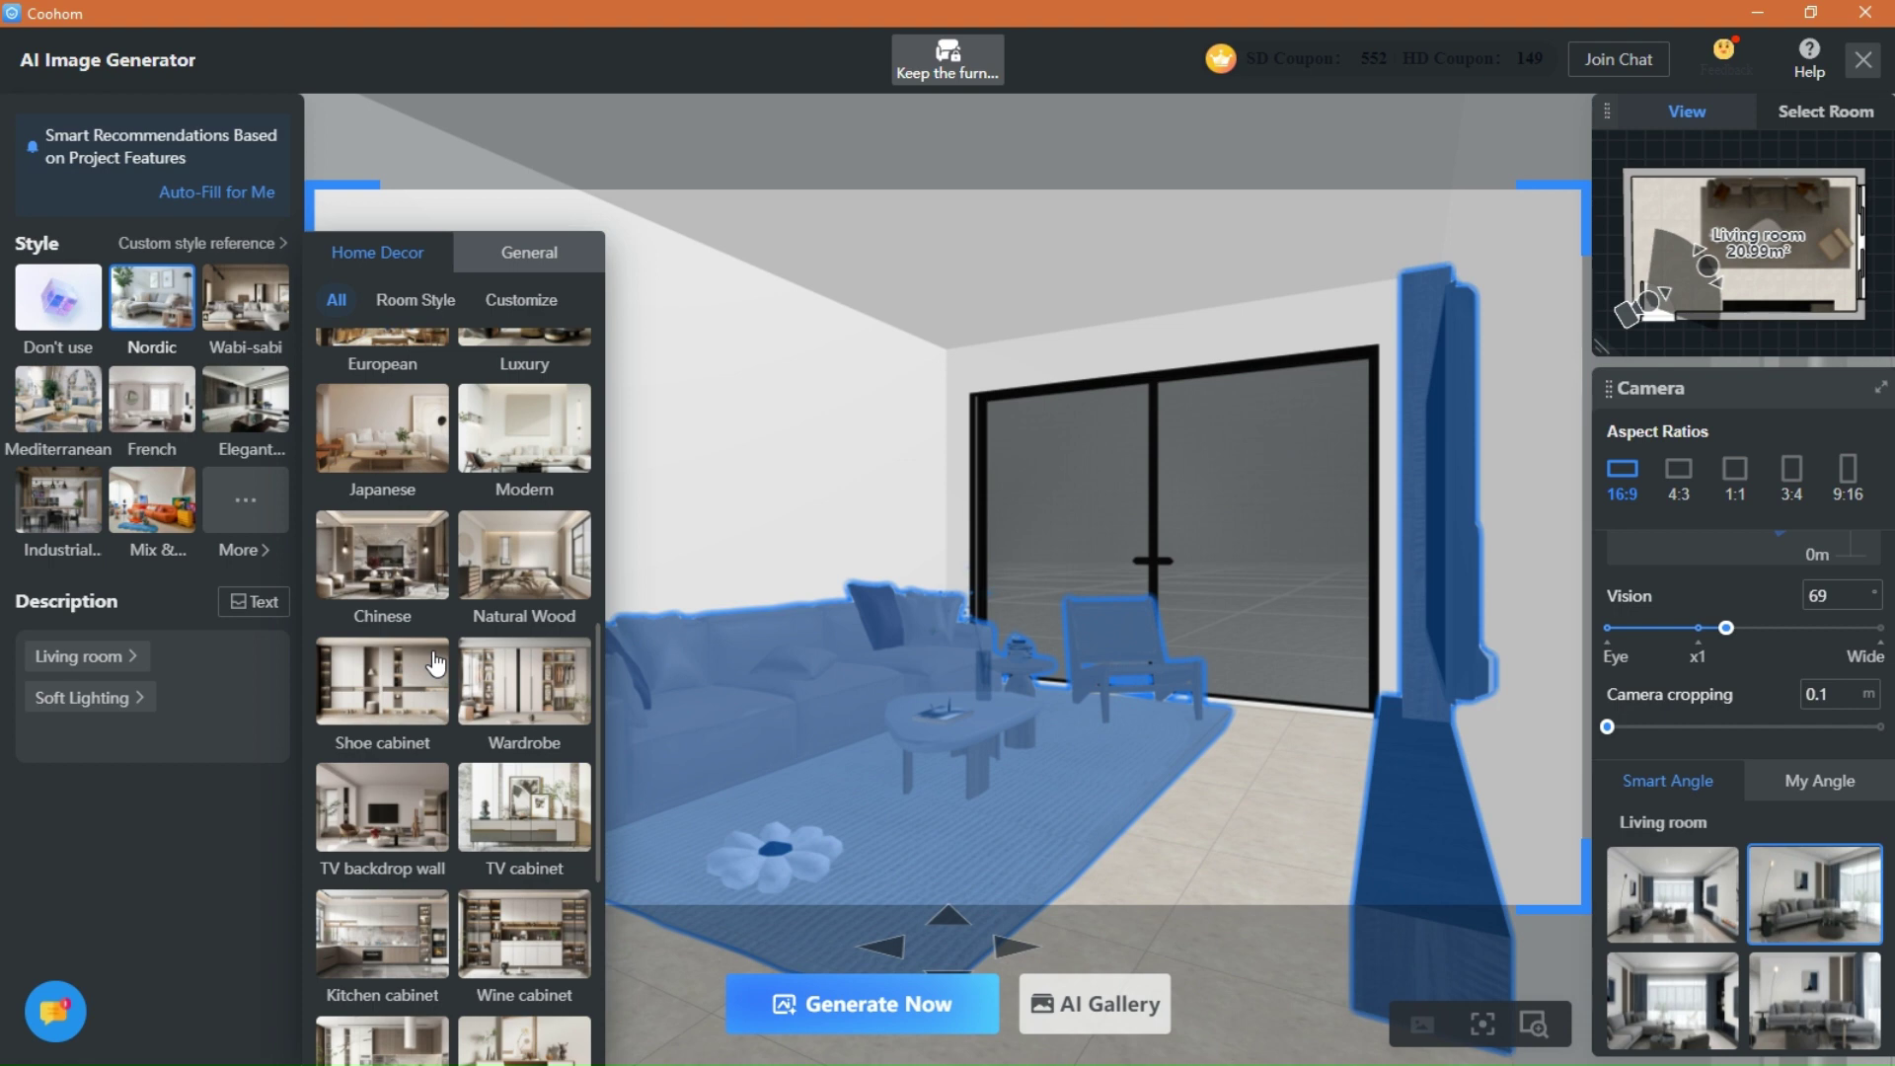
Change the style to Chinese and remove the Soft Lighting tag from the description.
left_click(357, 590)
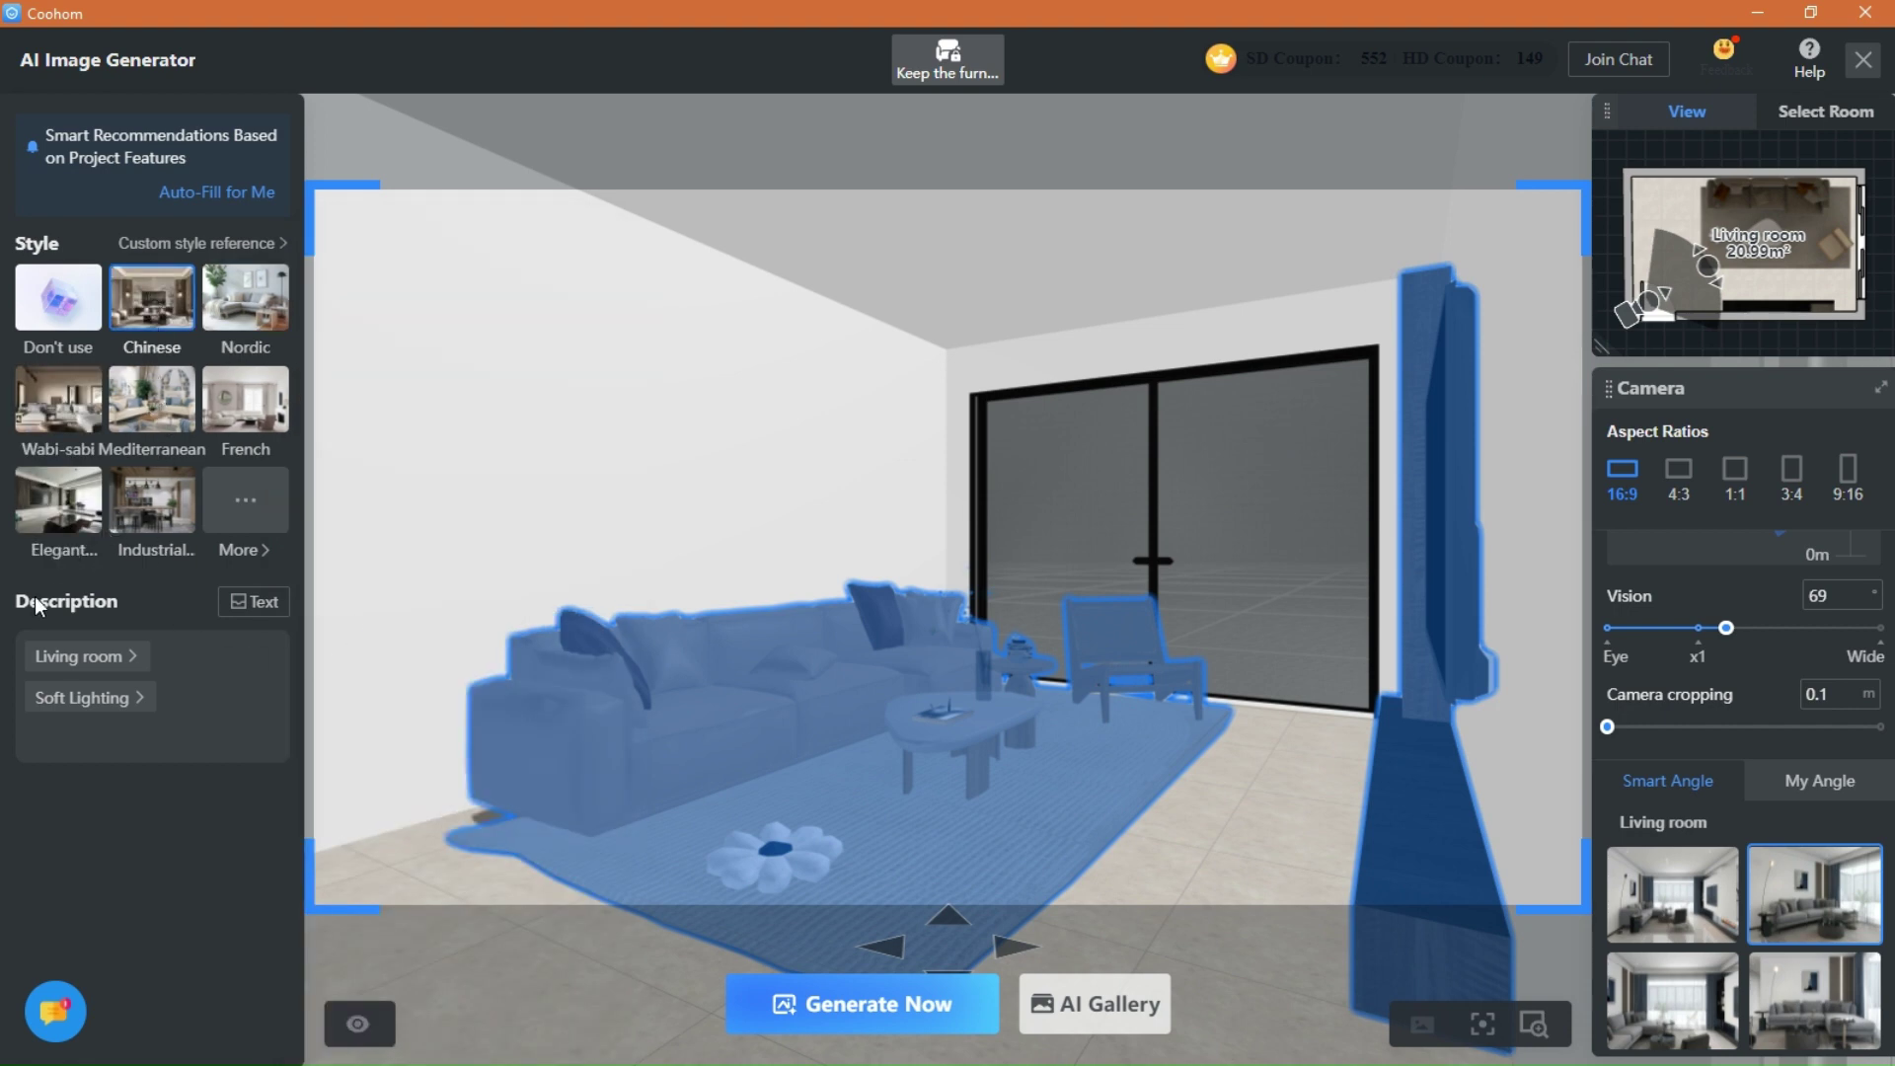
left_click(255, 610)
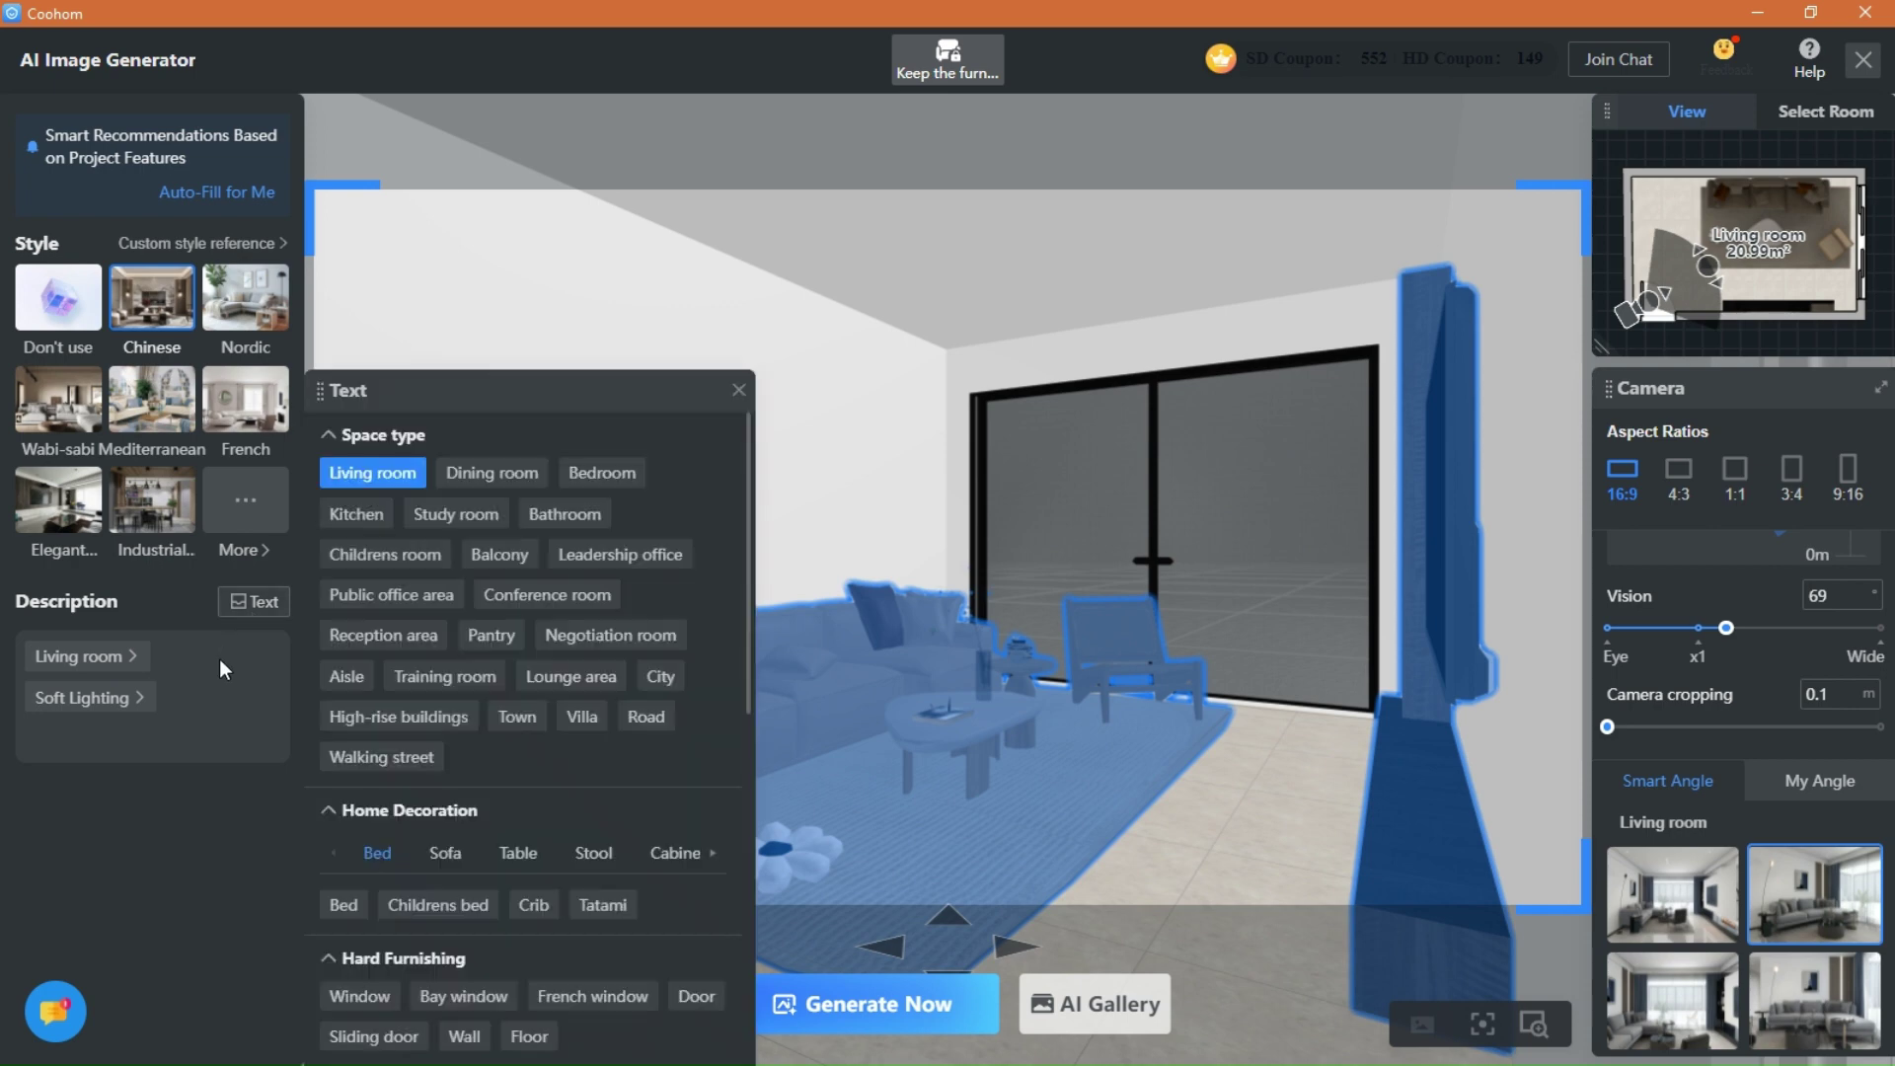
left_click(155, 684)
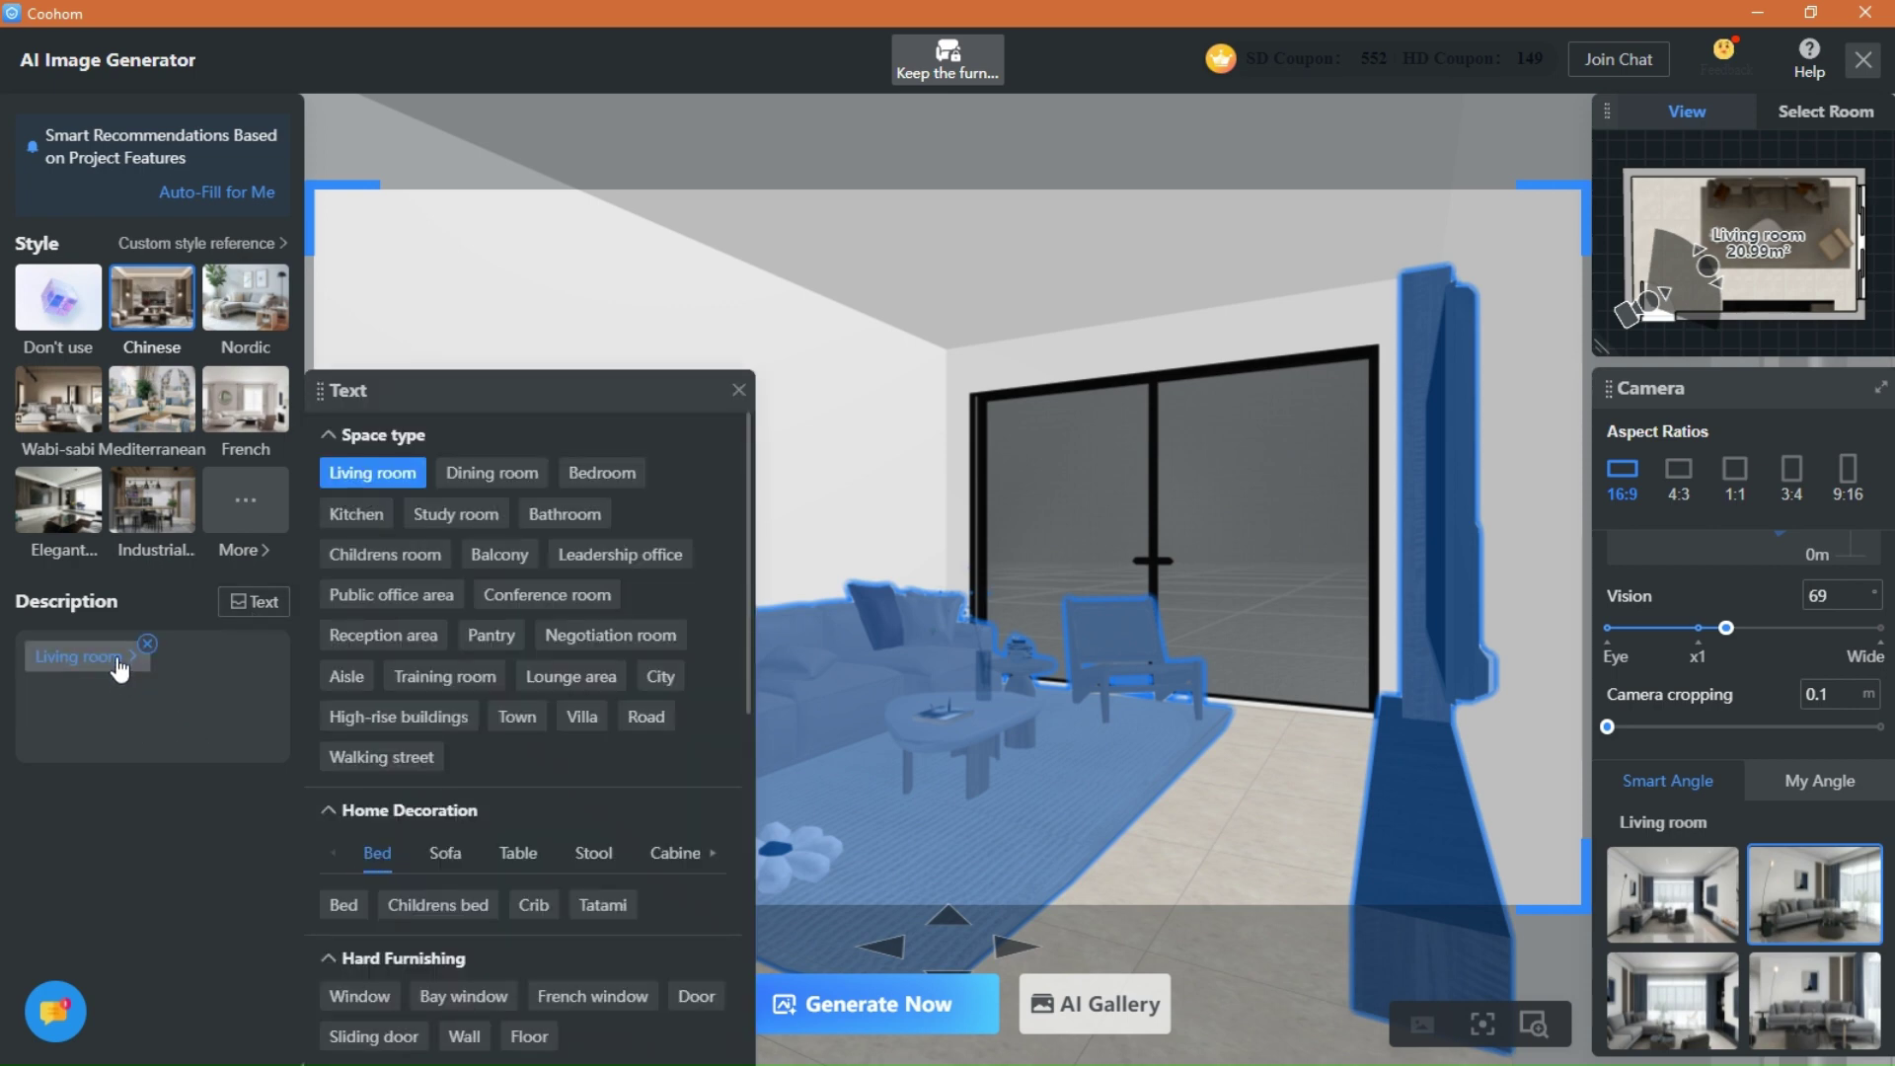
Add Leather, Patterned wallpaper and Luxury to the description, and generate the images in the Luxury style.
scroll(616, 694, "down", 5)
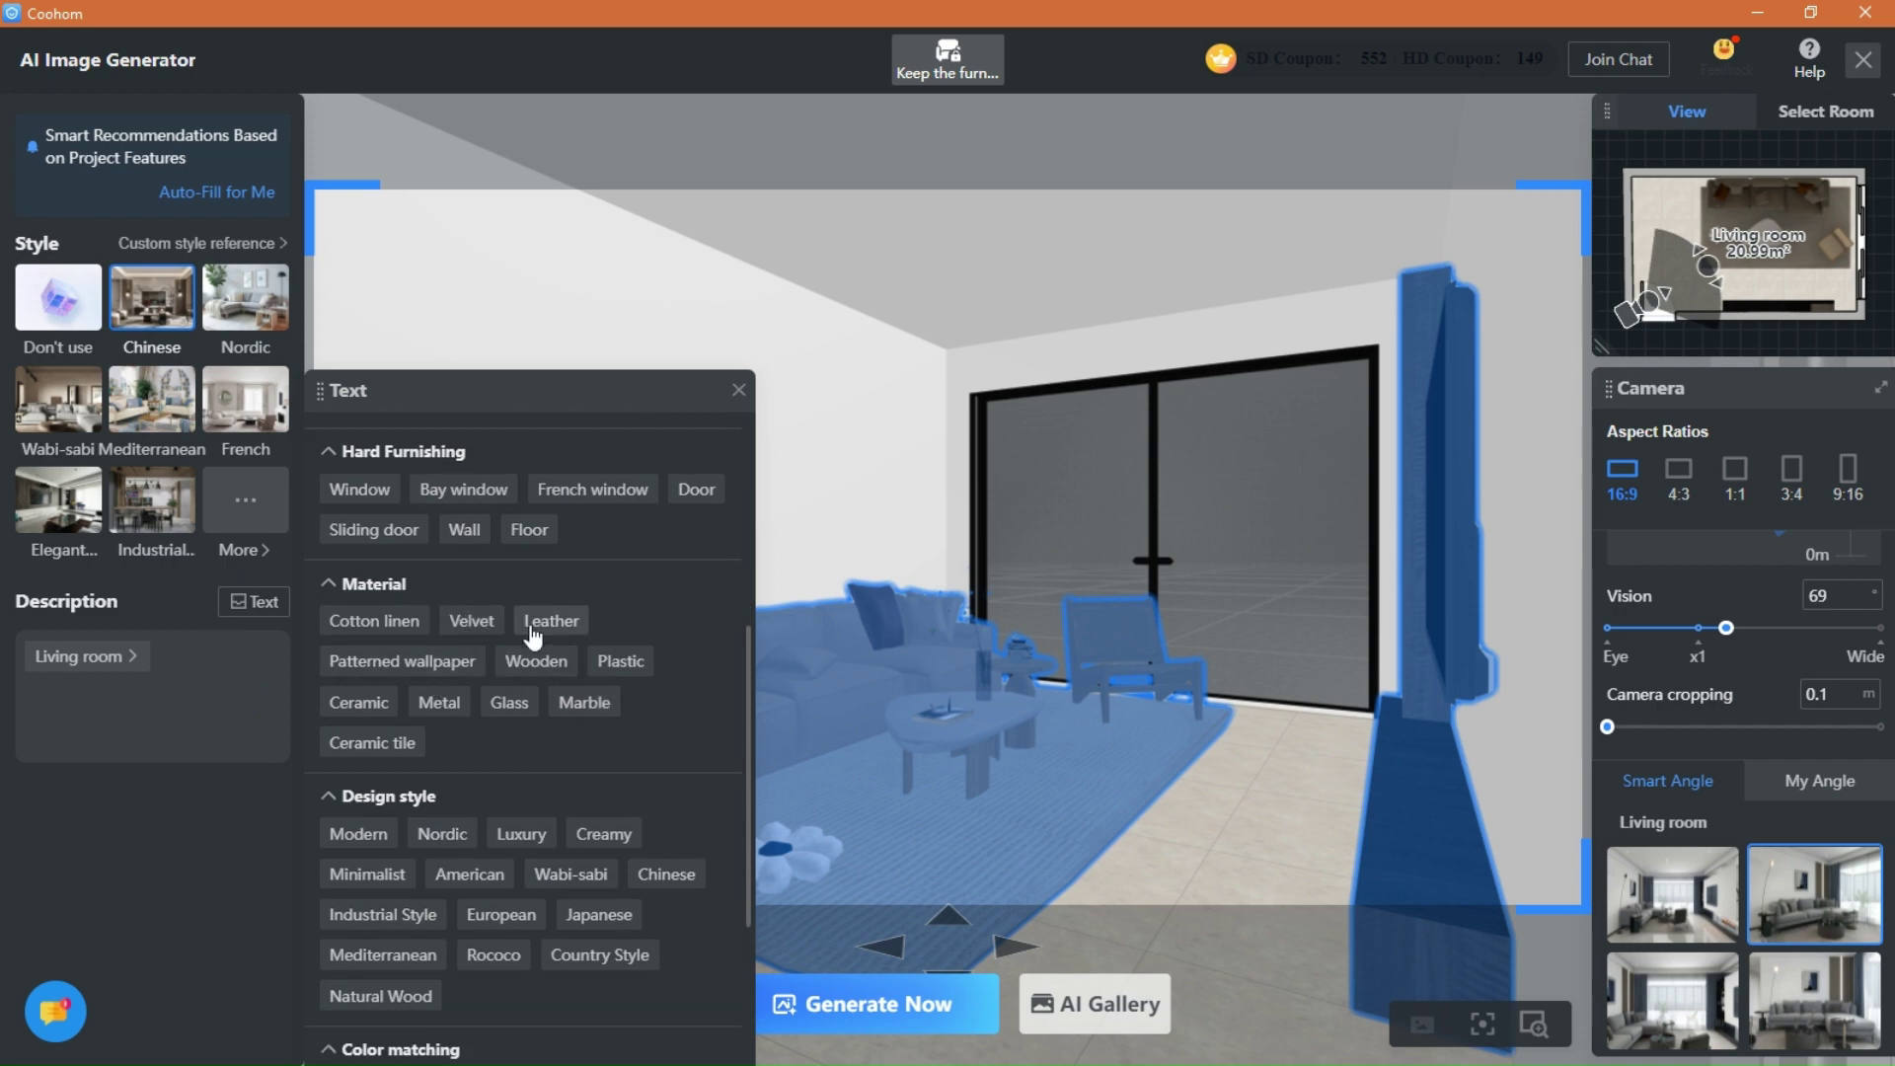
left_click(565, 627)
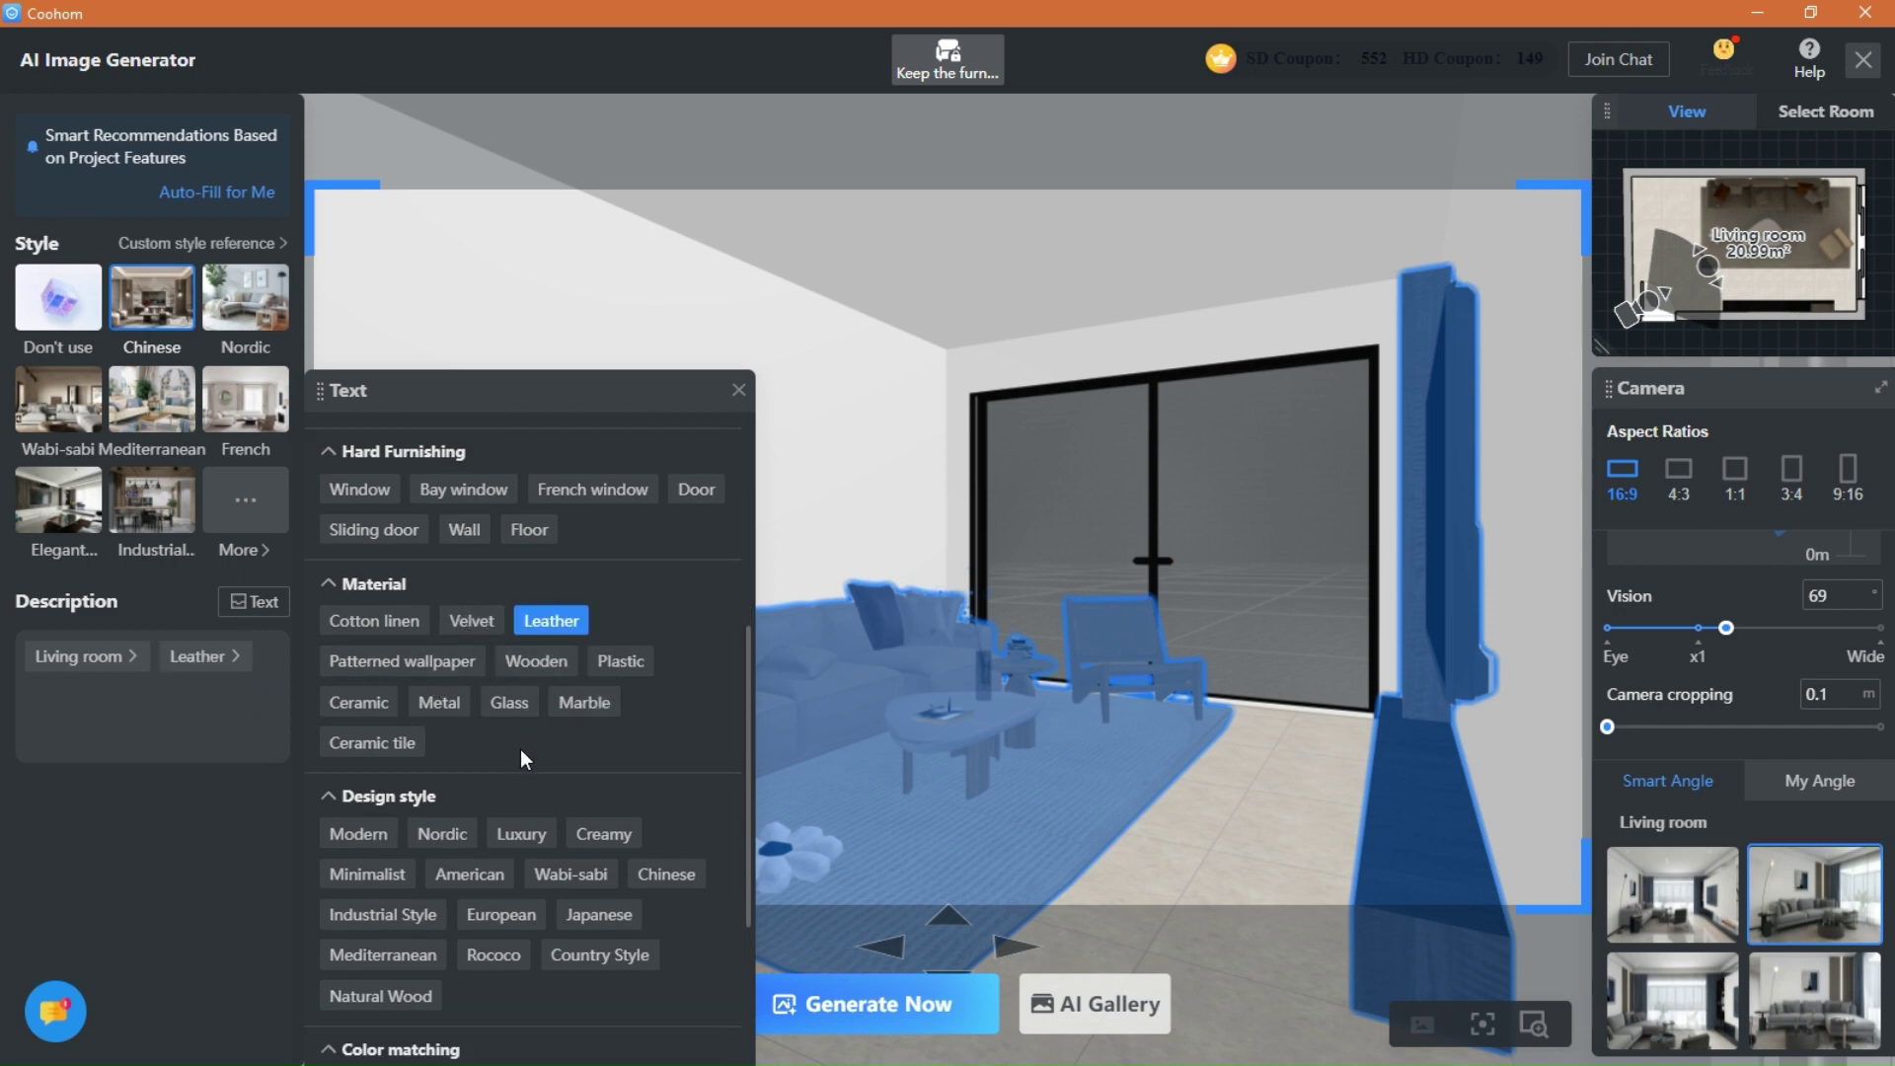
left_click(449, 678)
scroll(578, 760, "down", 3)
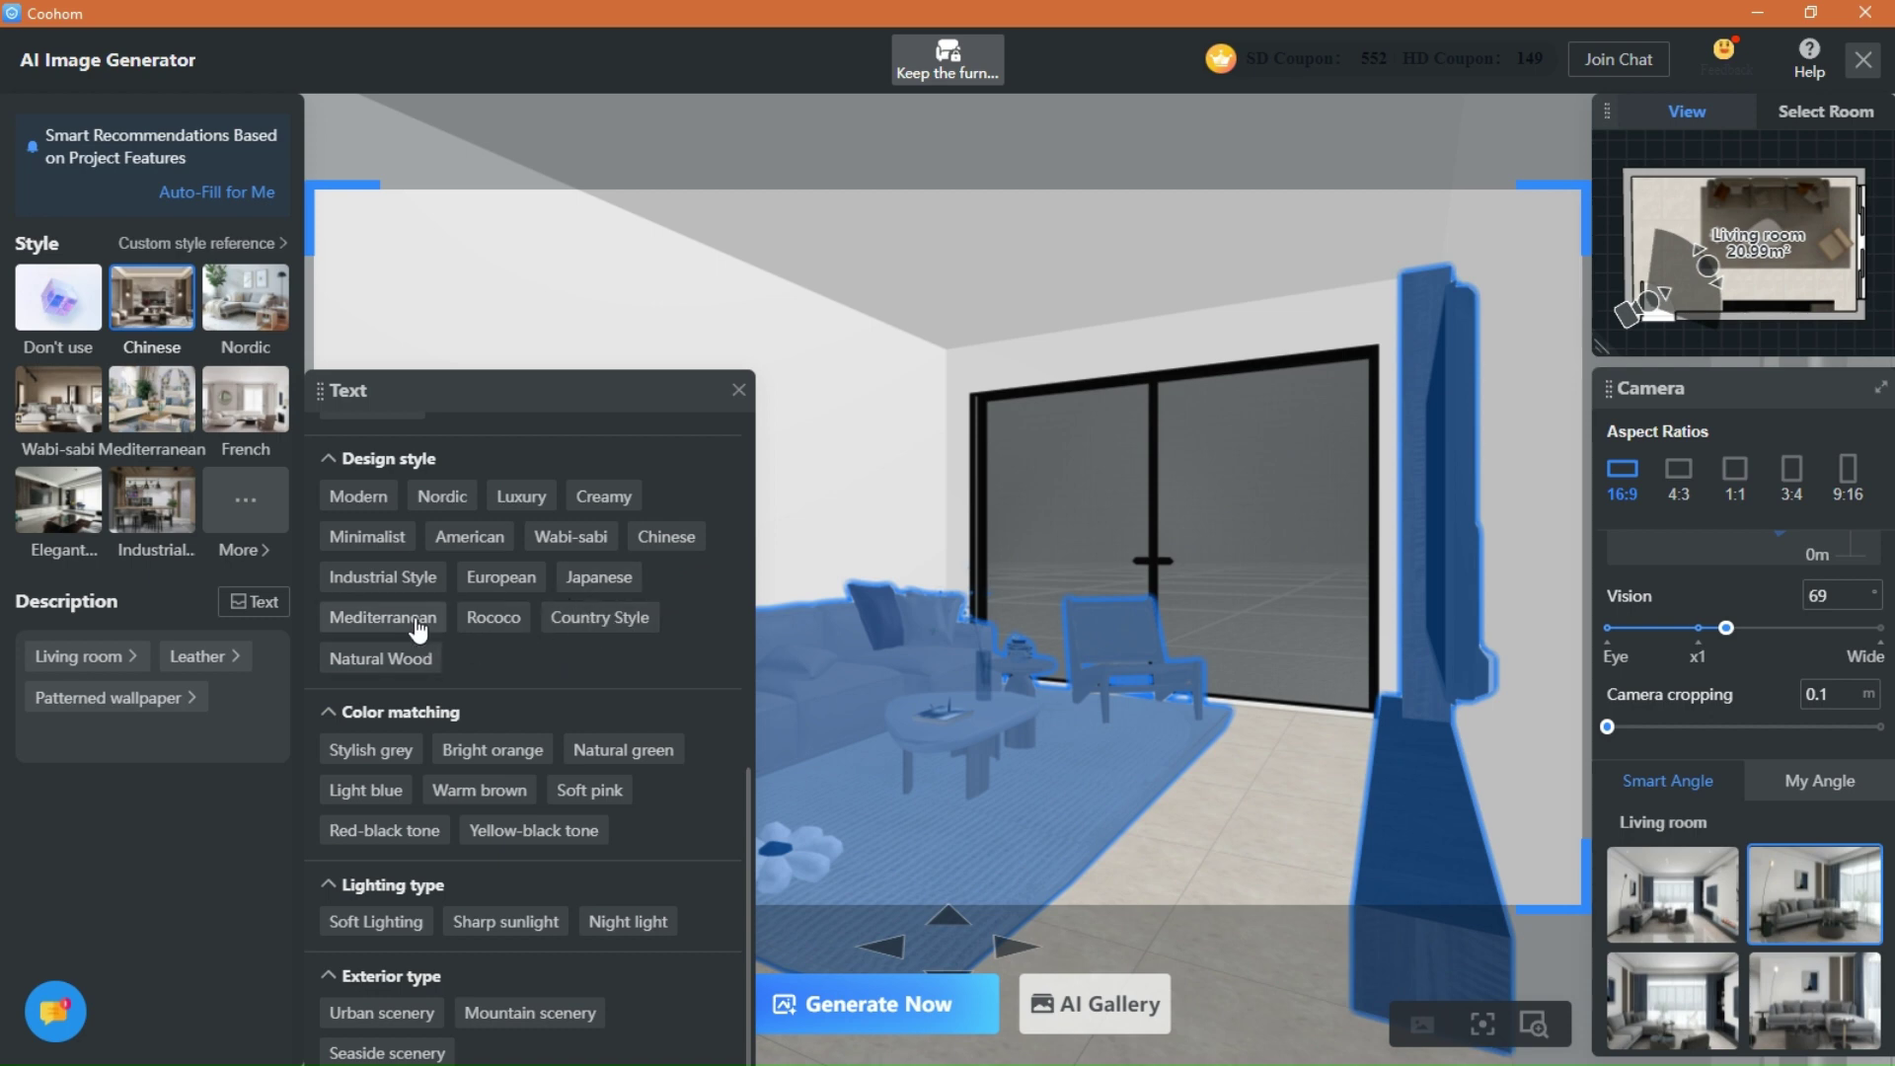
left_click(520, 496)
scroll(501, 702, "down", 1)
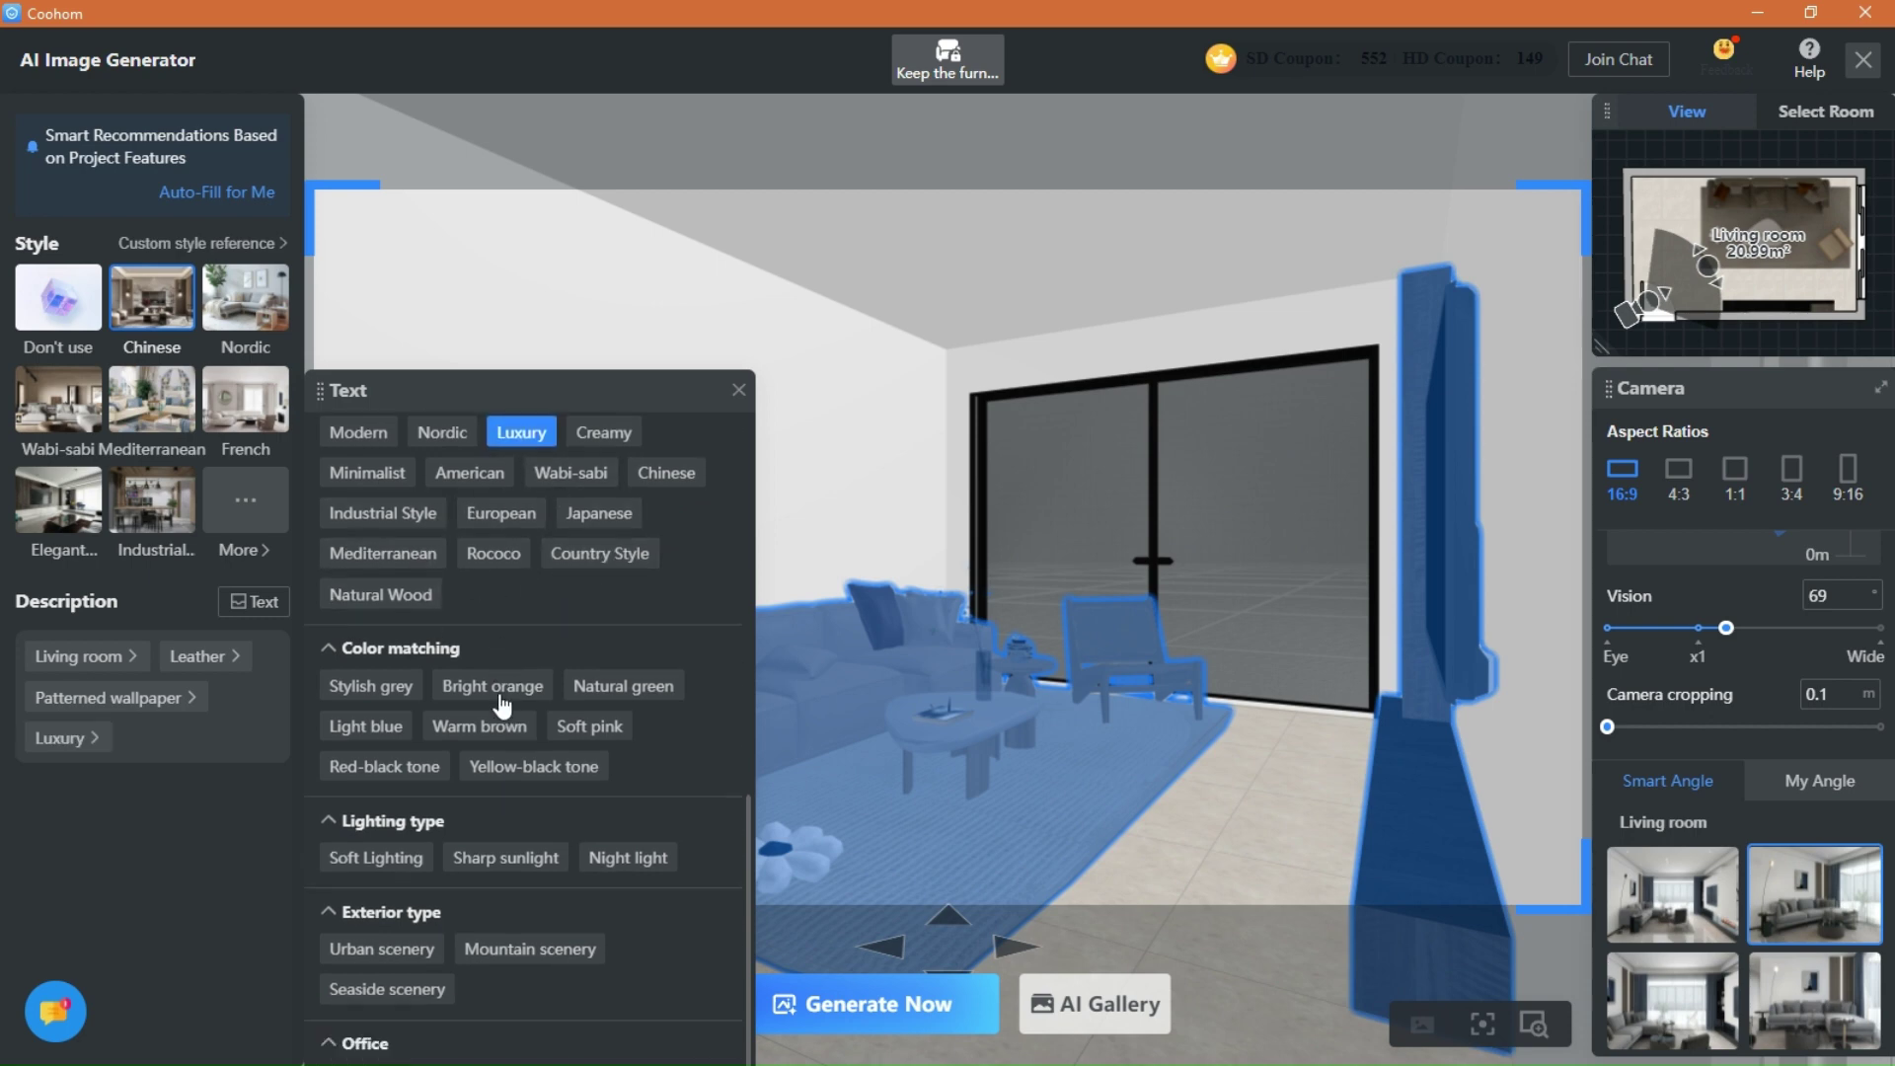
scroll(501, 703, "down", 1)
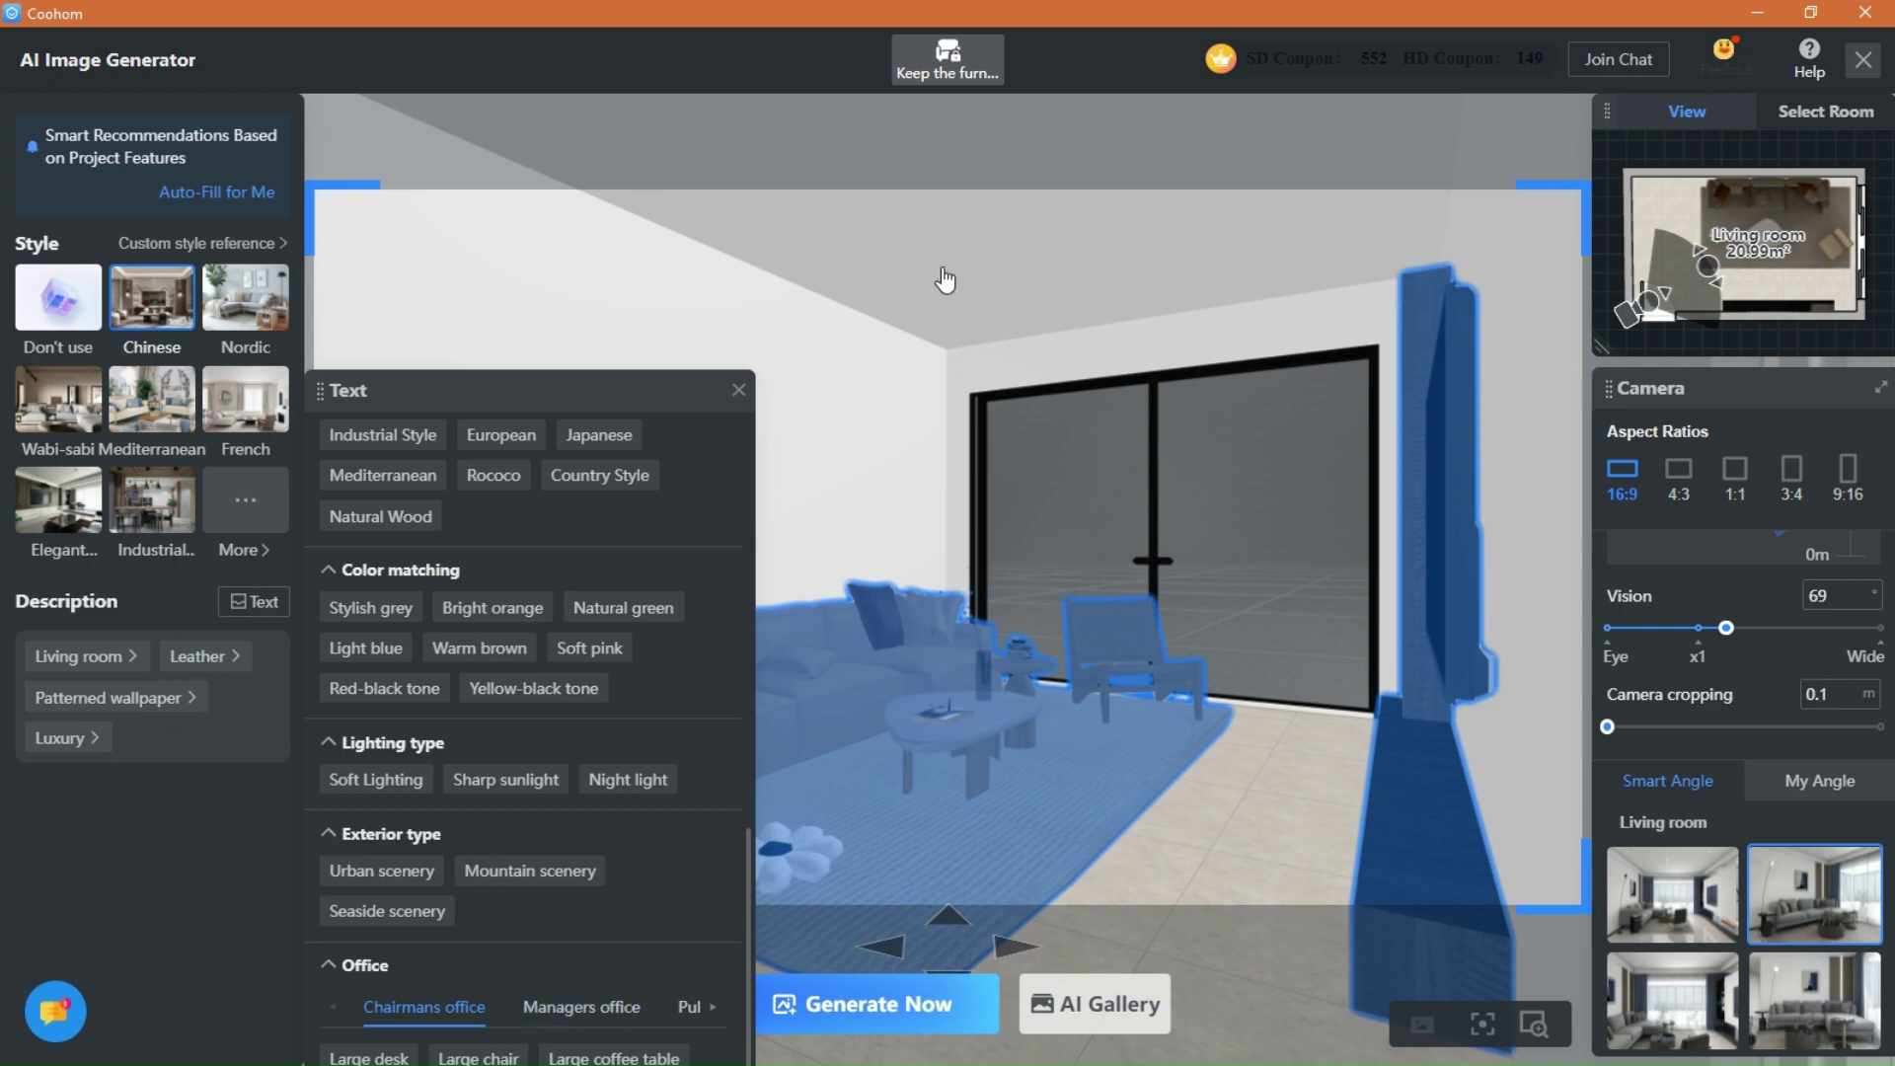
left_click(737, 392)
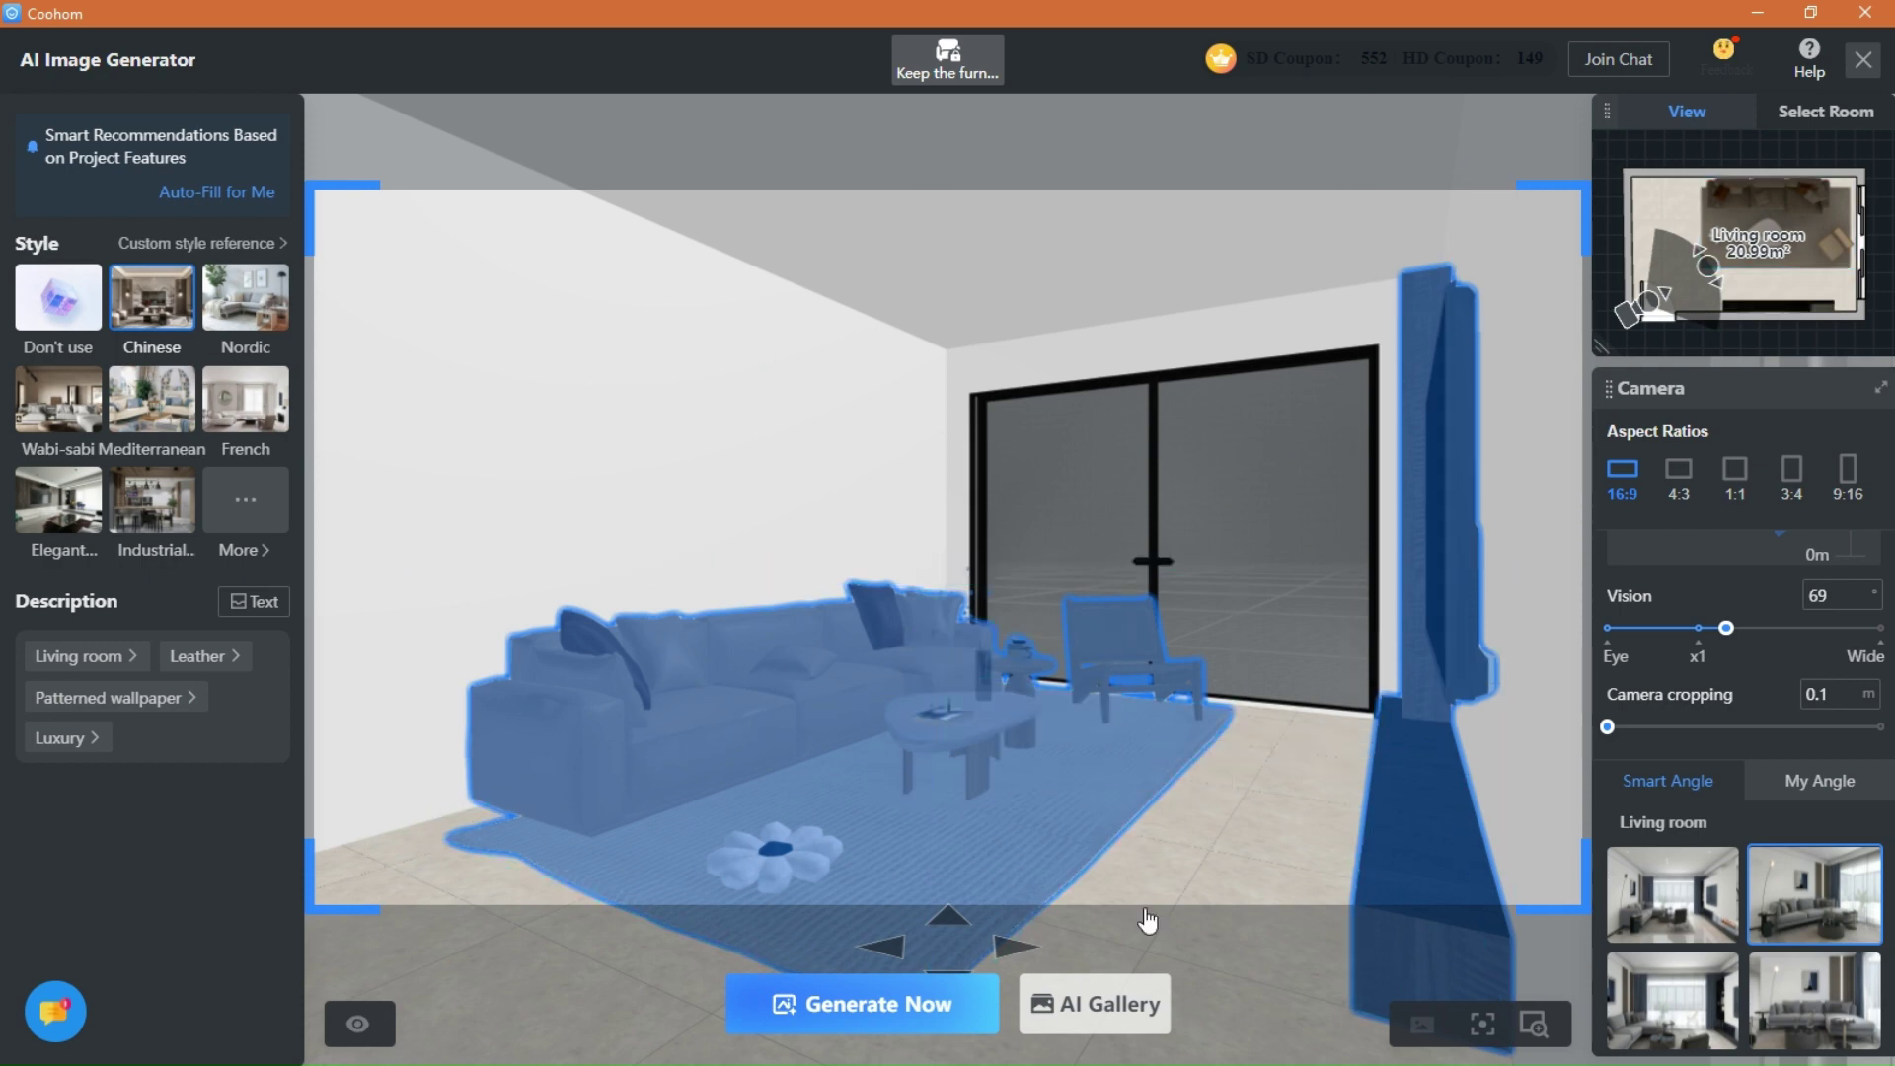
left_click(878, 1006)
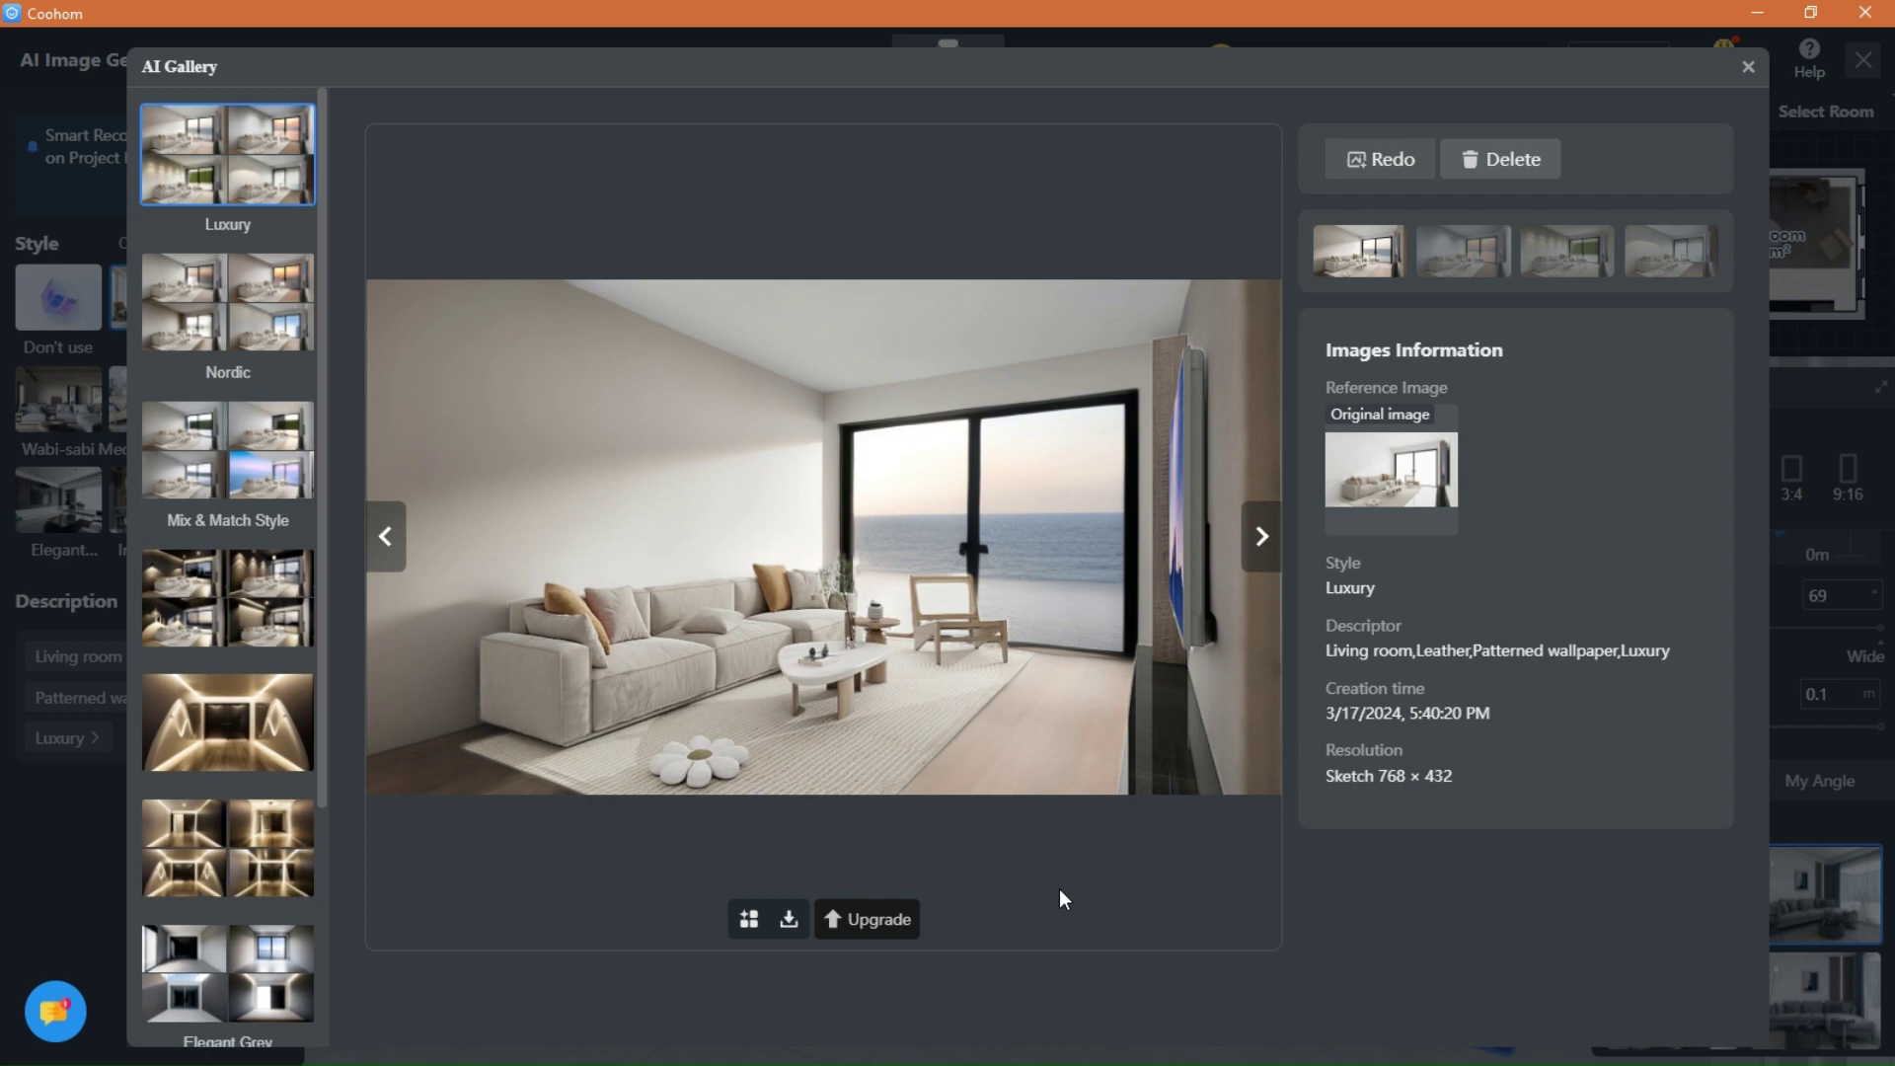
Review each generated Luxury living room image, comparing walls, lighting and window views, and close the gallery.
left_click(1262, 536)
left_click(1262, 536)
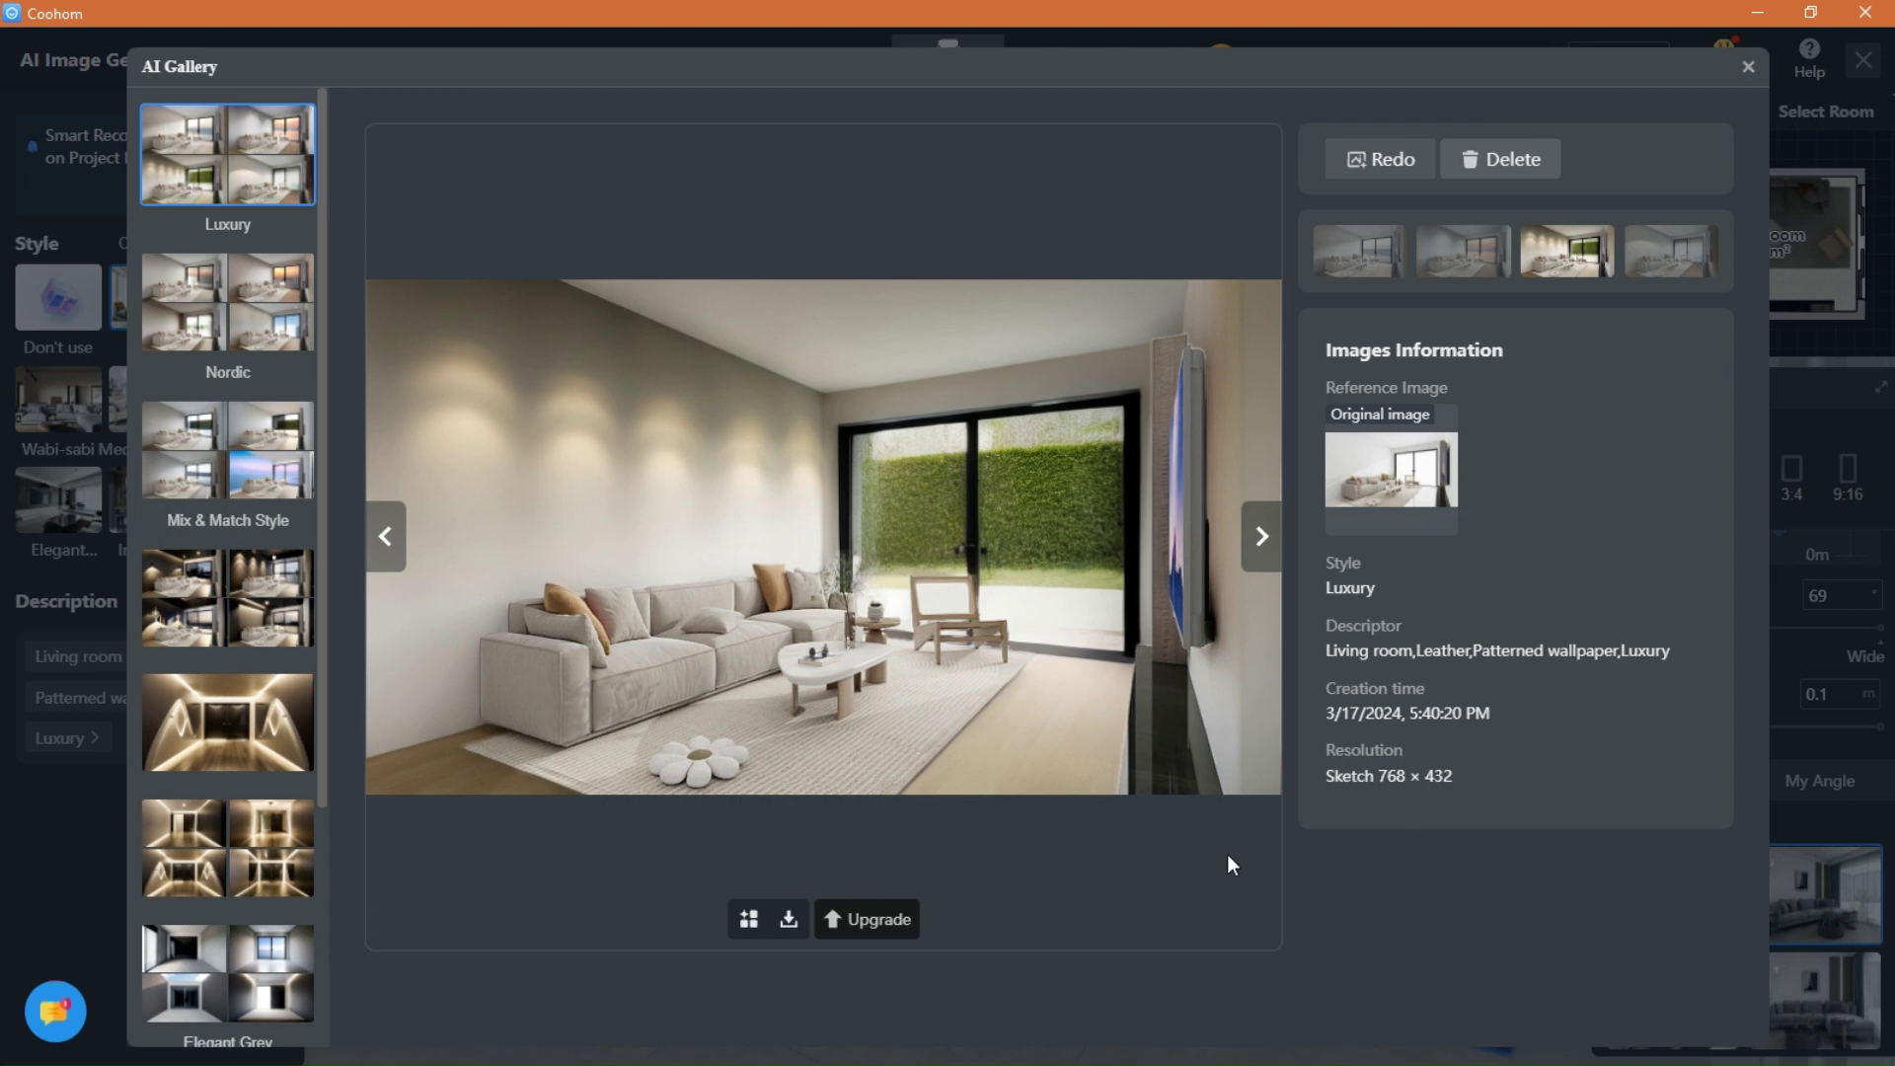
left_click(1264, 554)
left_click(1264, 538)
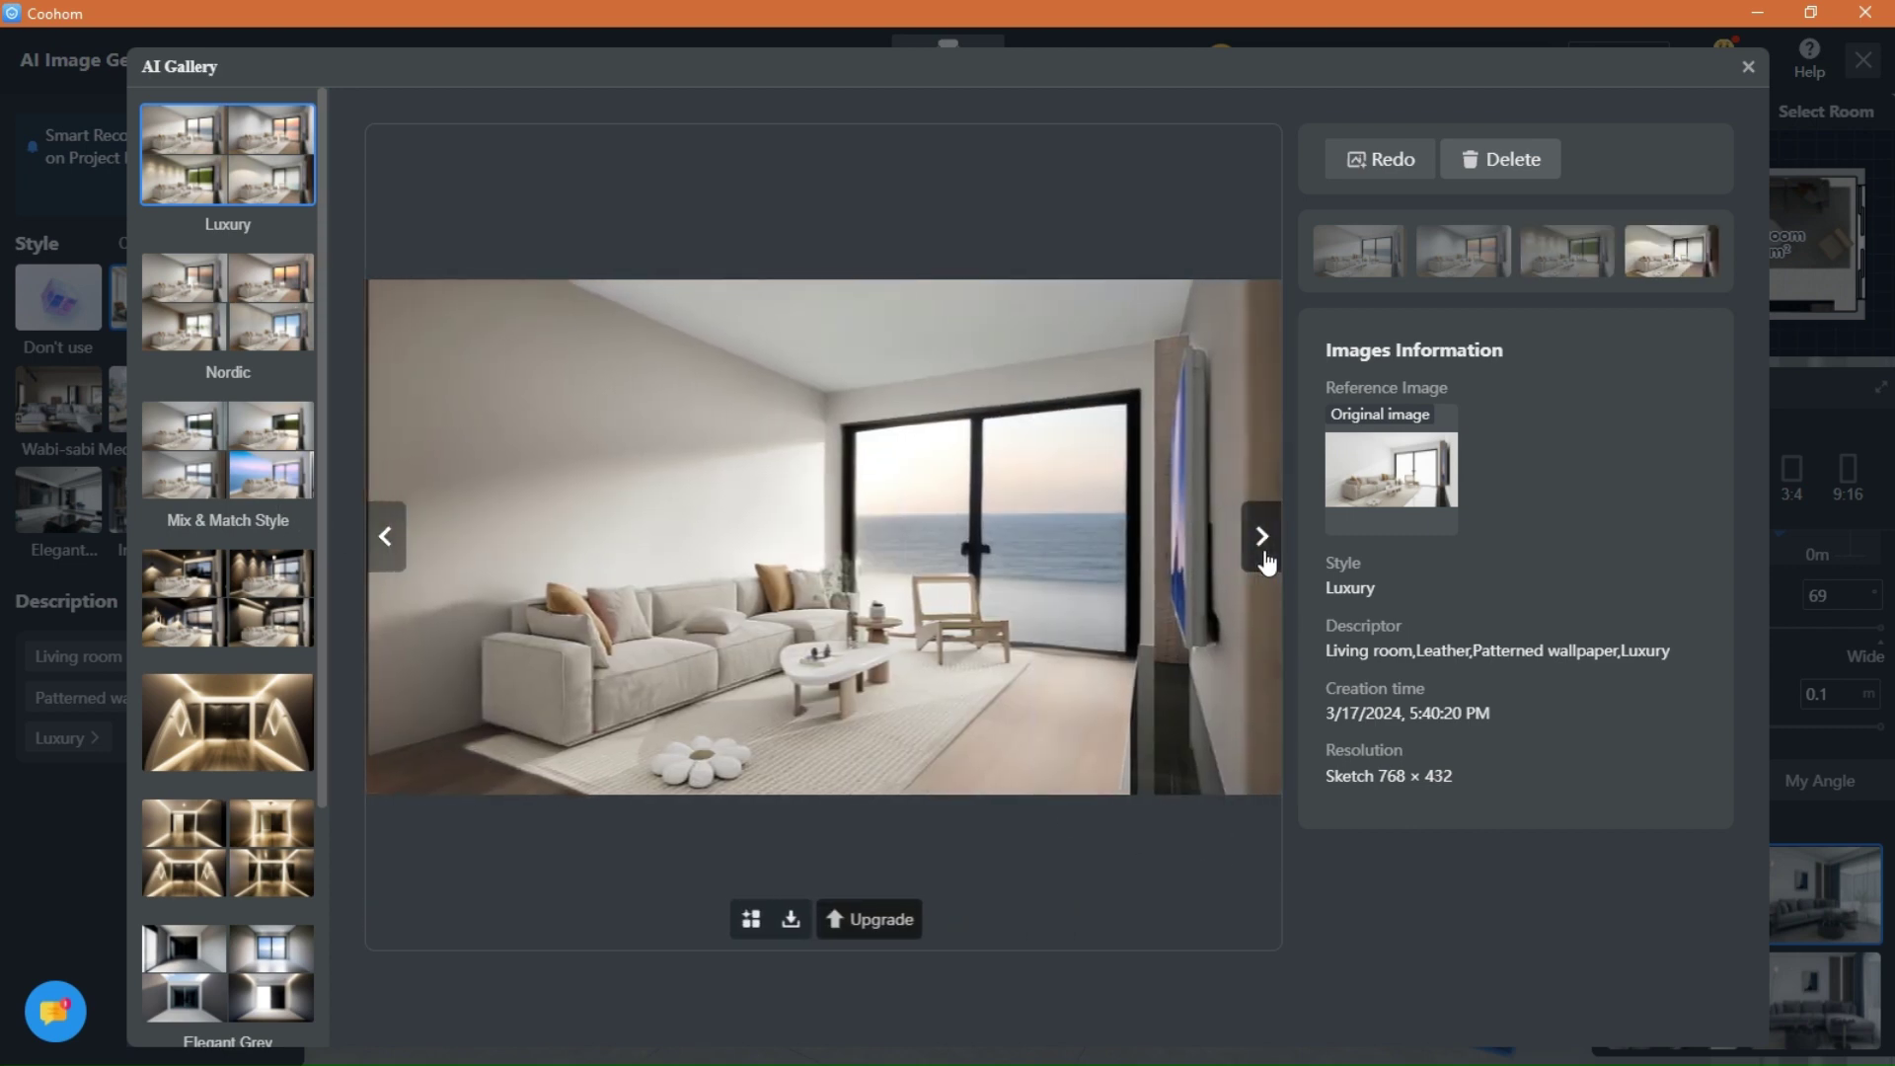
left_click(1263, 541)
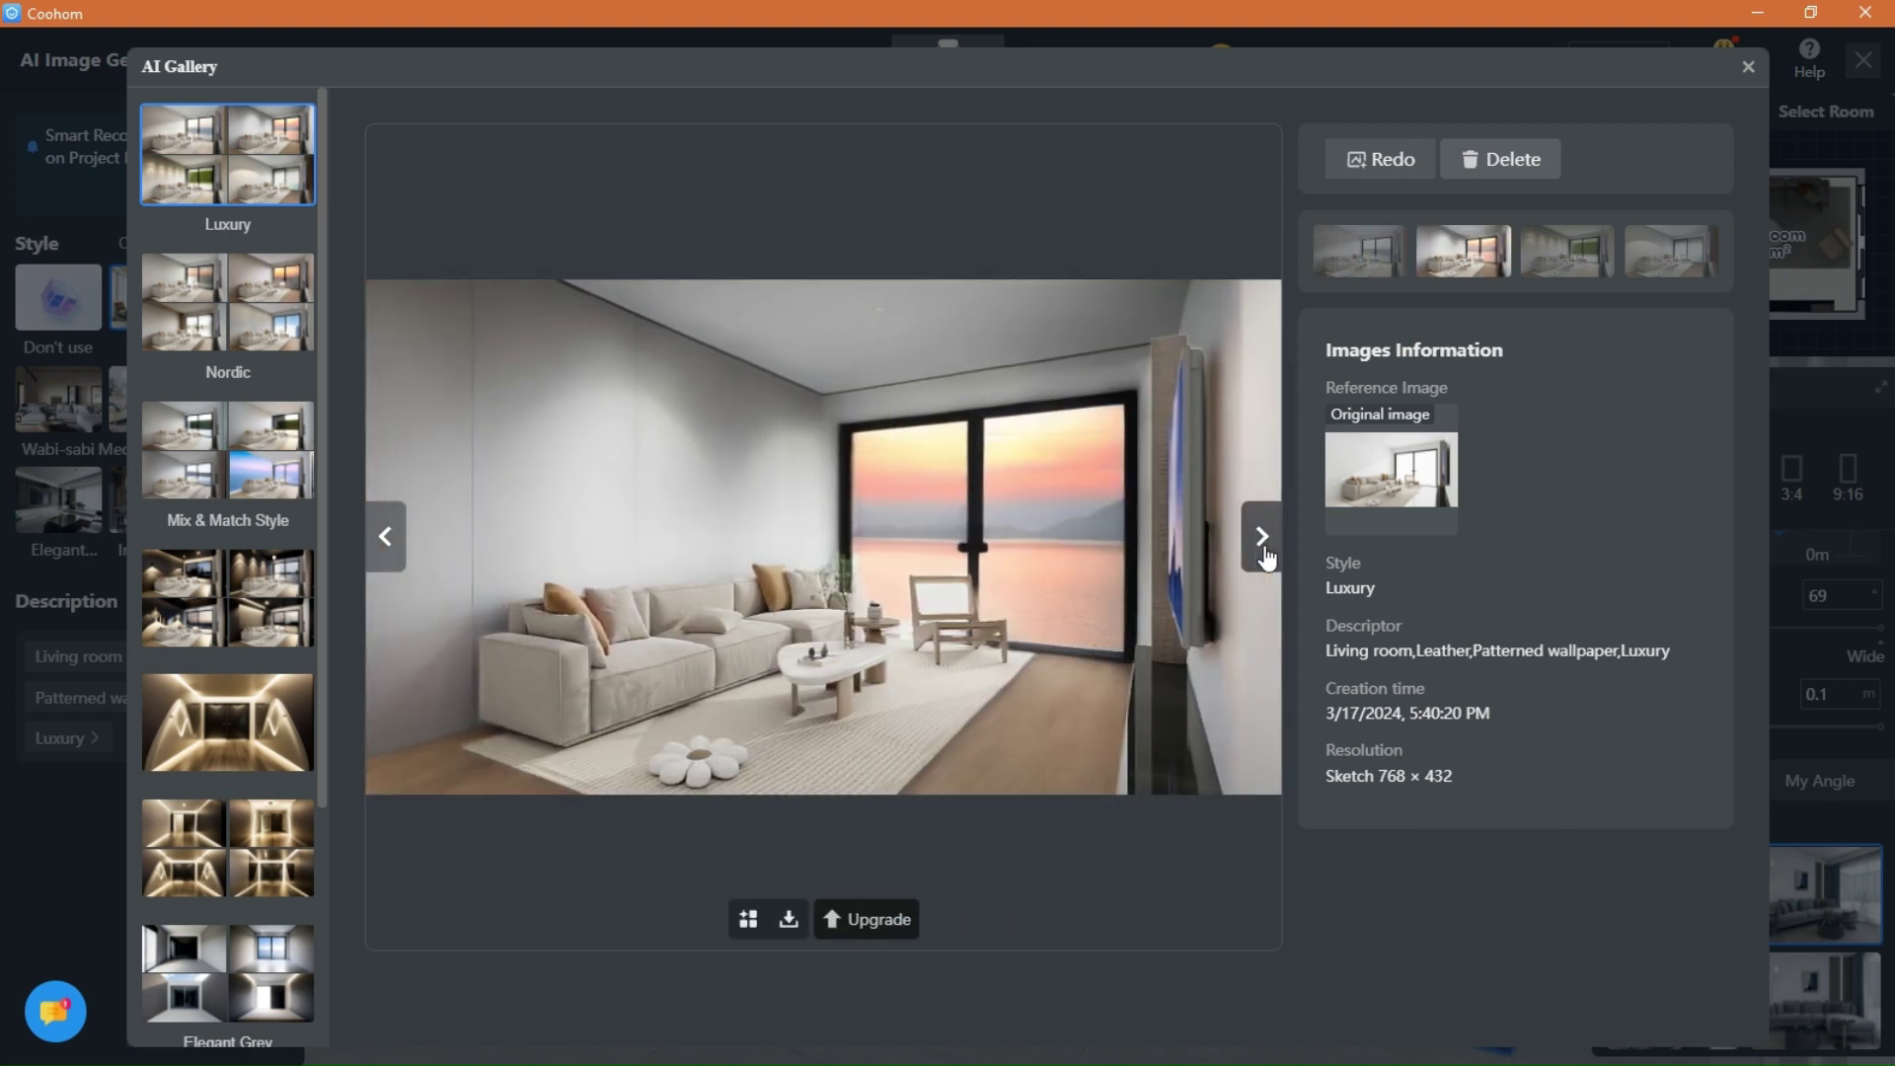
left_click(1261, 554)
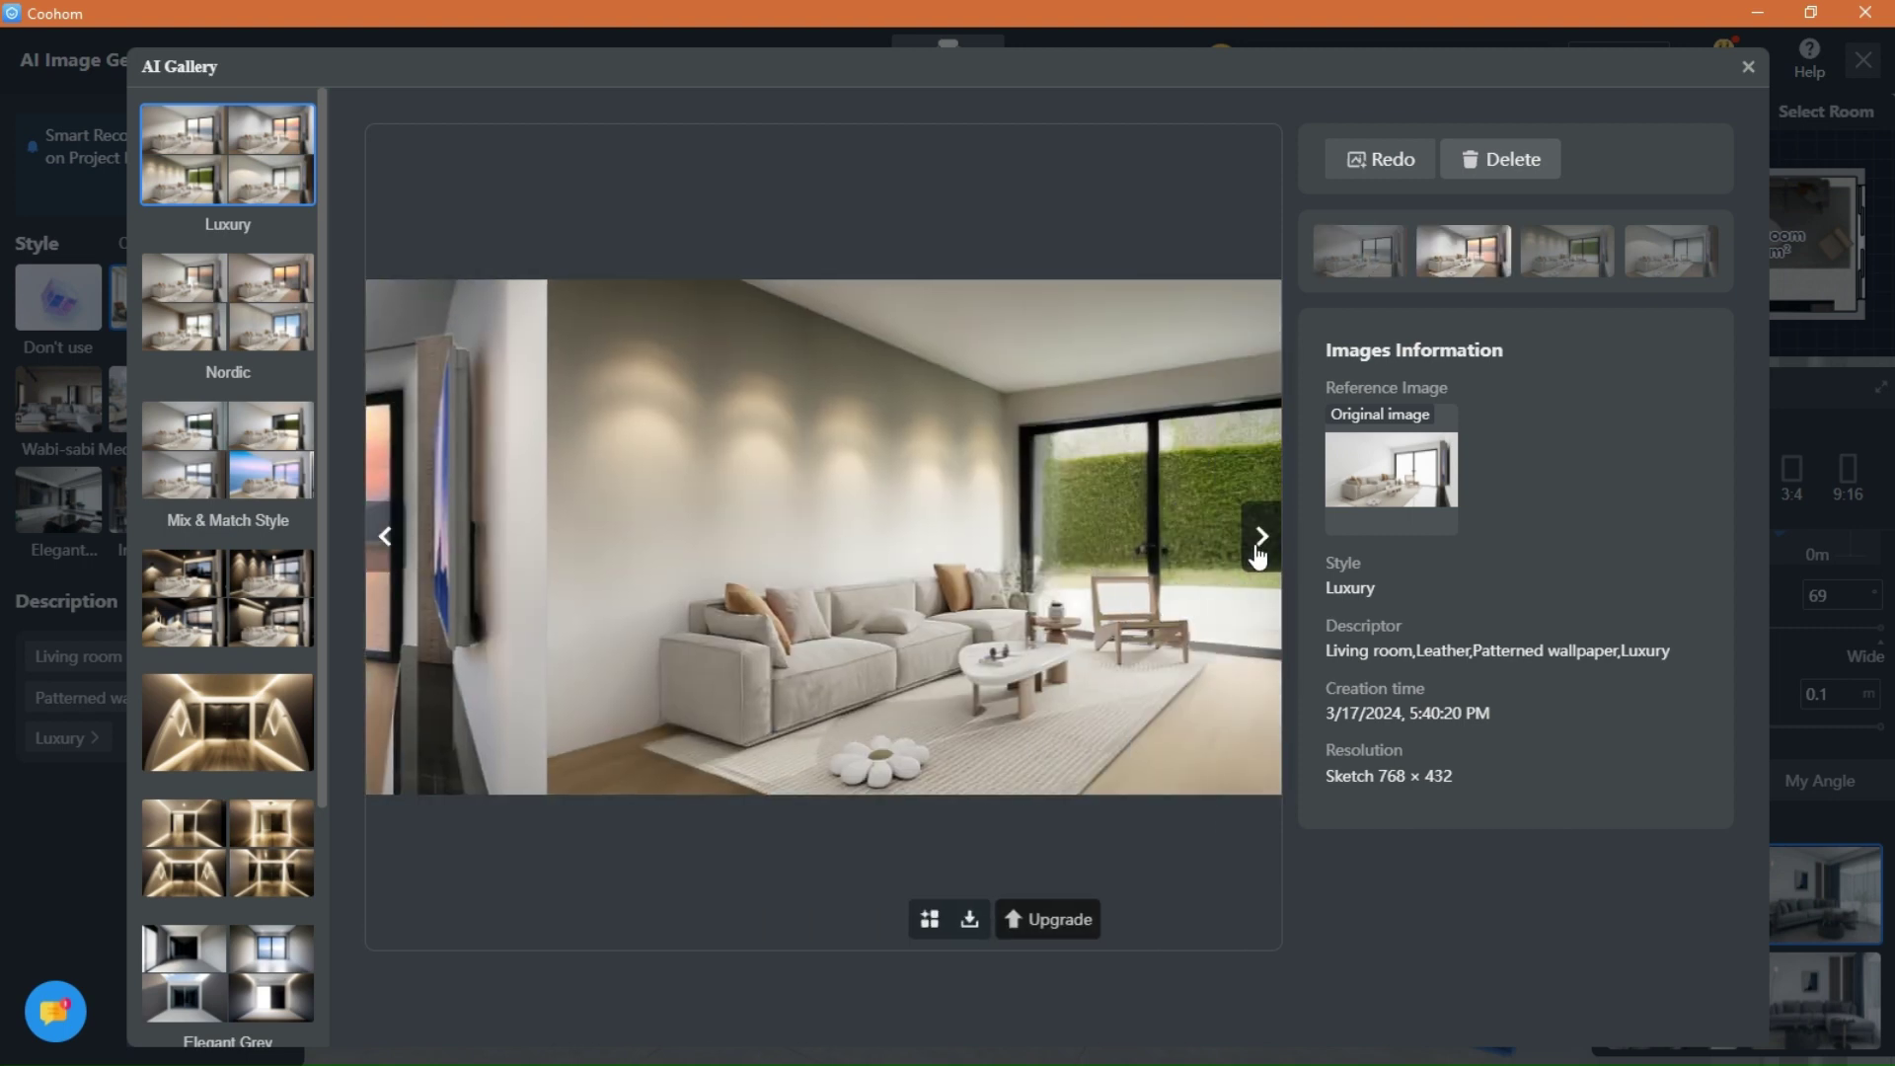
left_click(1258, 556)
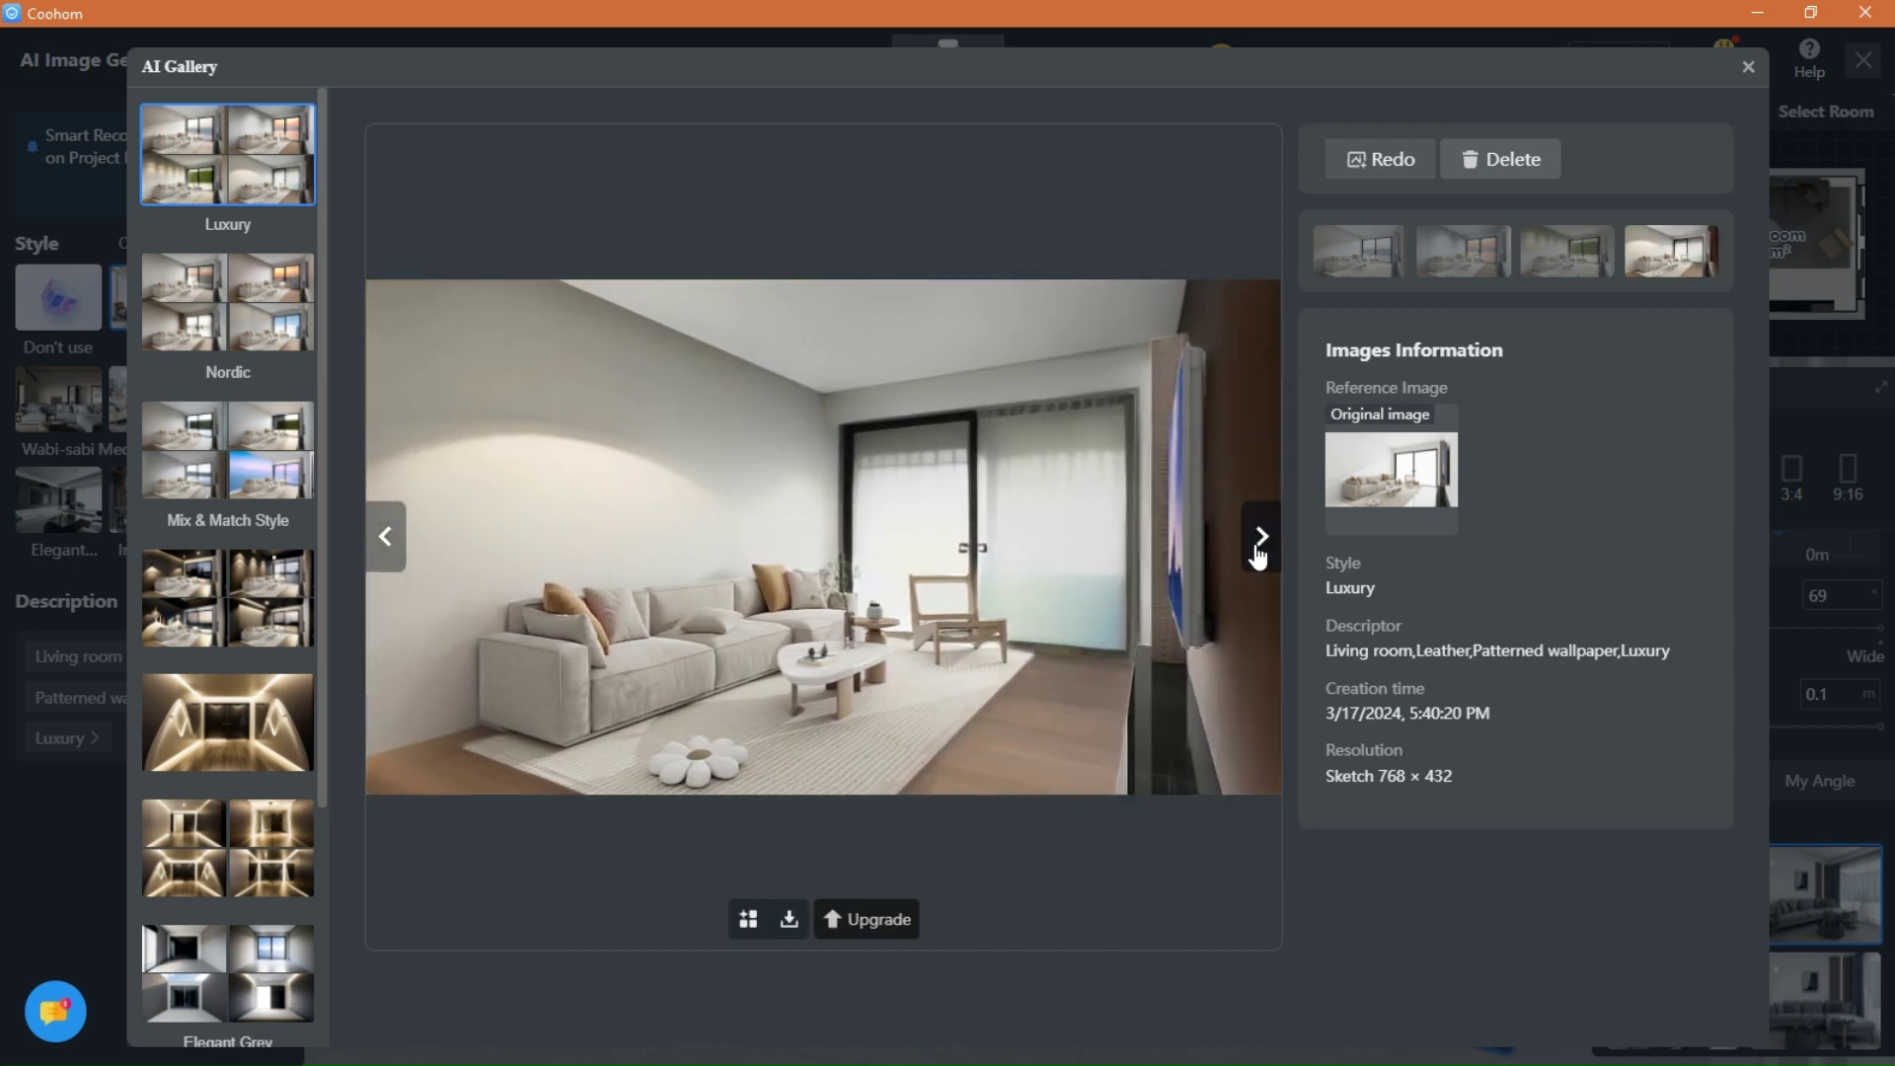
left_click(1259, 549)
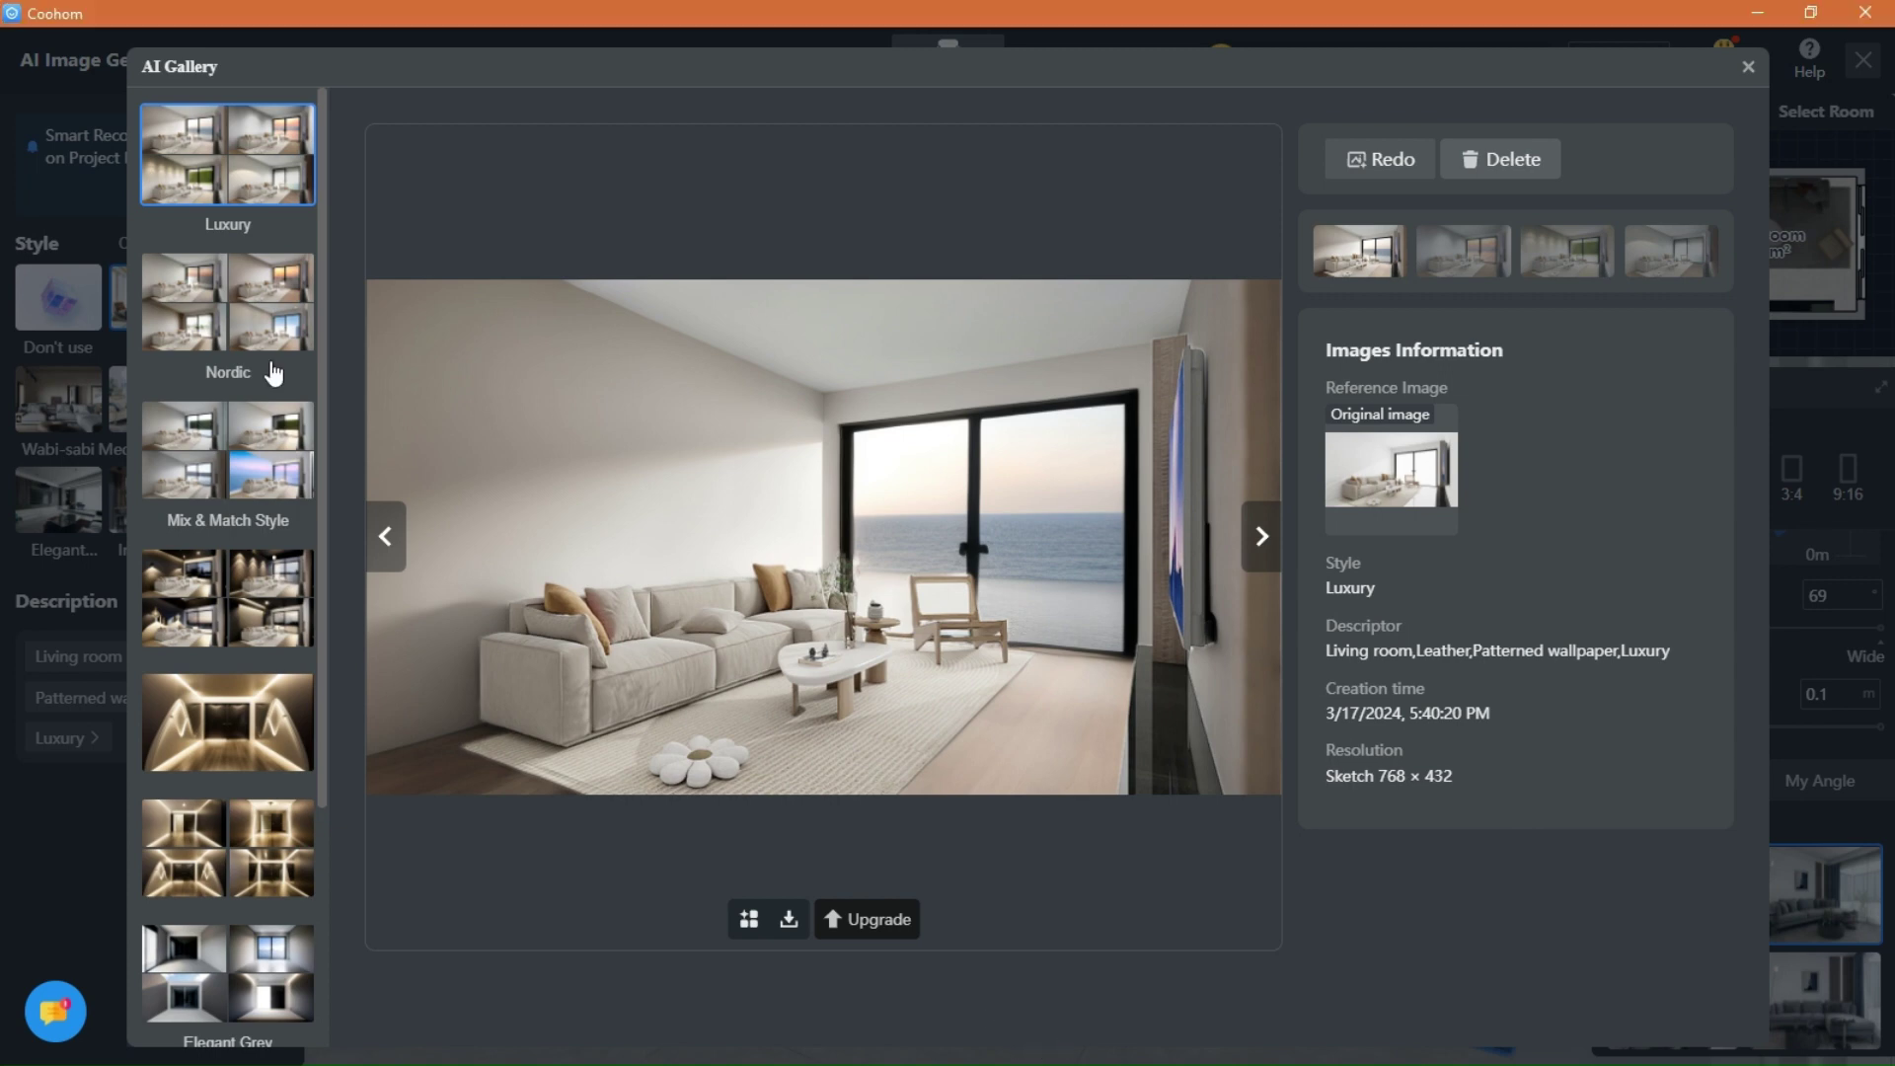
left_click(1745, 69)
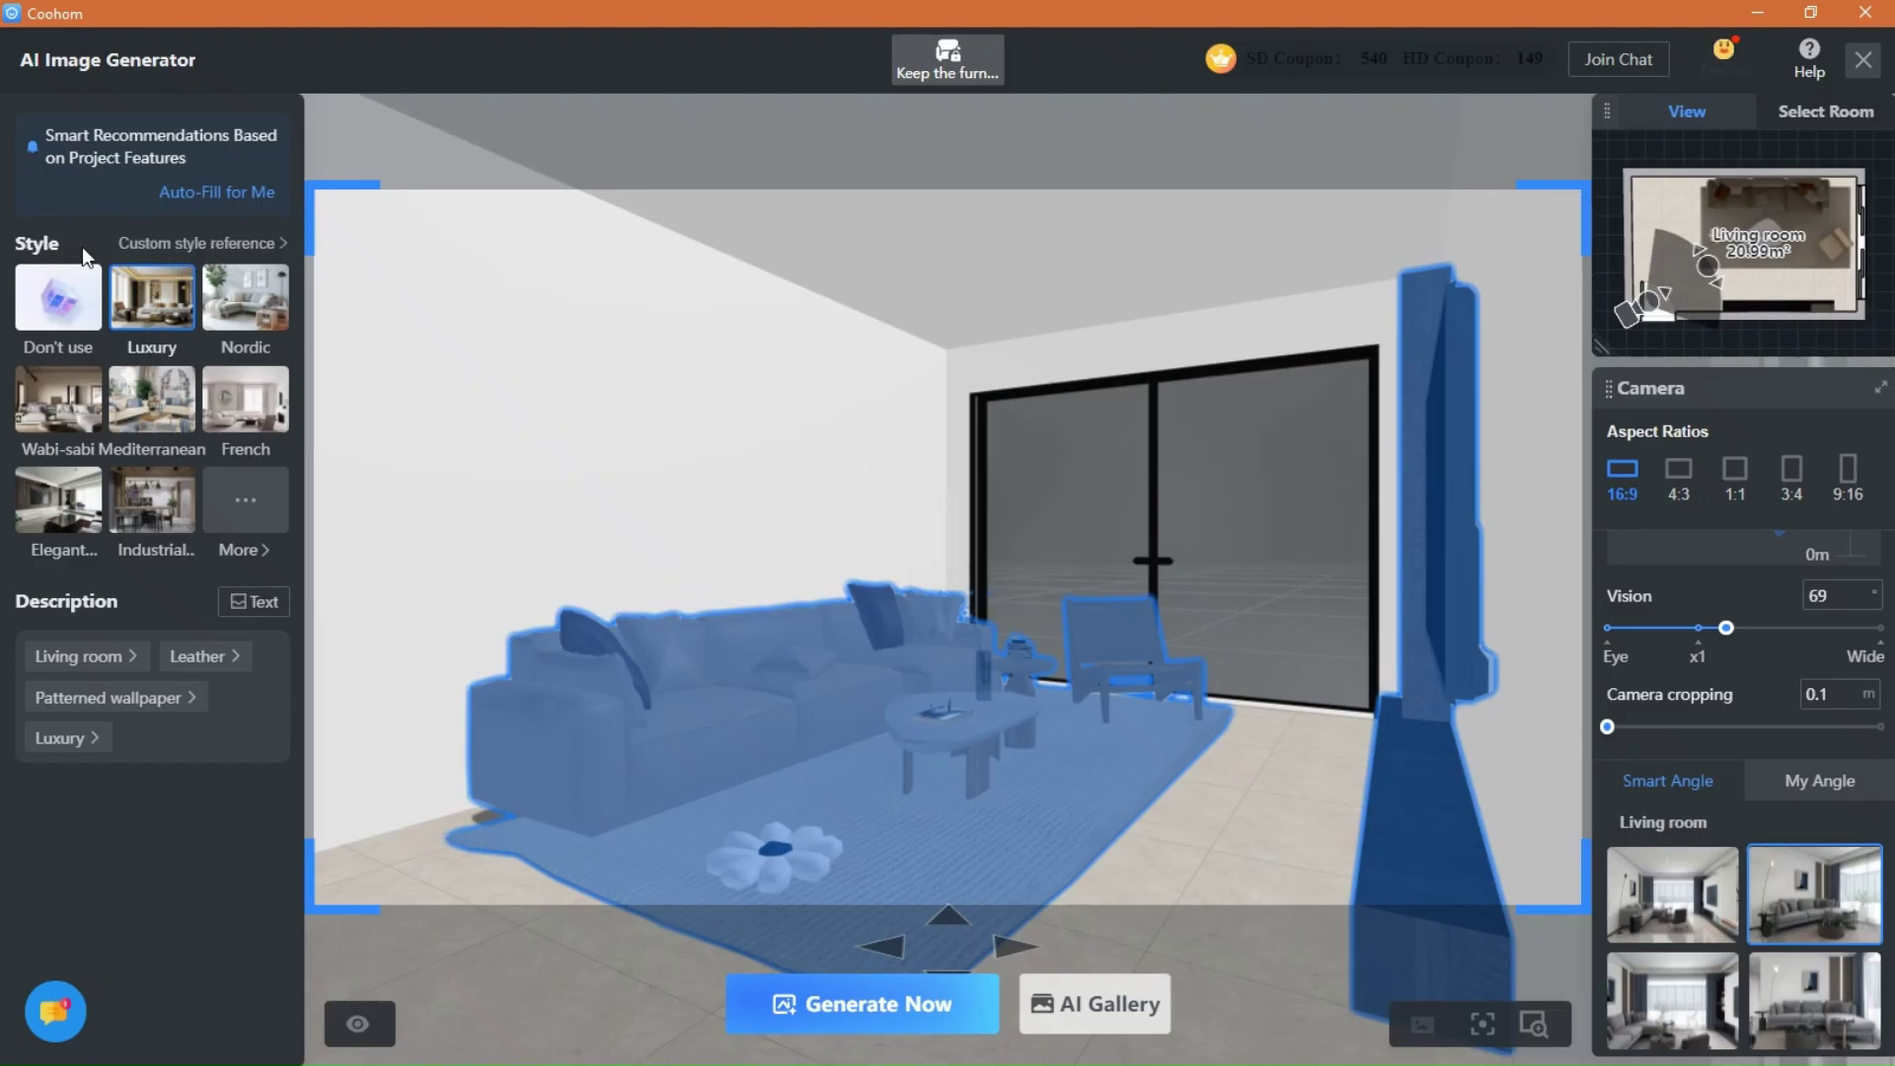
Upload the dark kitchen image with the crystal island as custom style reference, and apply the close-up smart angle facing the sliding doors.
left_click(245, 244)
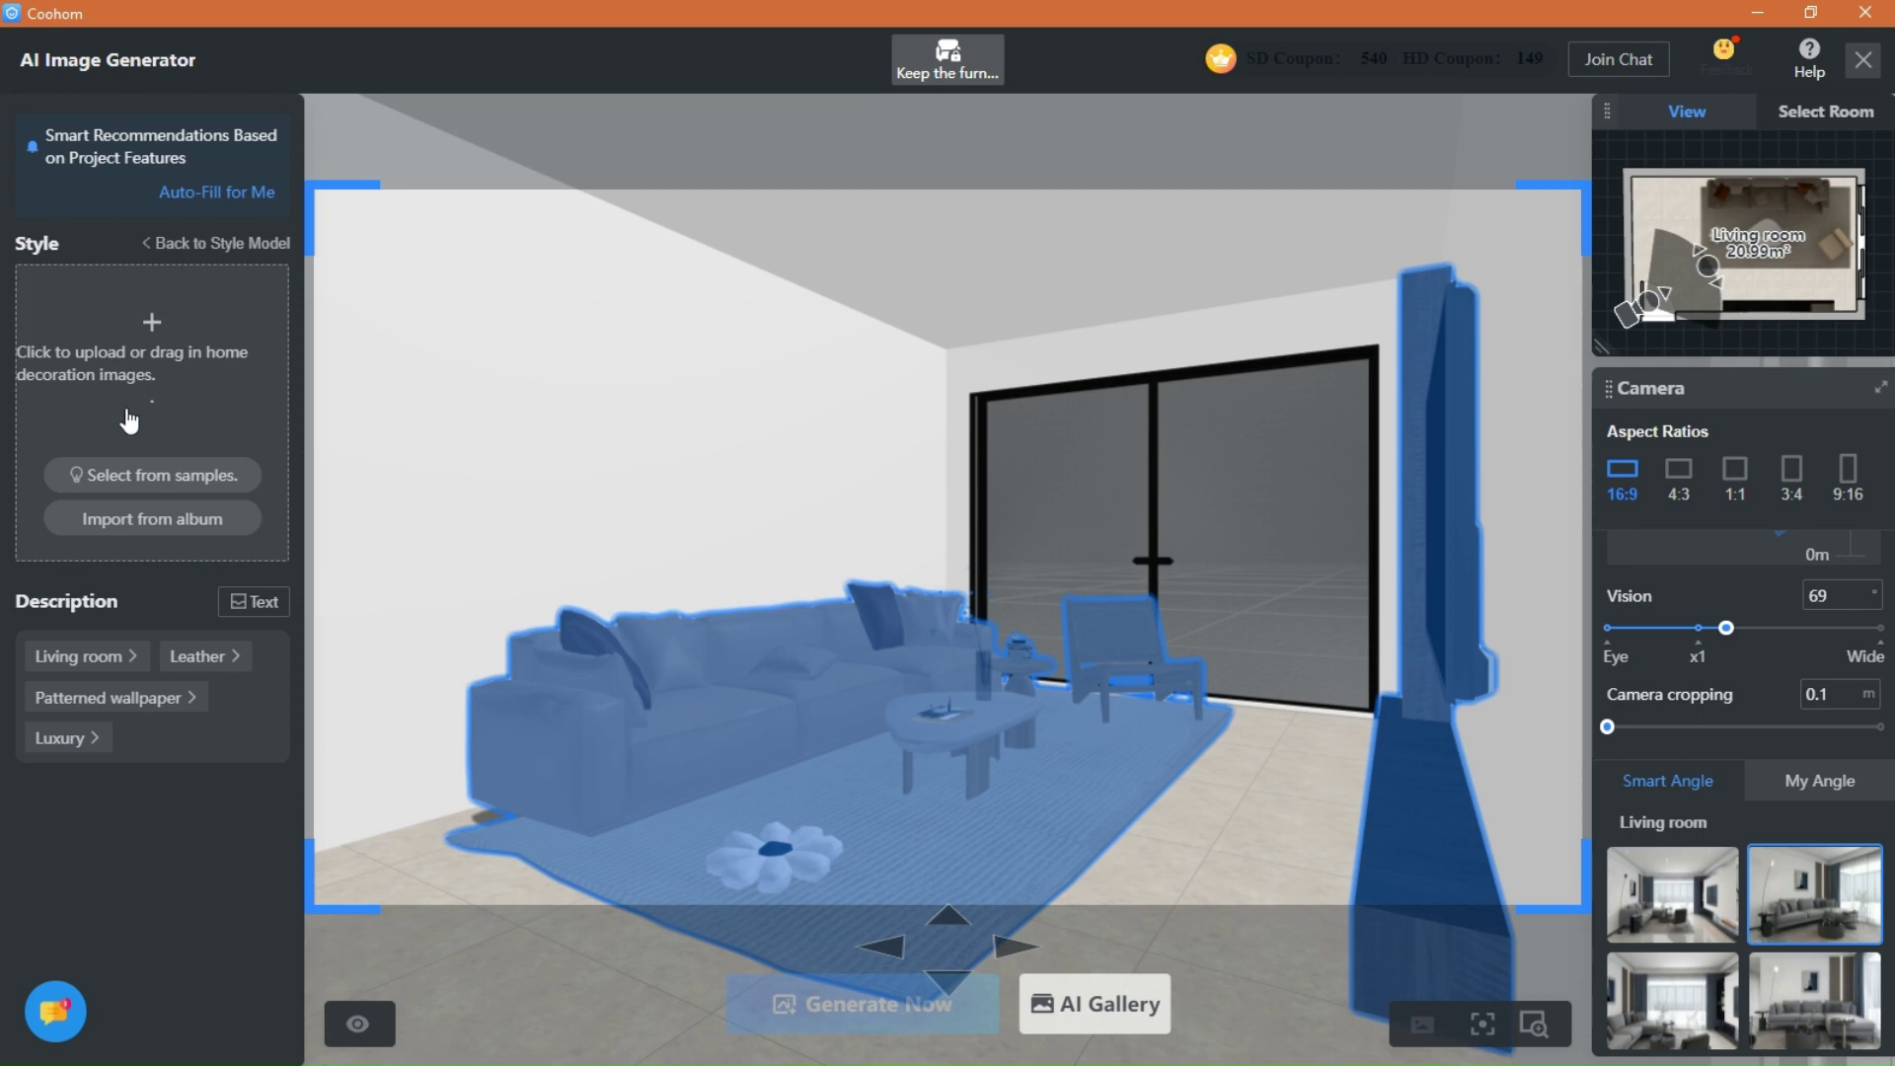
left_click(153, 325)
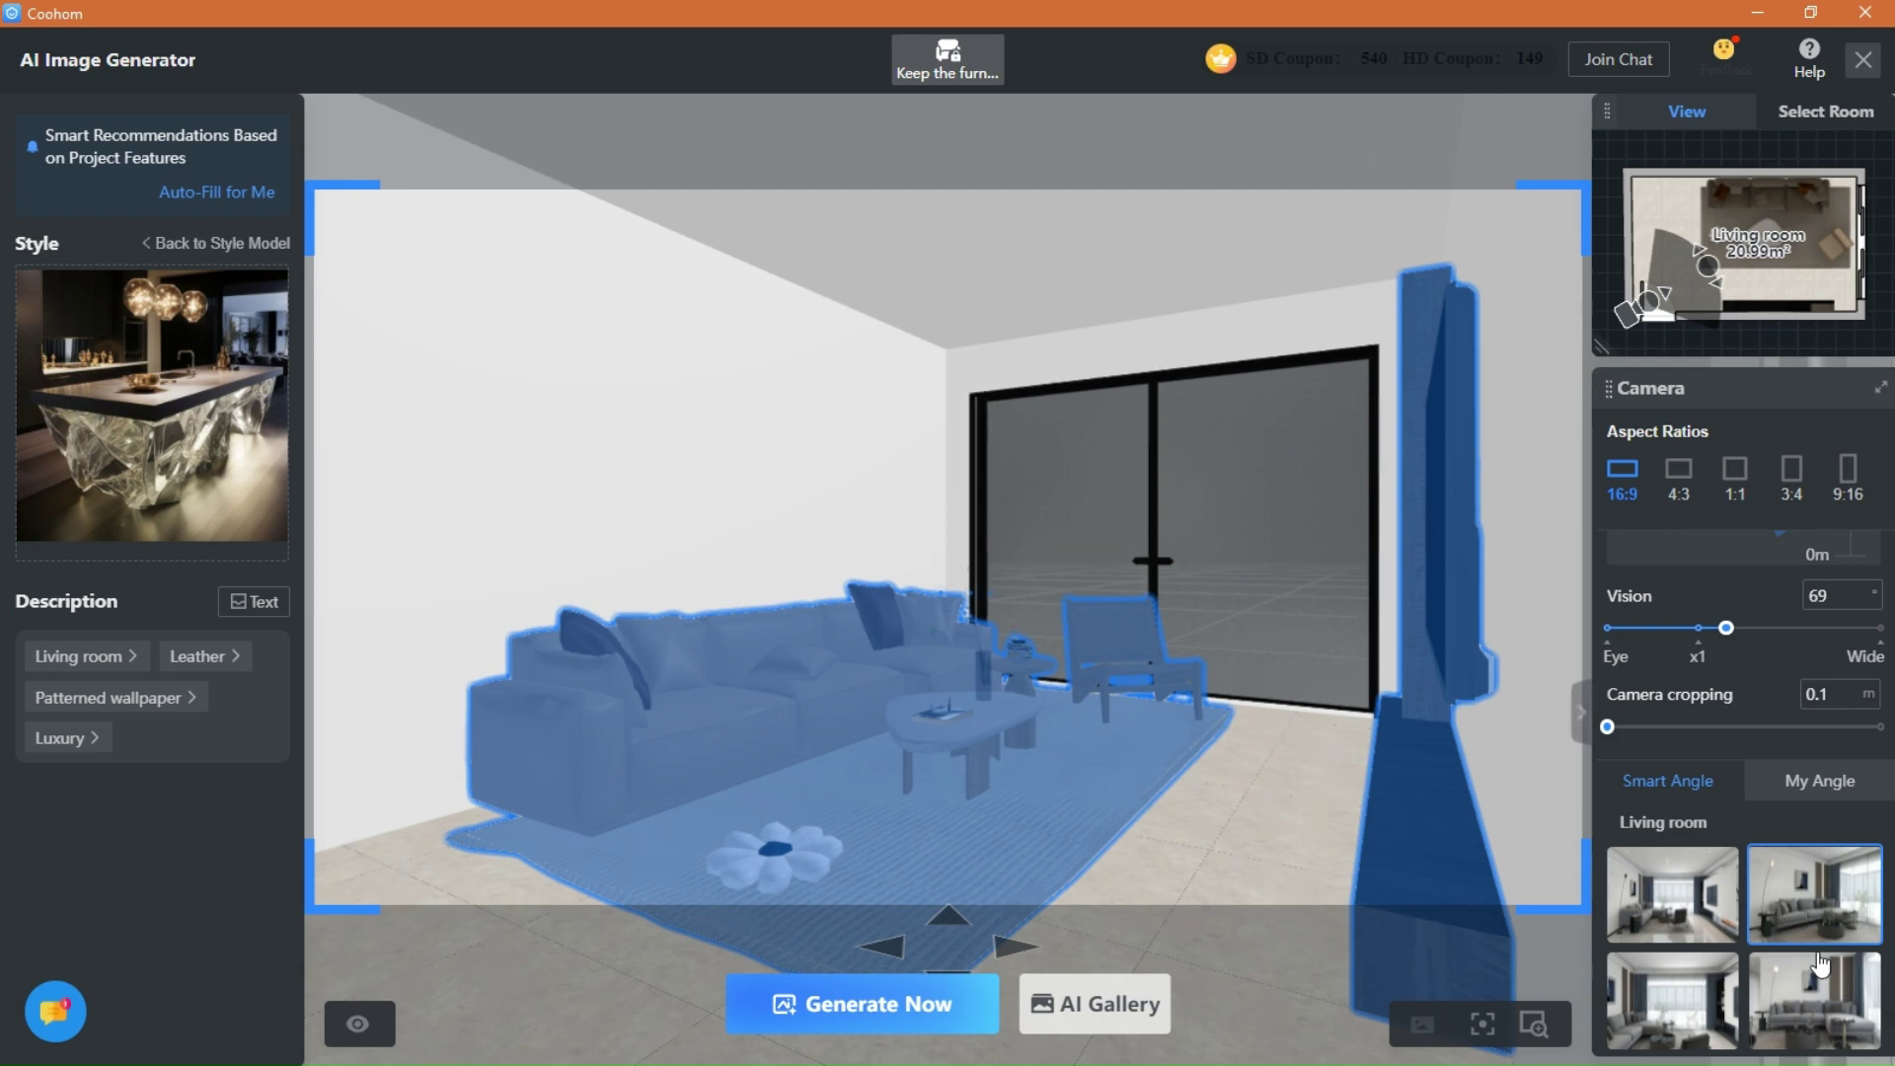
left_click(1760, 998)
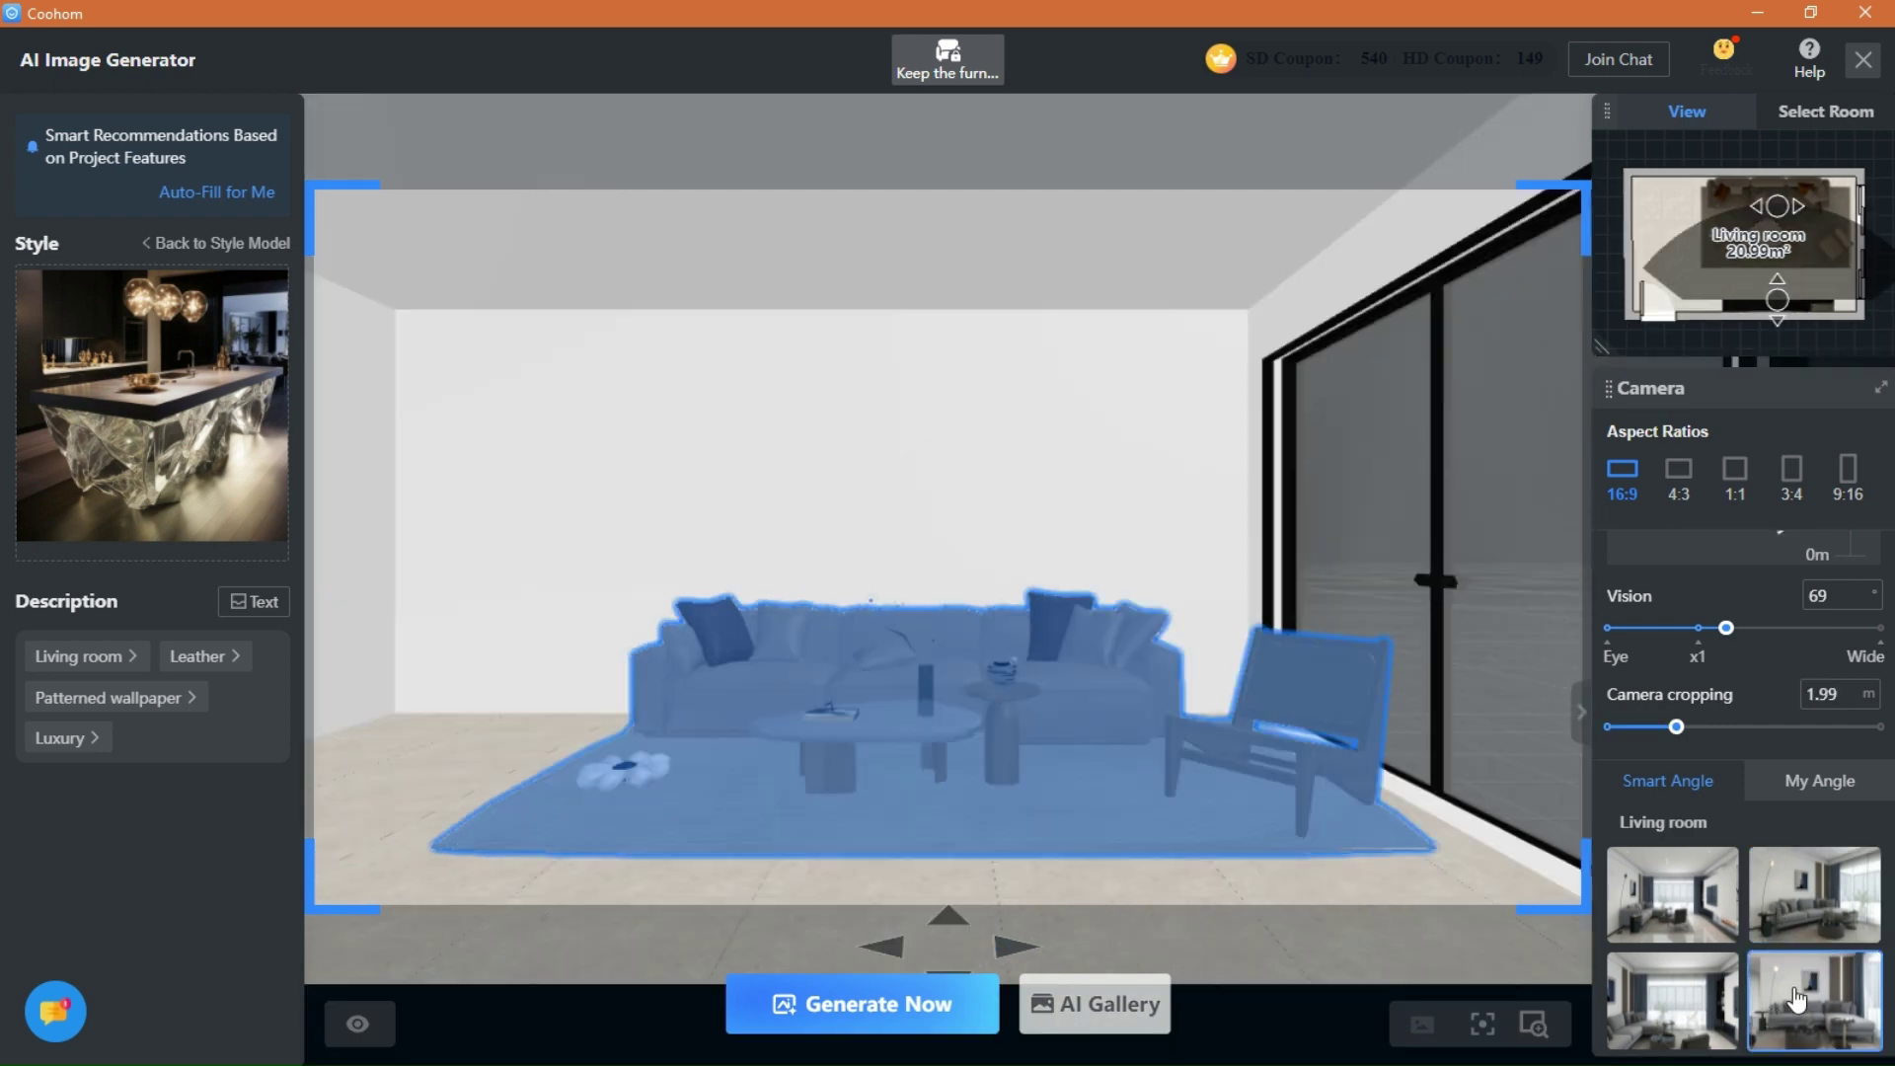
left_click(1697, 982)
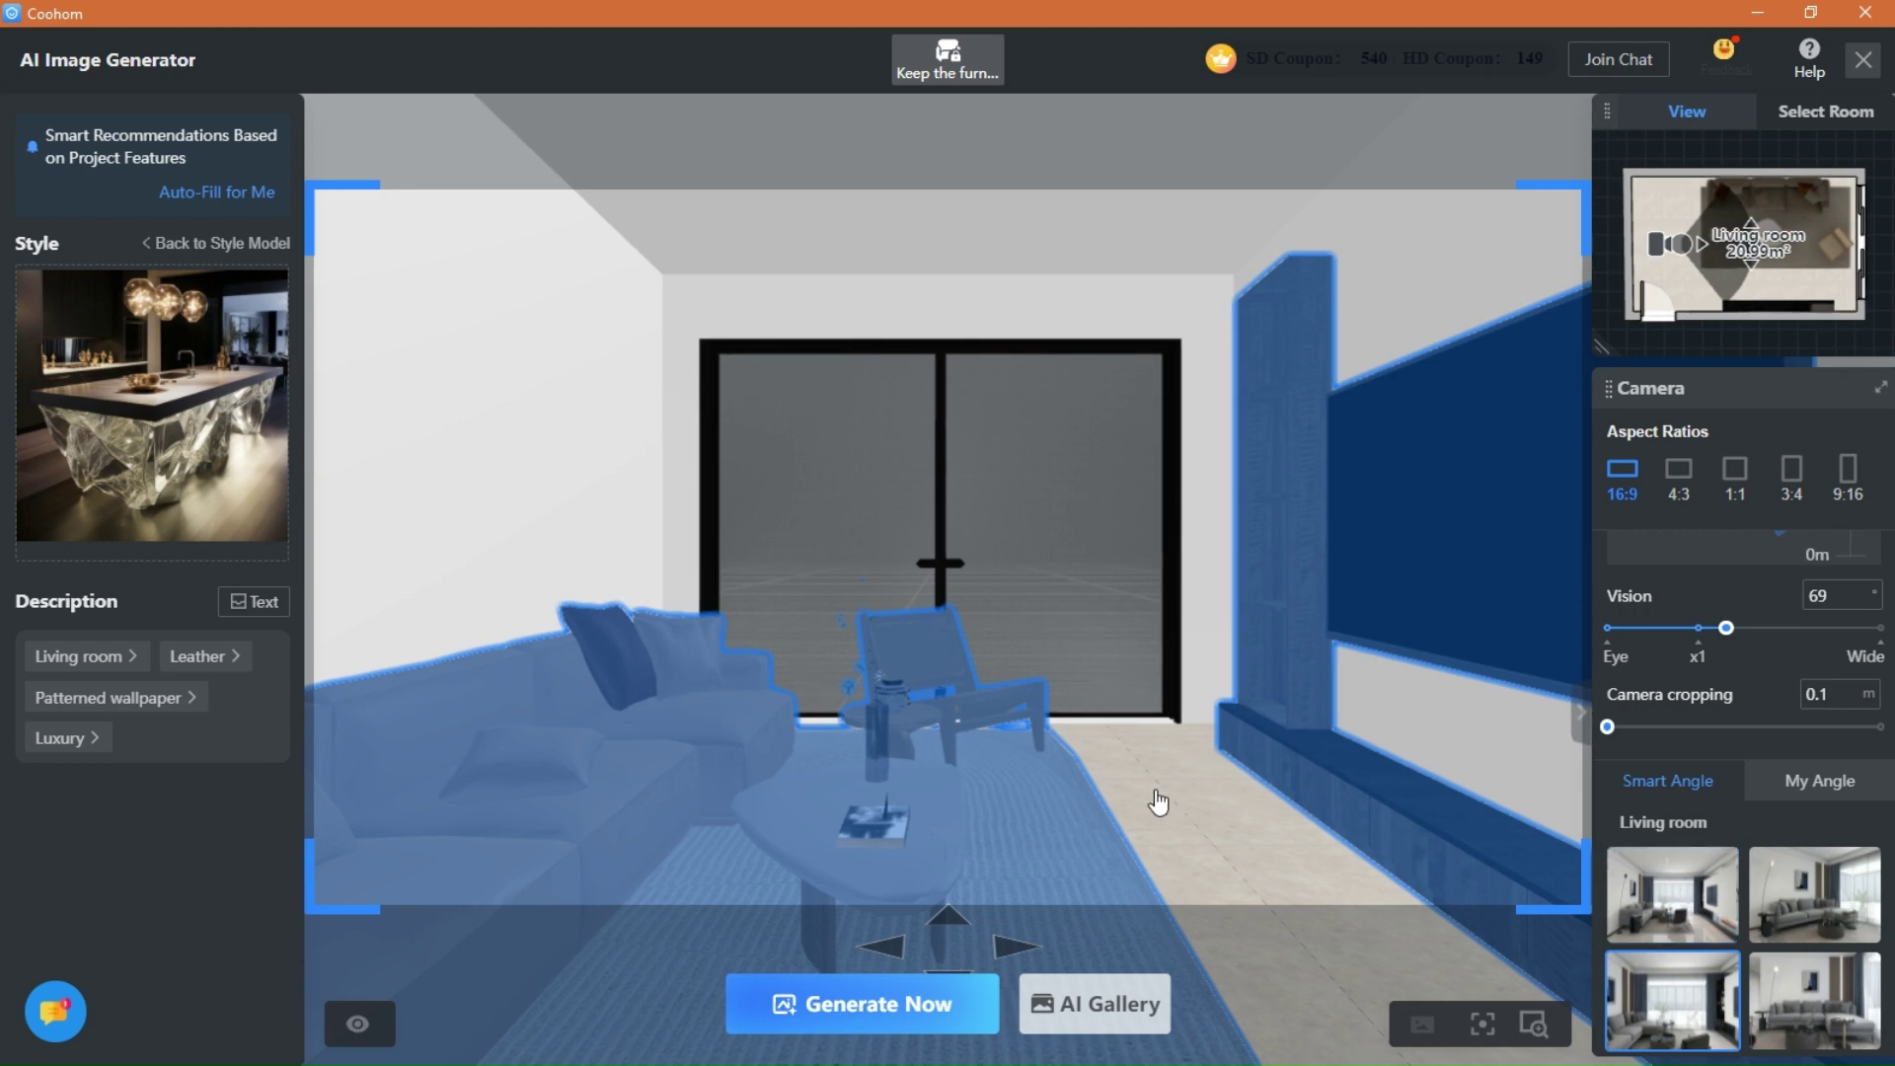
Move the camera back to frame the sofa and TV wall, set its vision to 94, and generate the images with the custom reference.
scroll(1159, 794, "down", 1)
scroll(1168, 797, "down", 1)
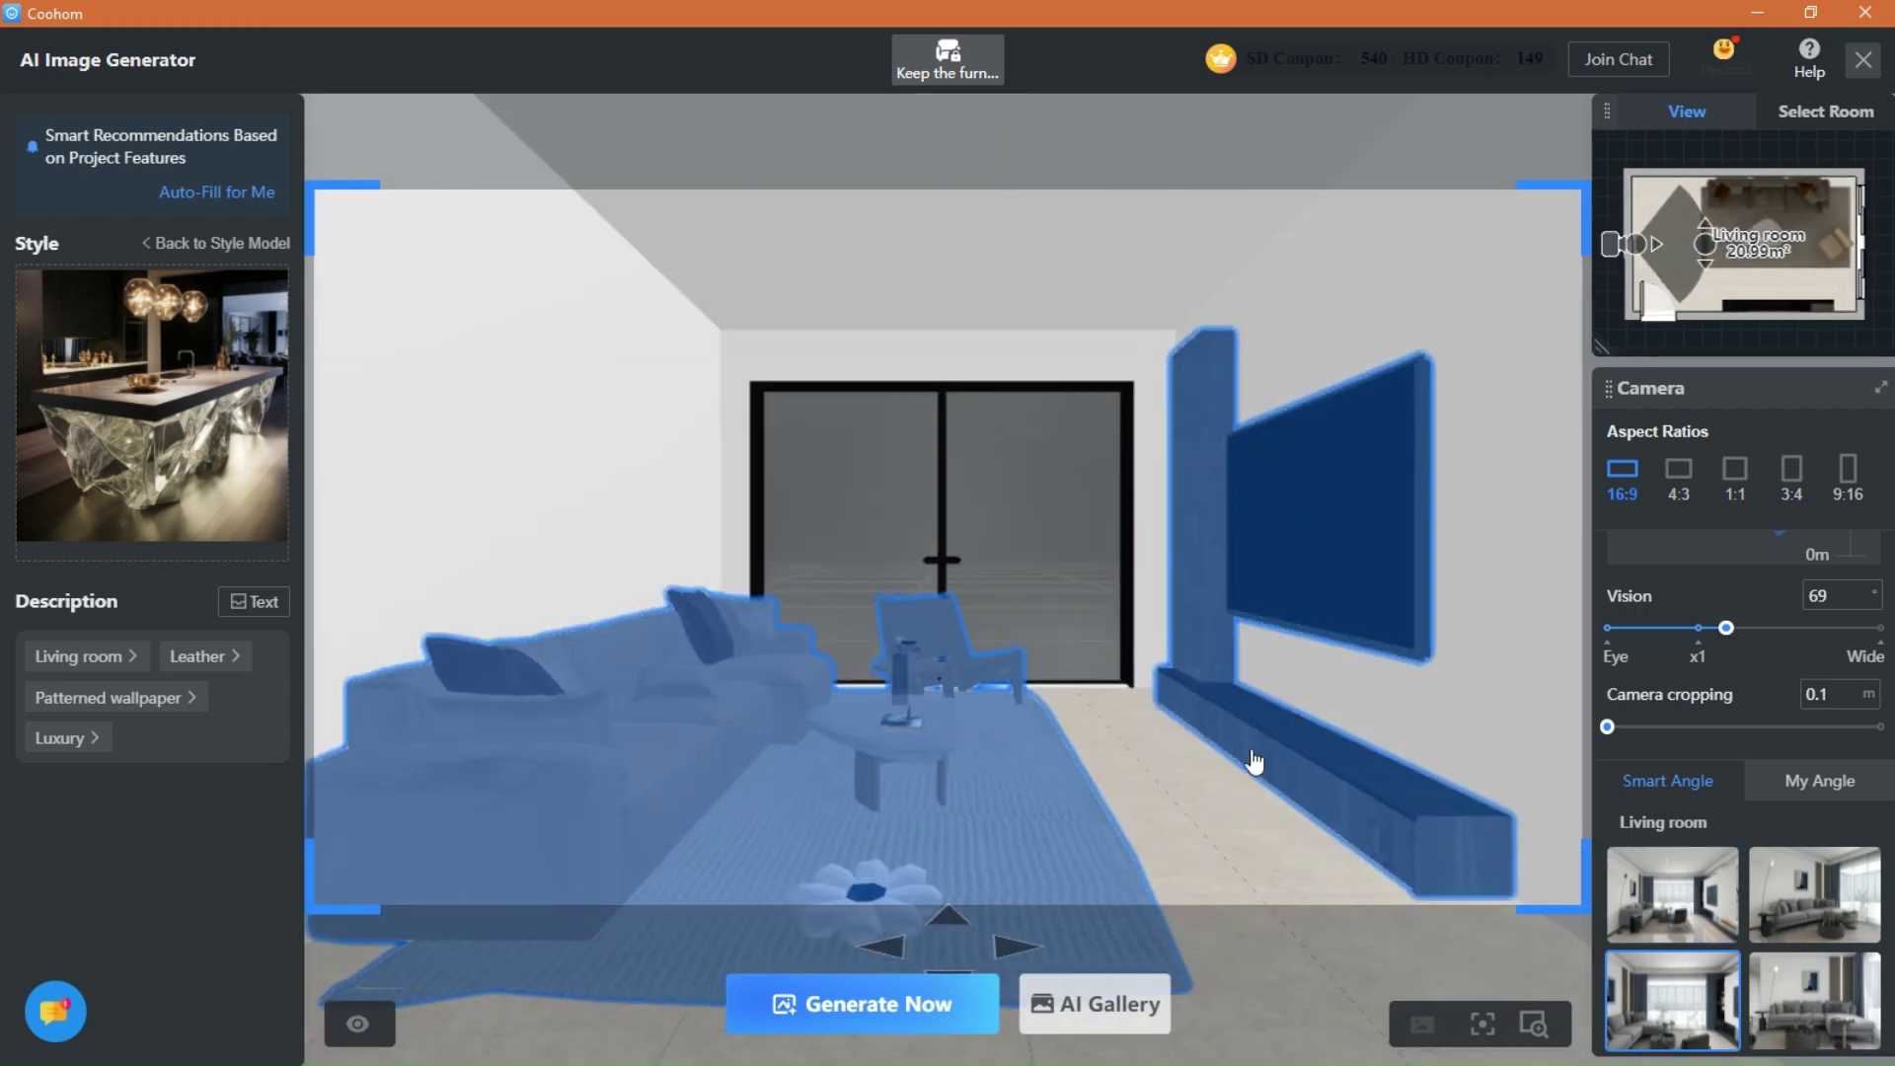
scroll(1253, 762, "up", 1)
left_click_drag(1725, 636, 1801, 636)
left_click_drag(1375, 740, 1098, 620)
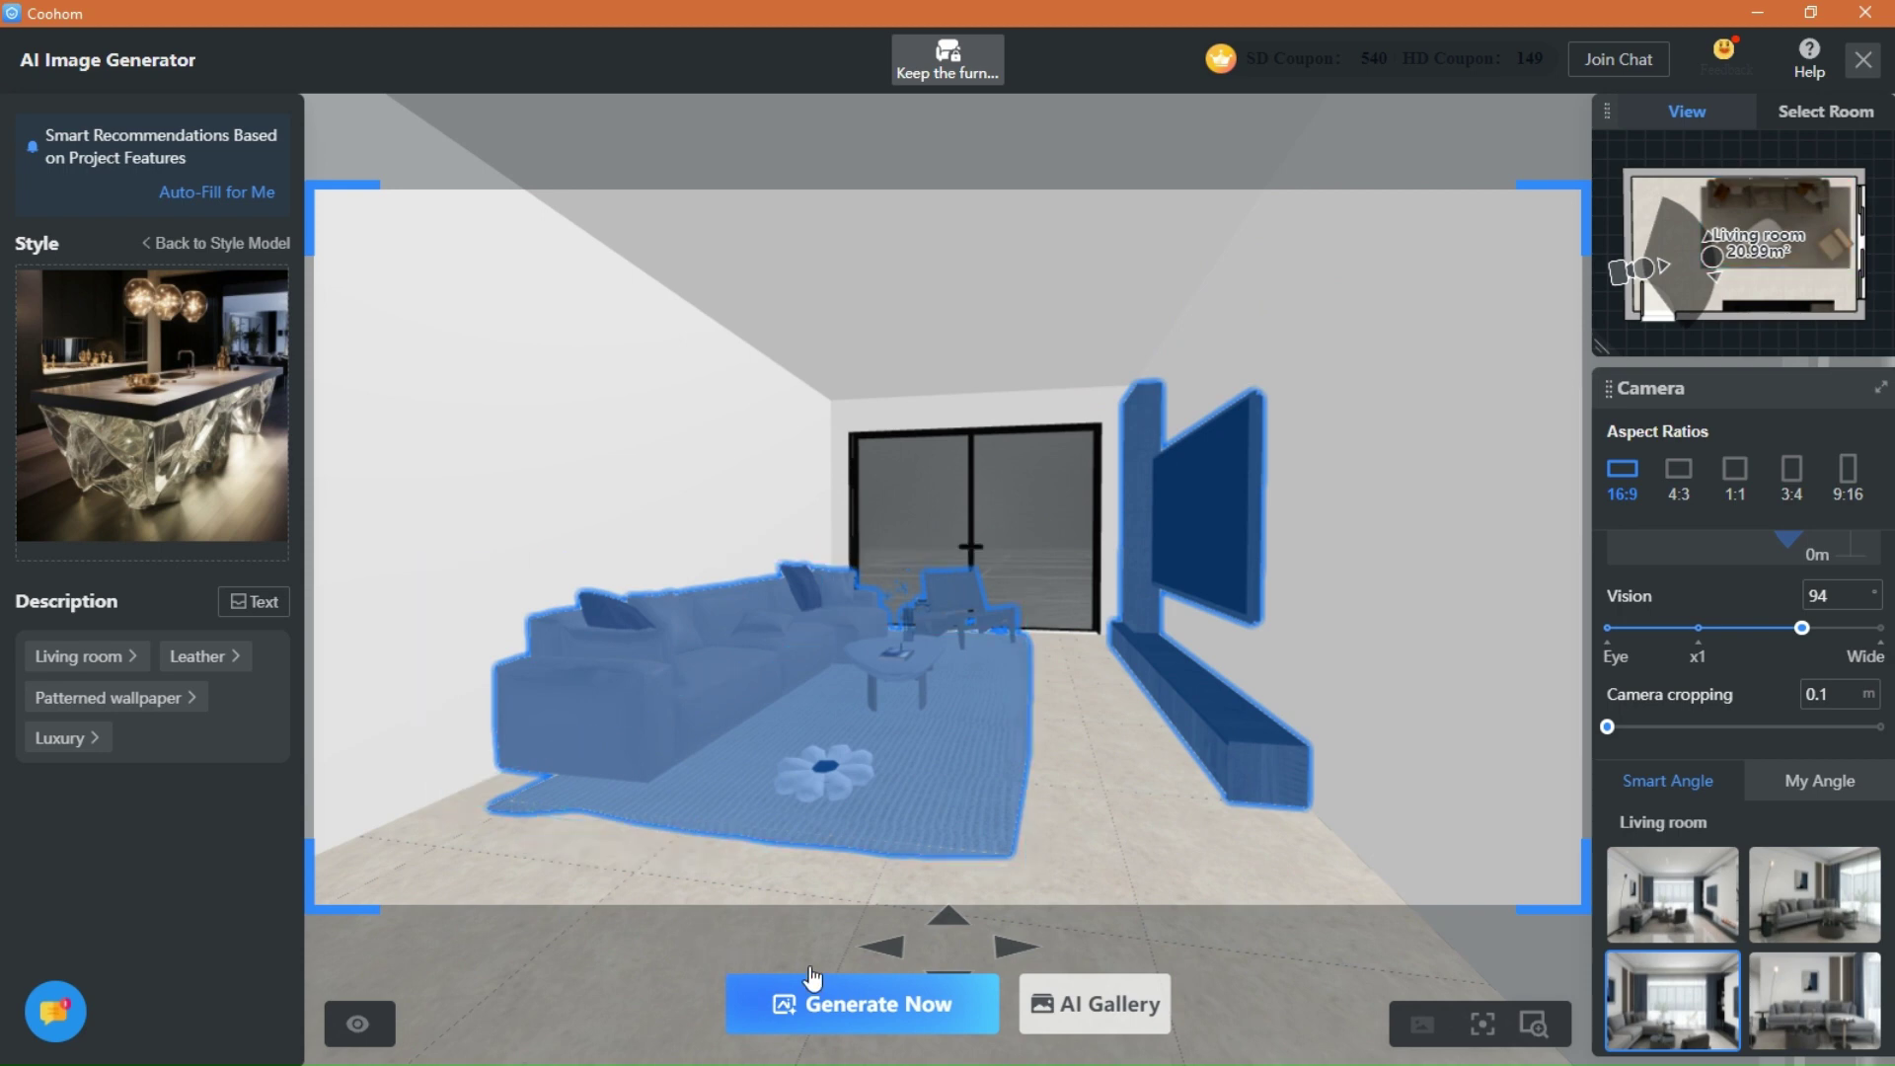
left_click(843, 1011)
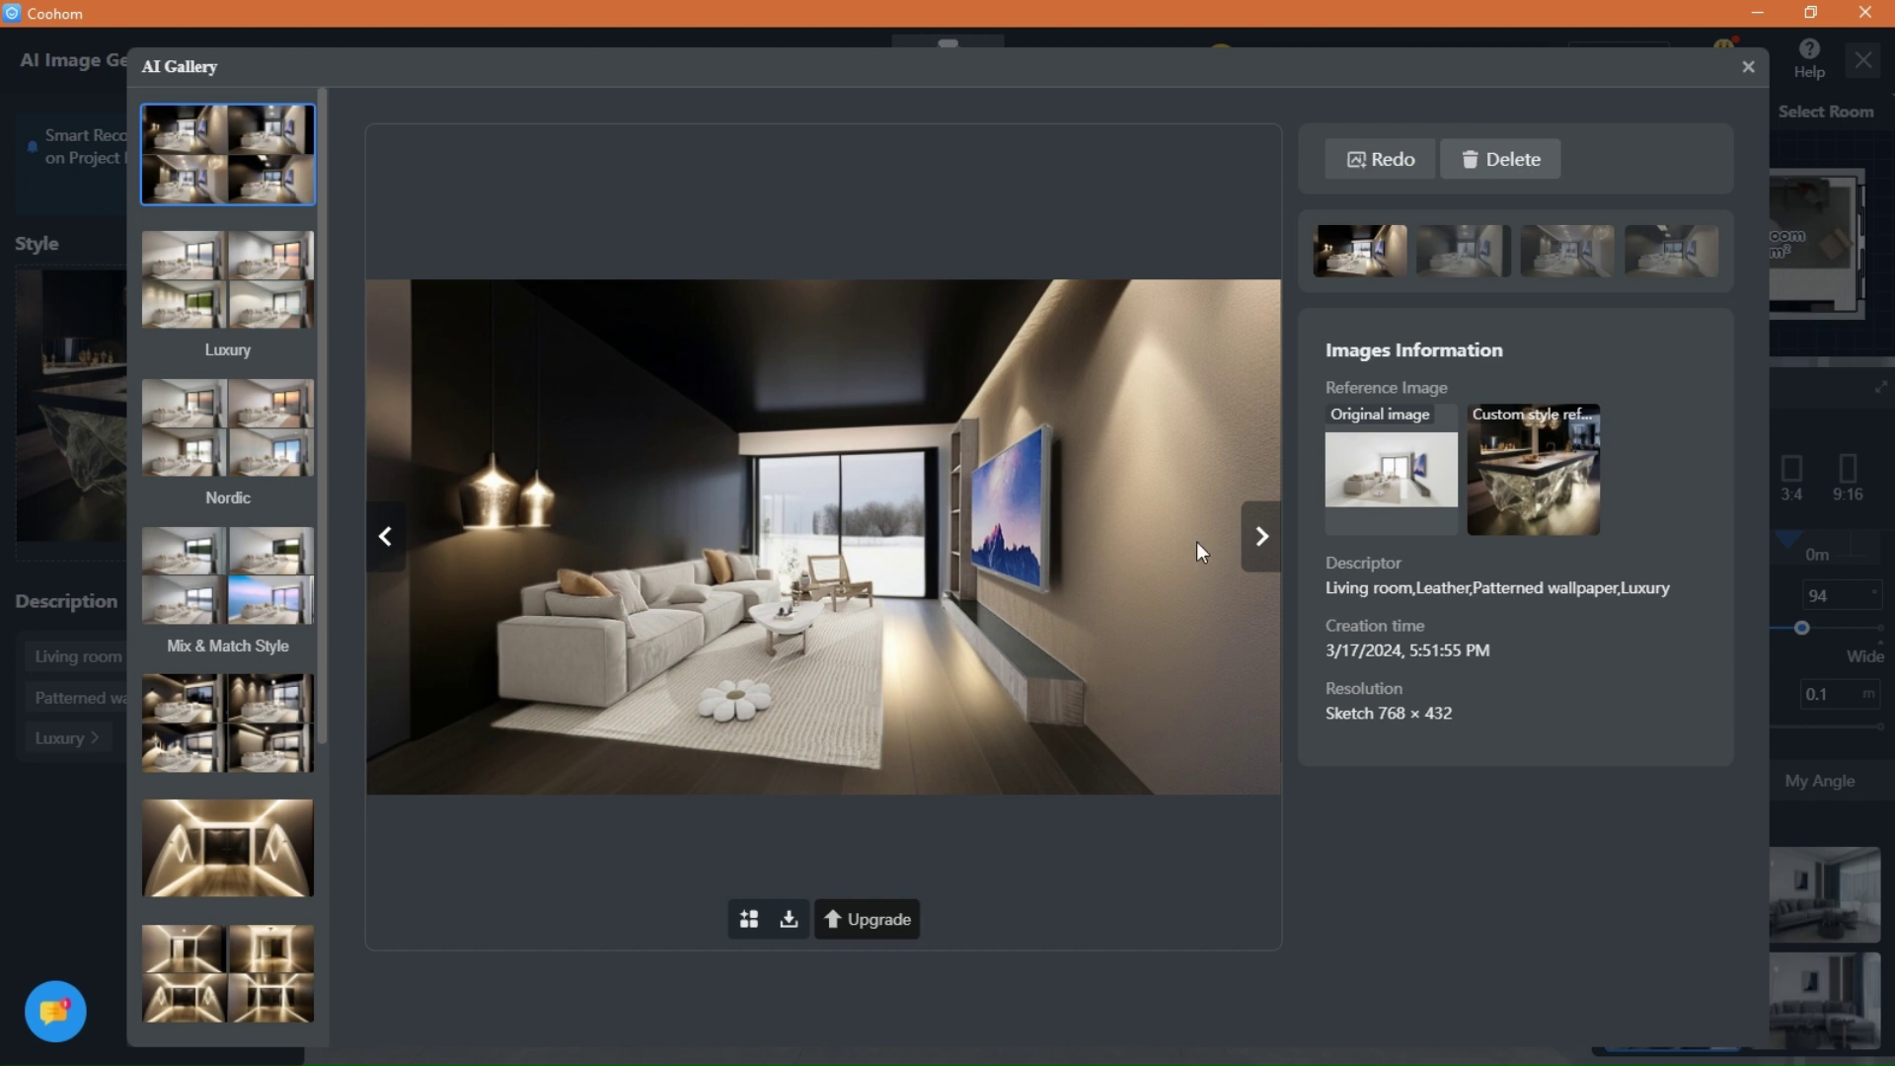
Review the generated custom-reference living room images, comparing walls, ceilings and lighting with the original image.
left_click(1259, 536)
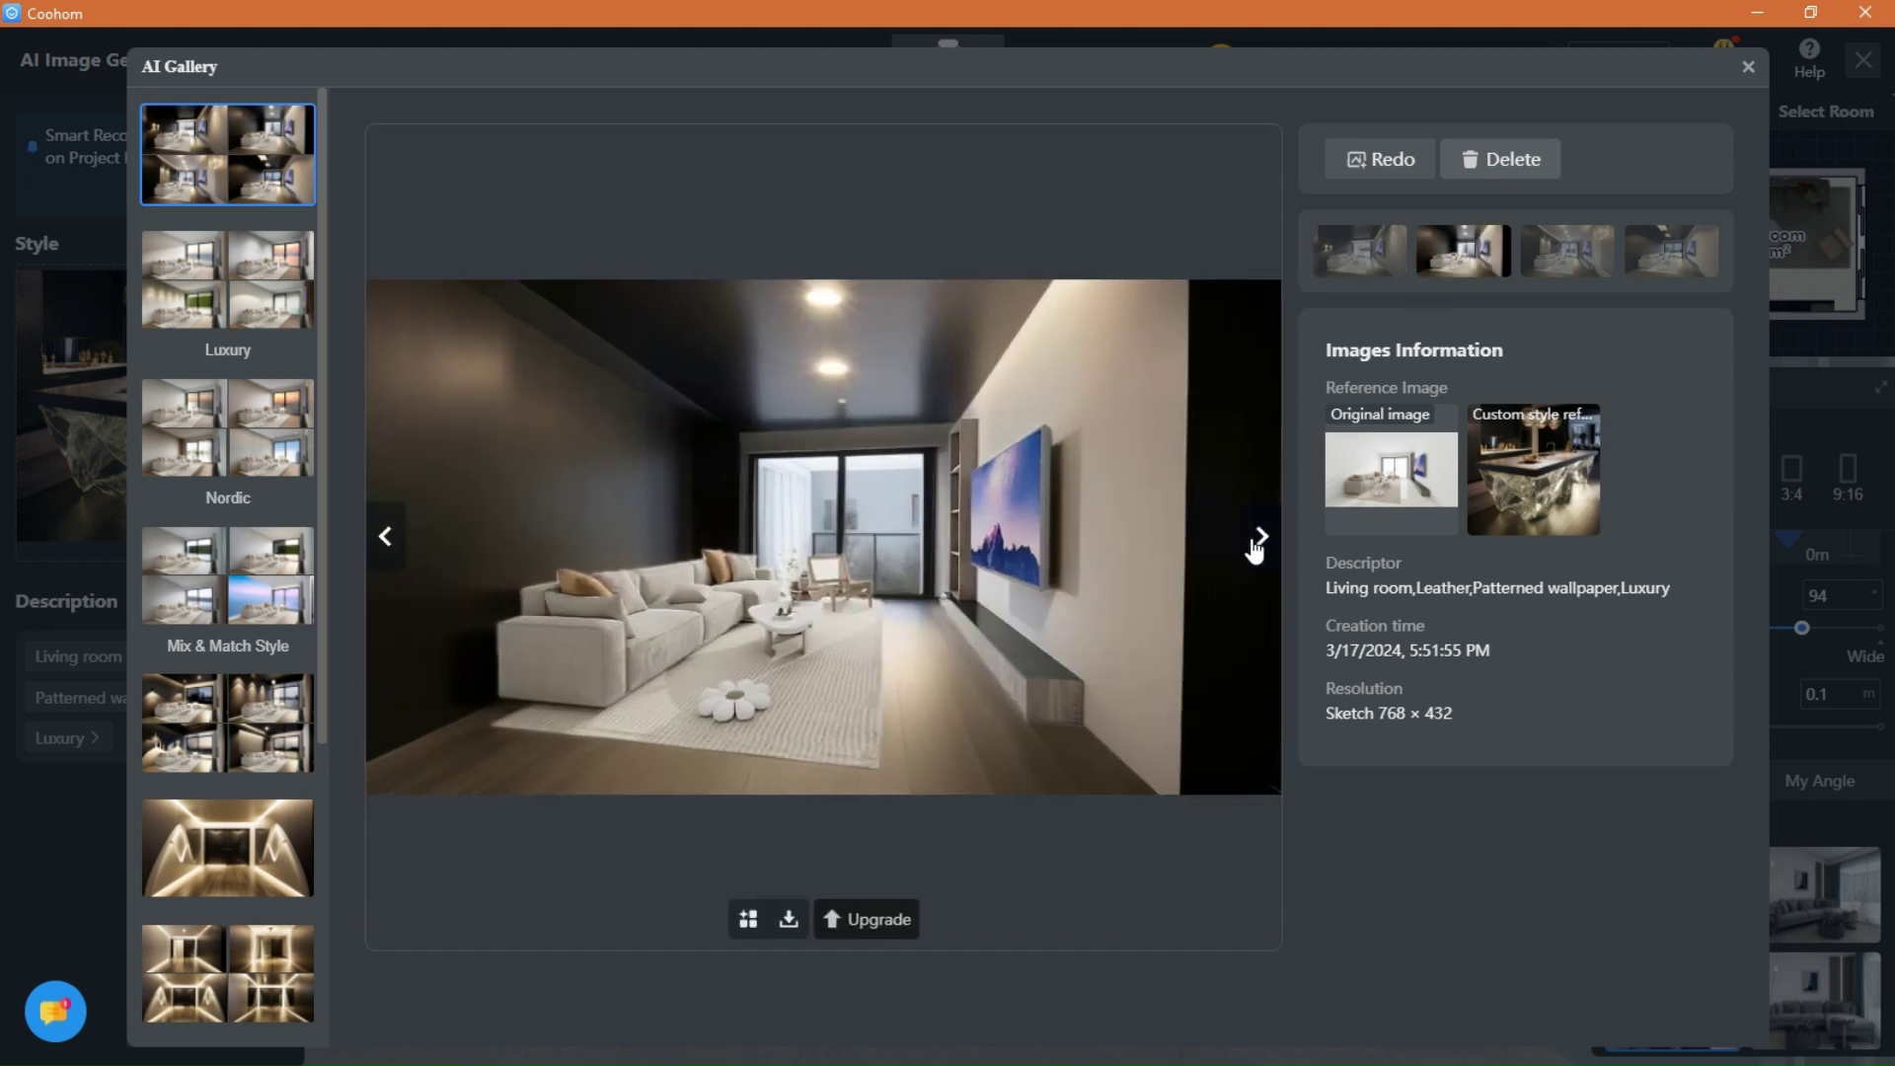
left_click(1257, 538)
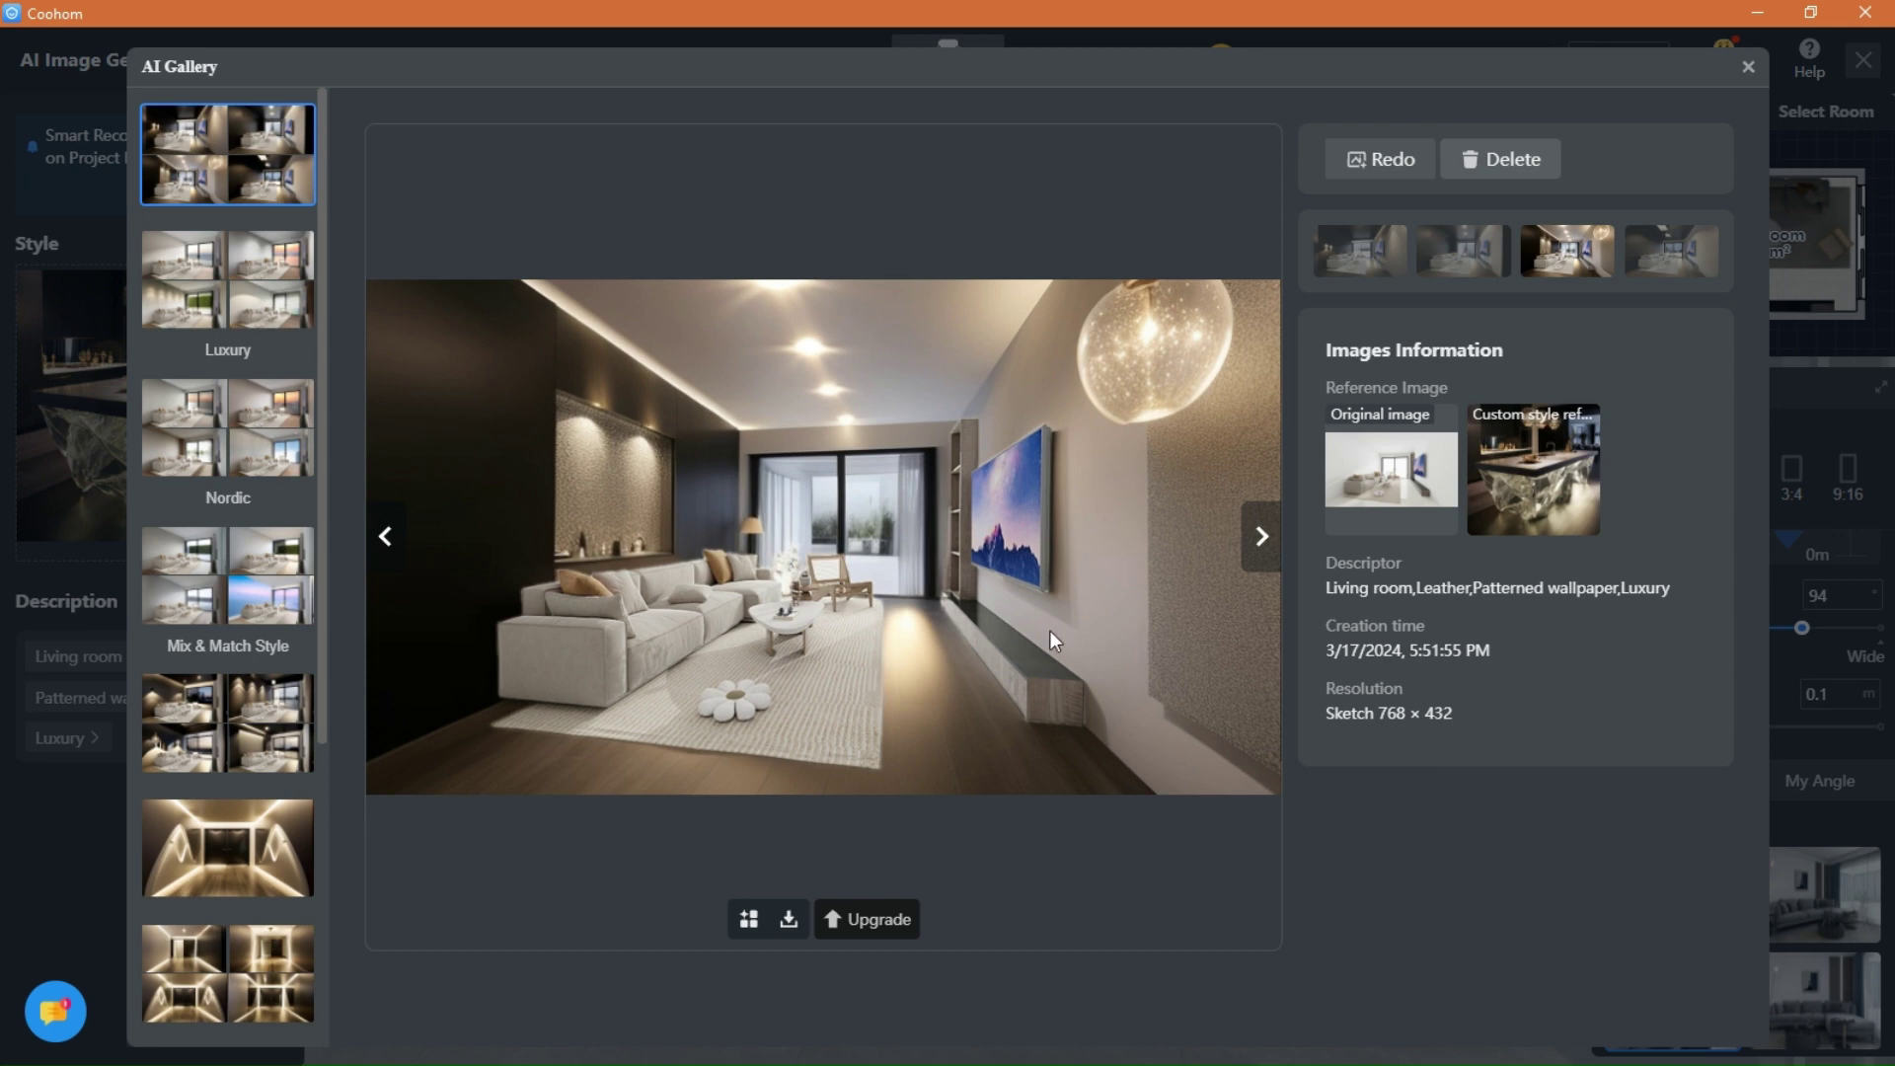
left_click(1259, 543)
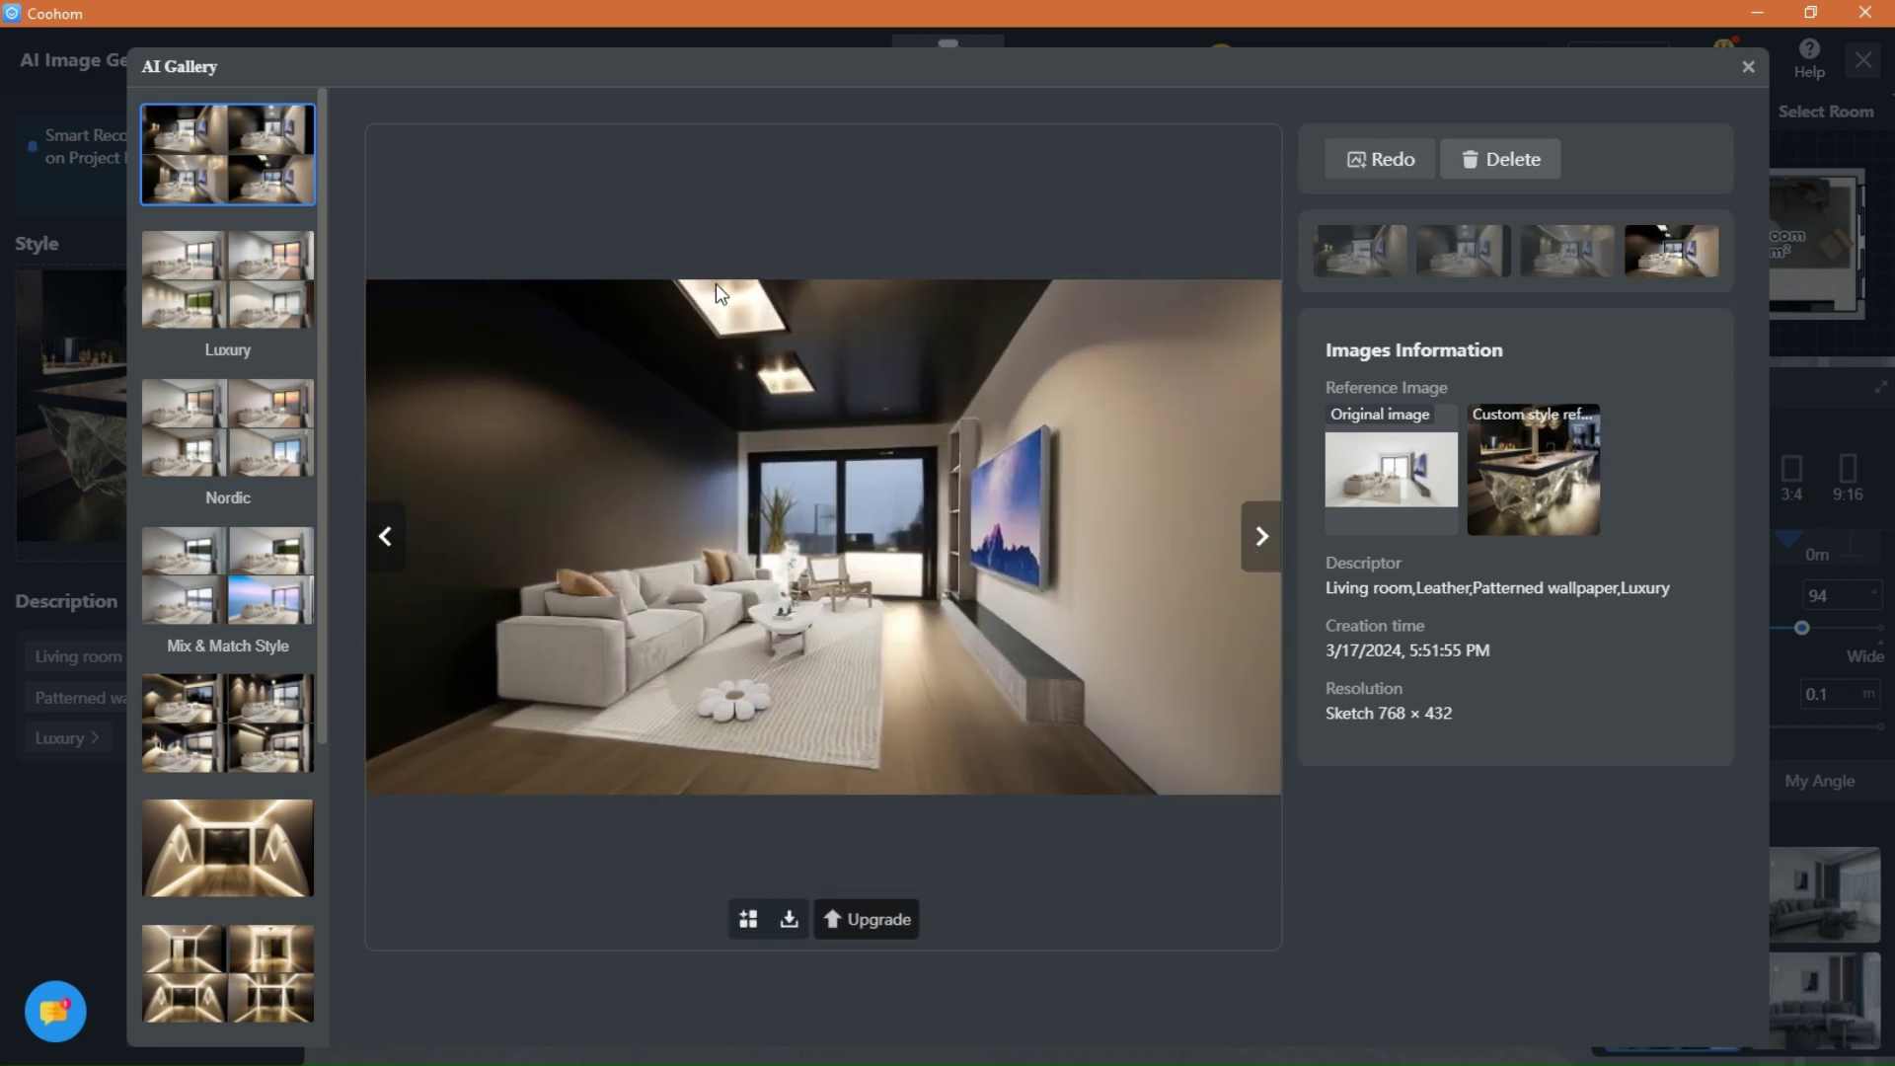
left_click(1564, 463)
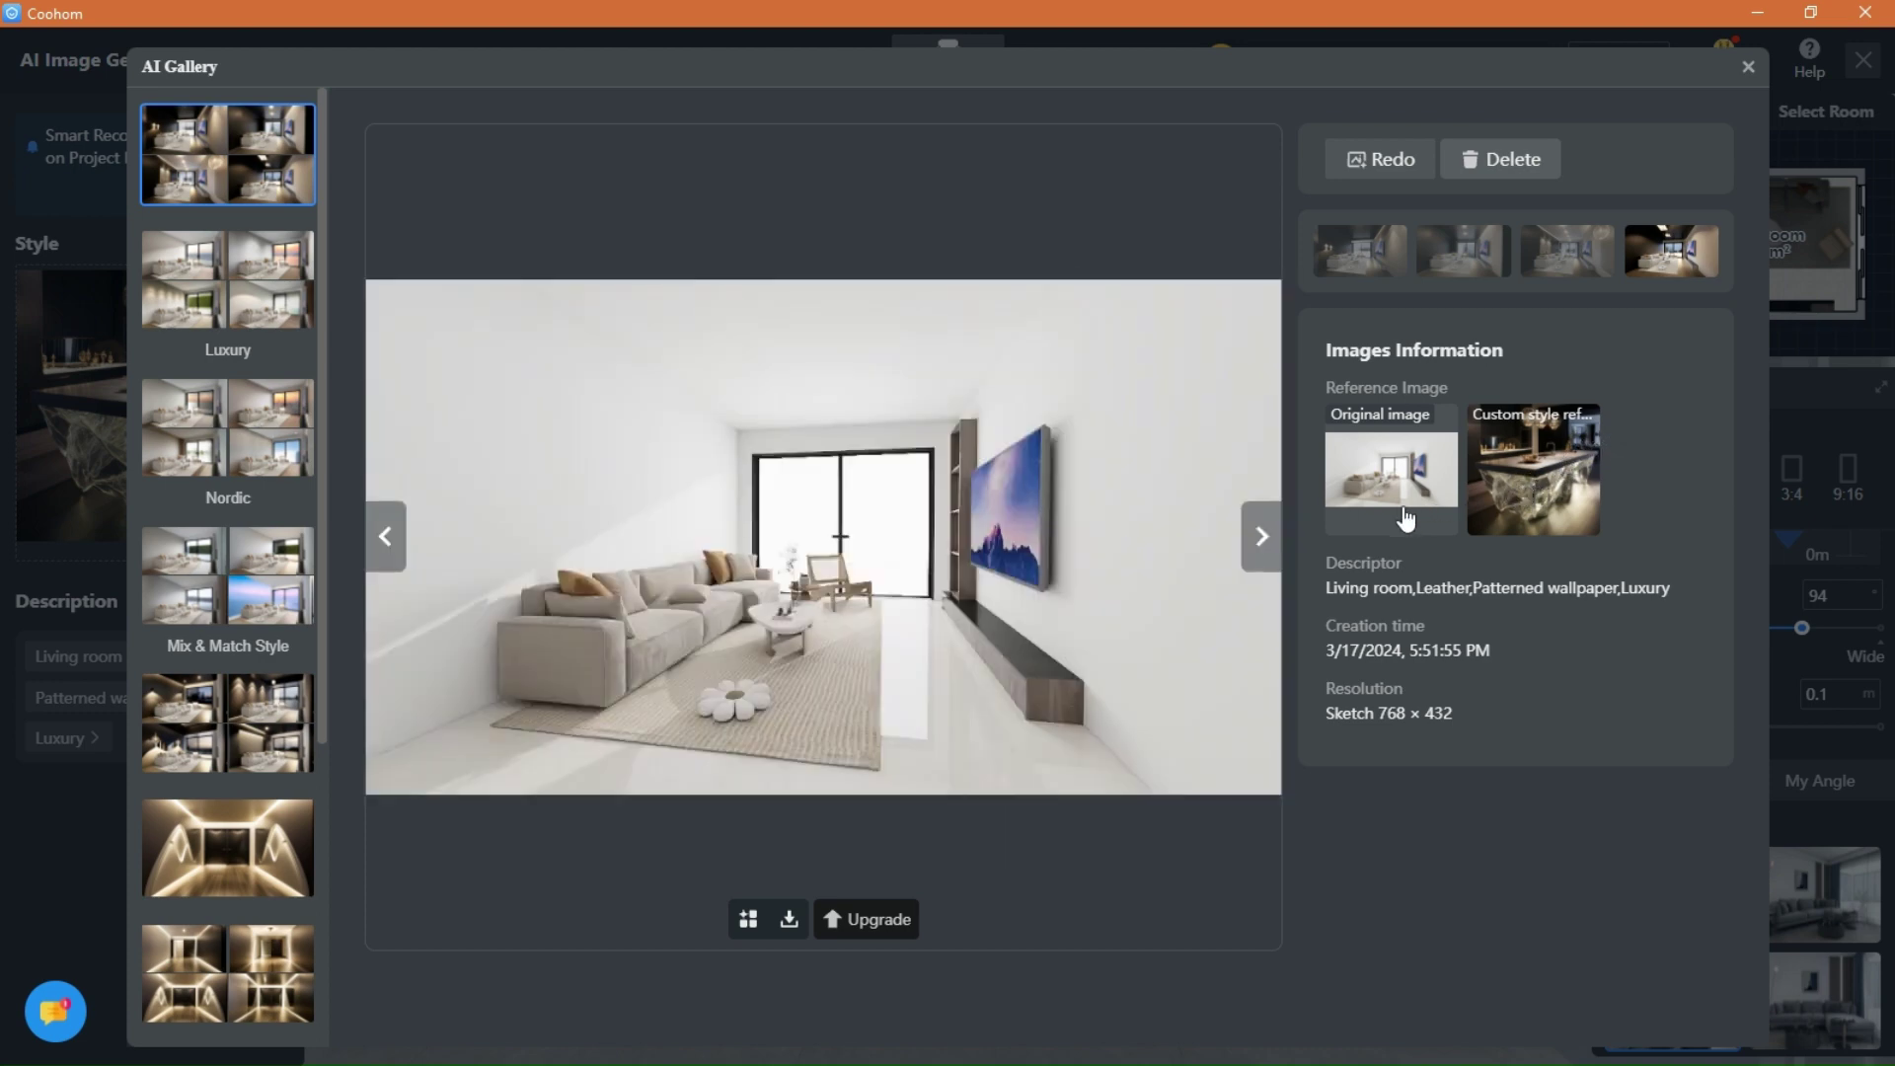
mouse_move(1380, 501)
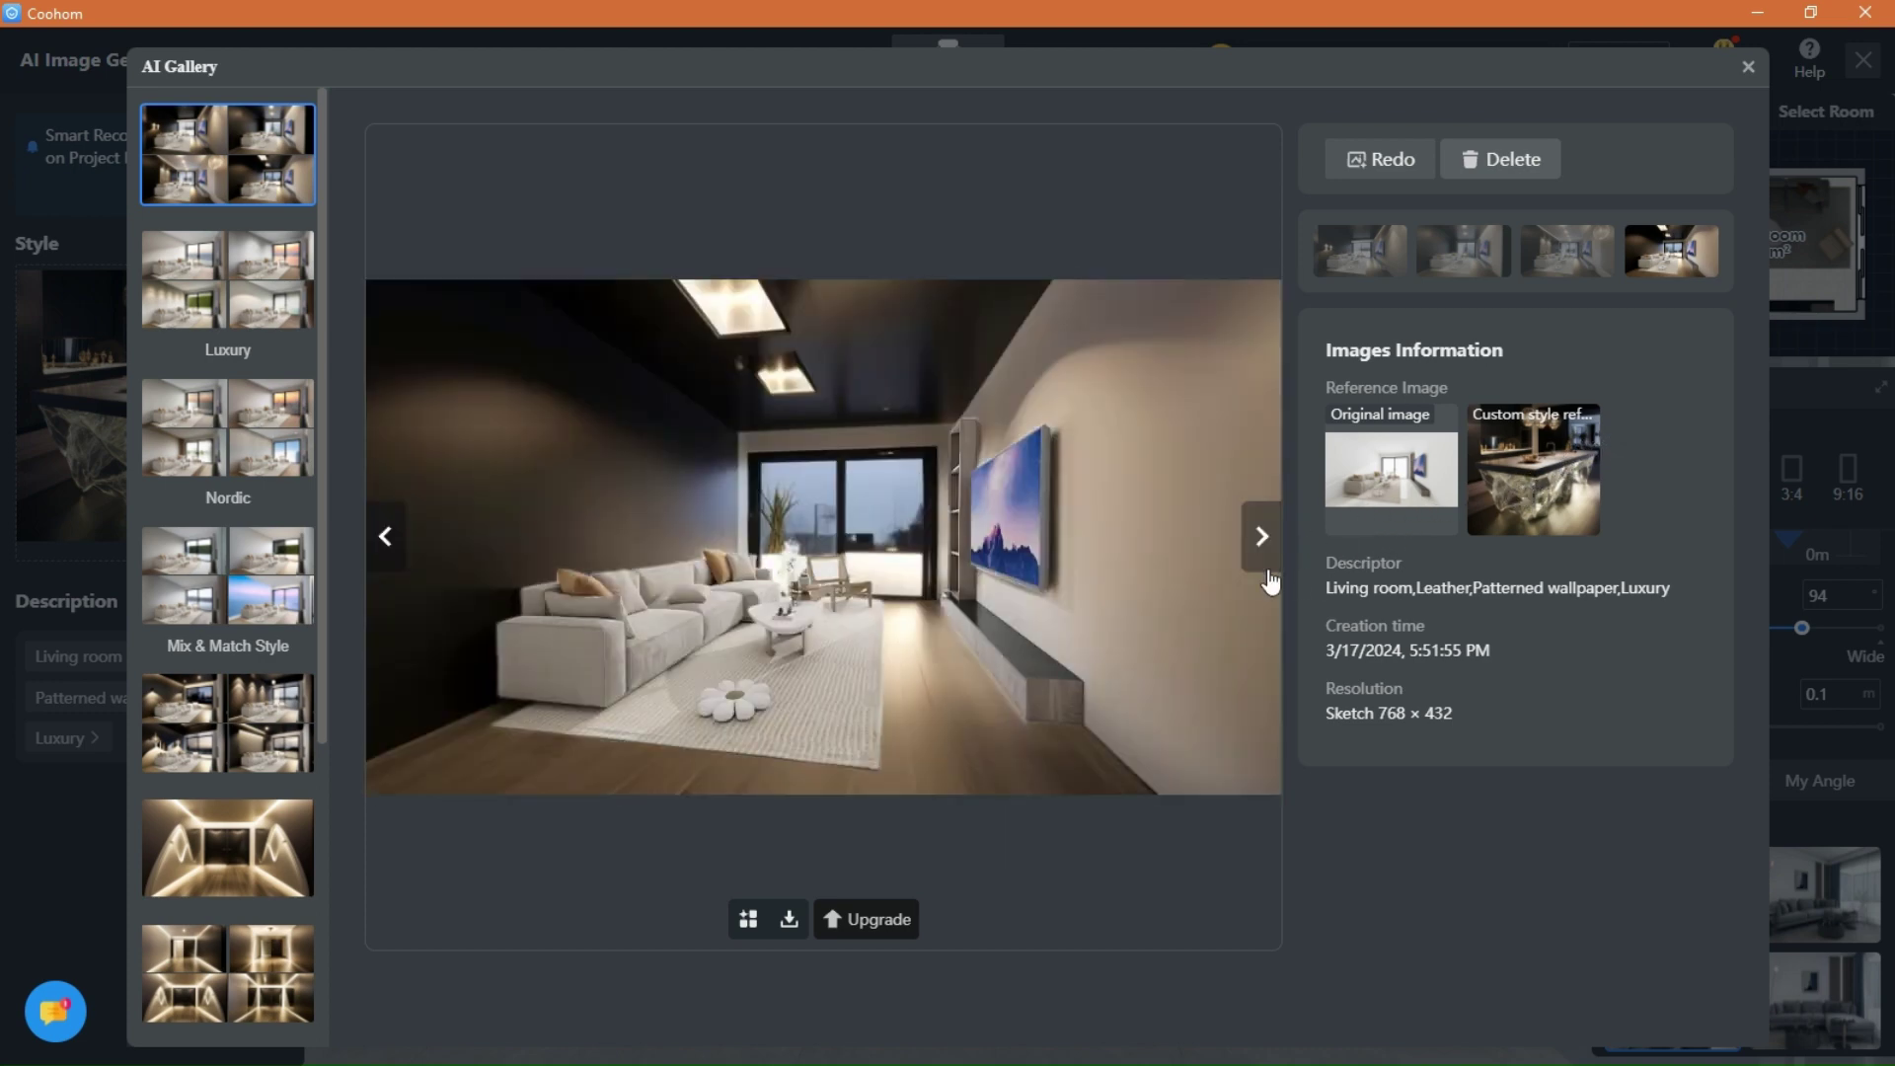
left_click(1260, 538)
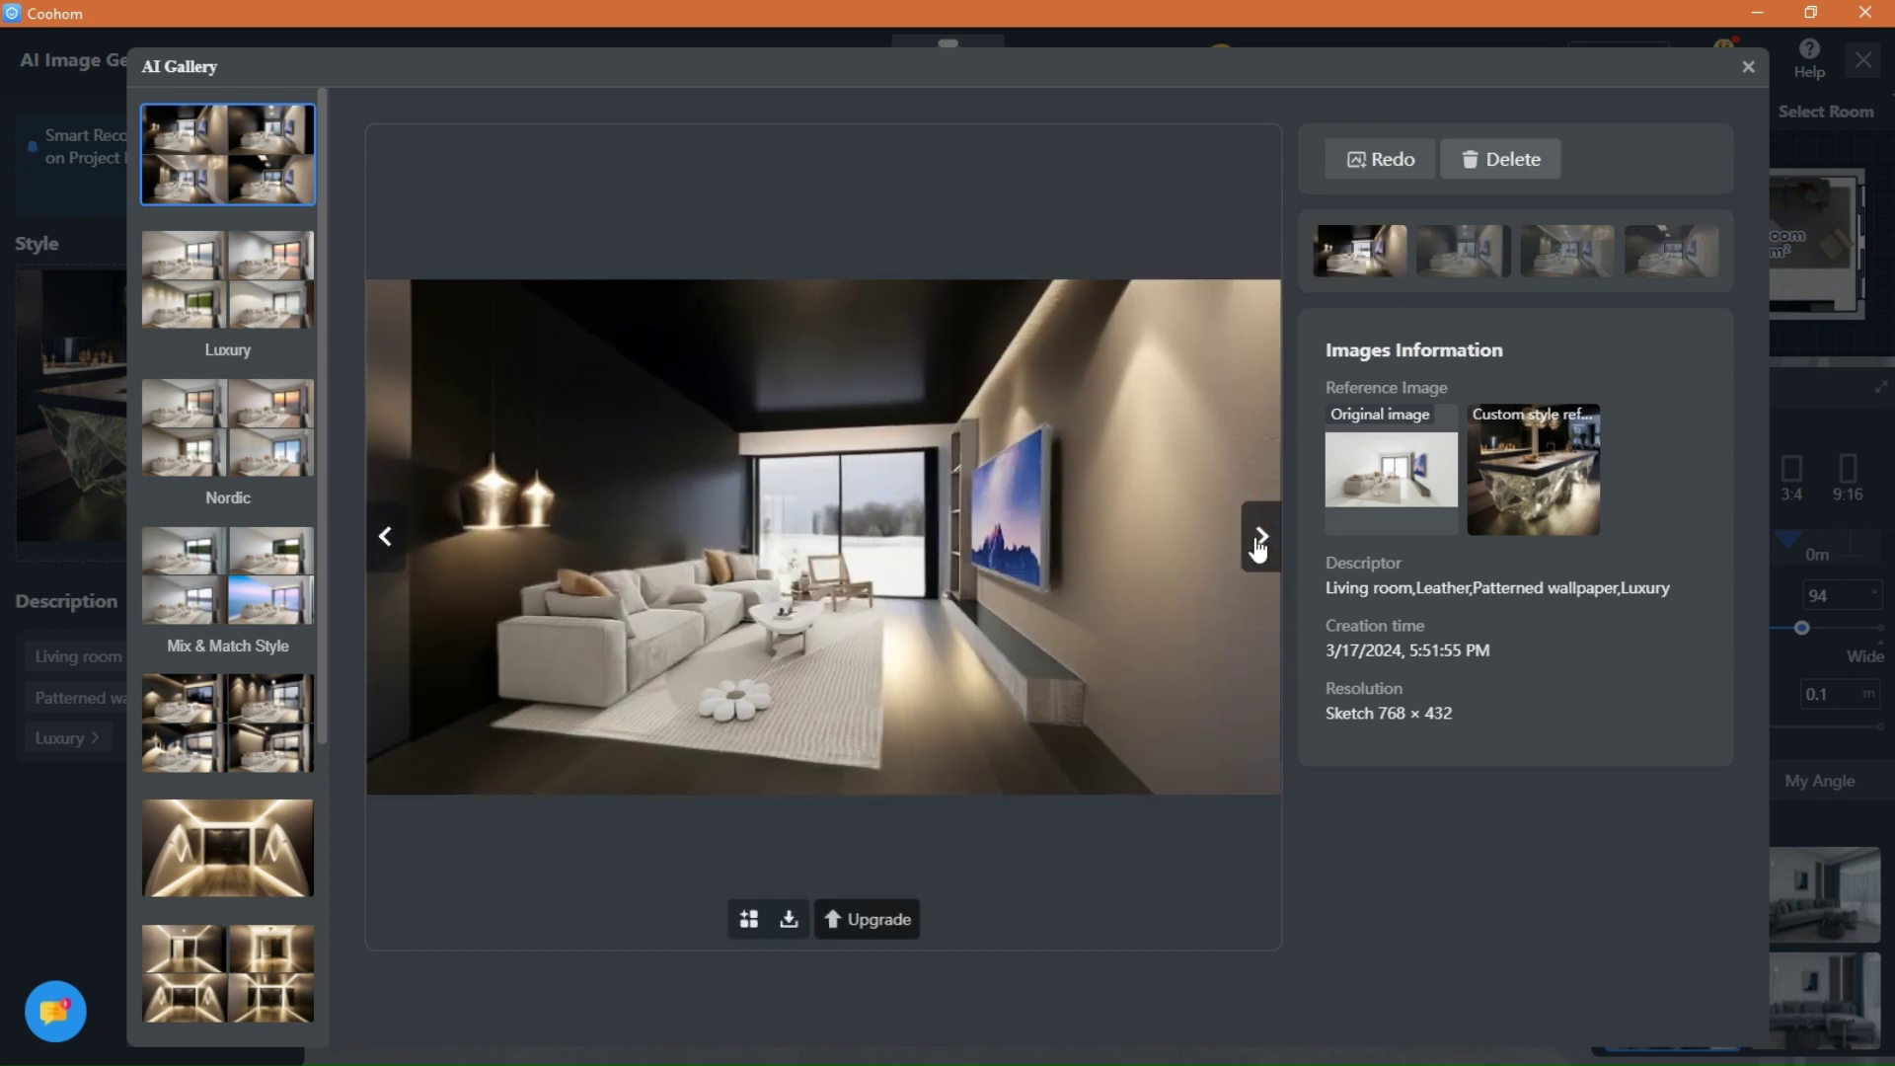
left_click(1260, 538)
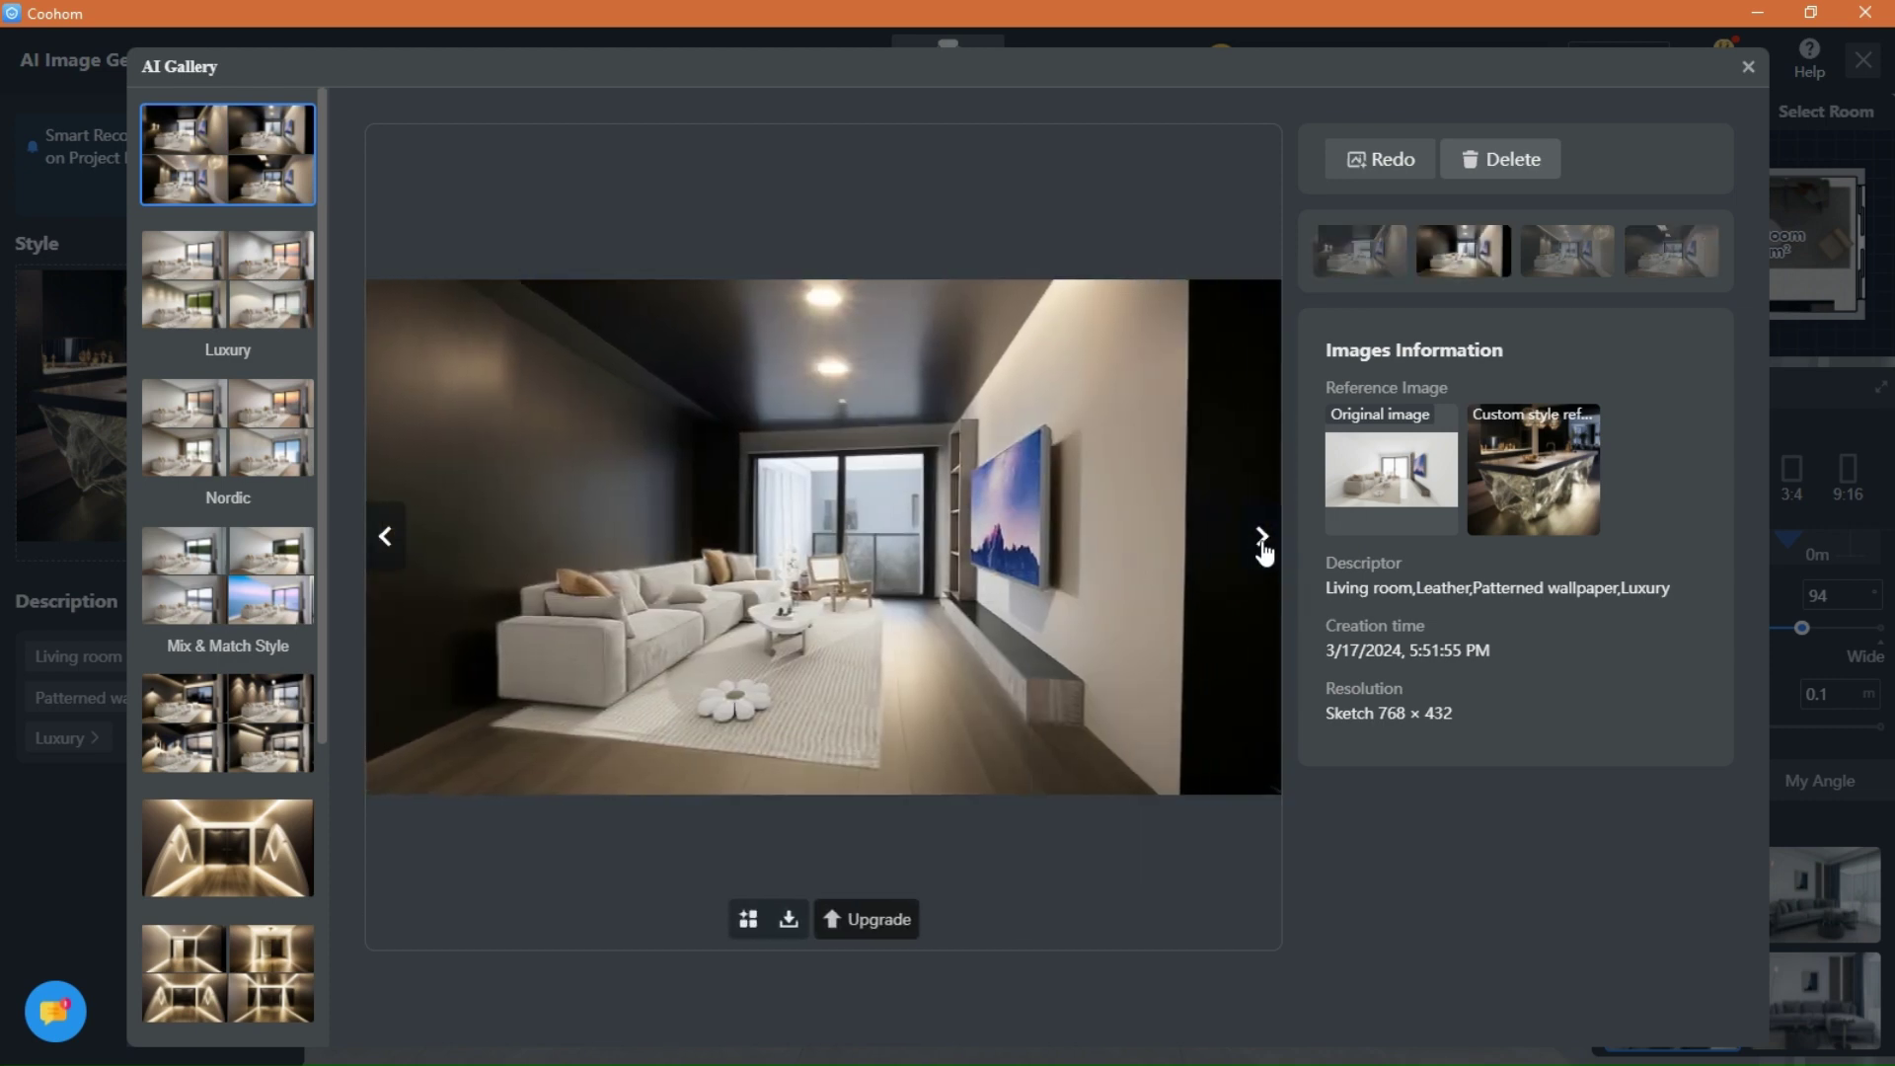
left_click(1261, 538)
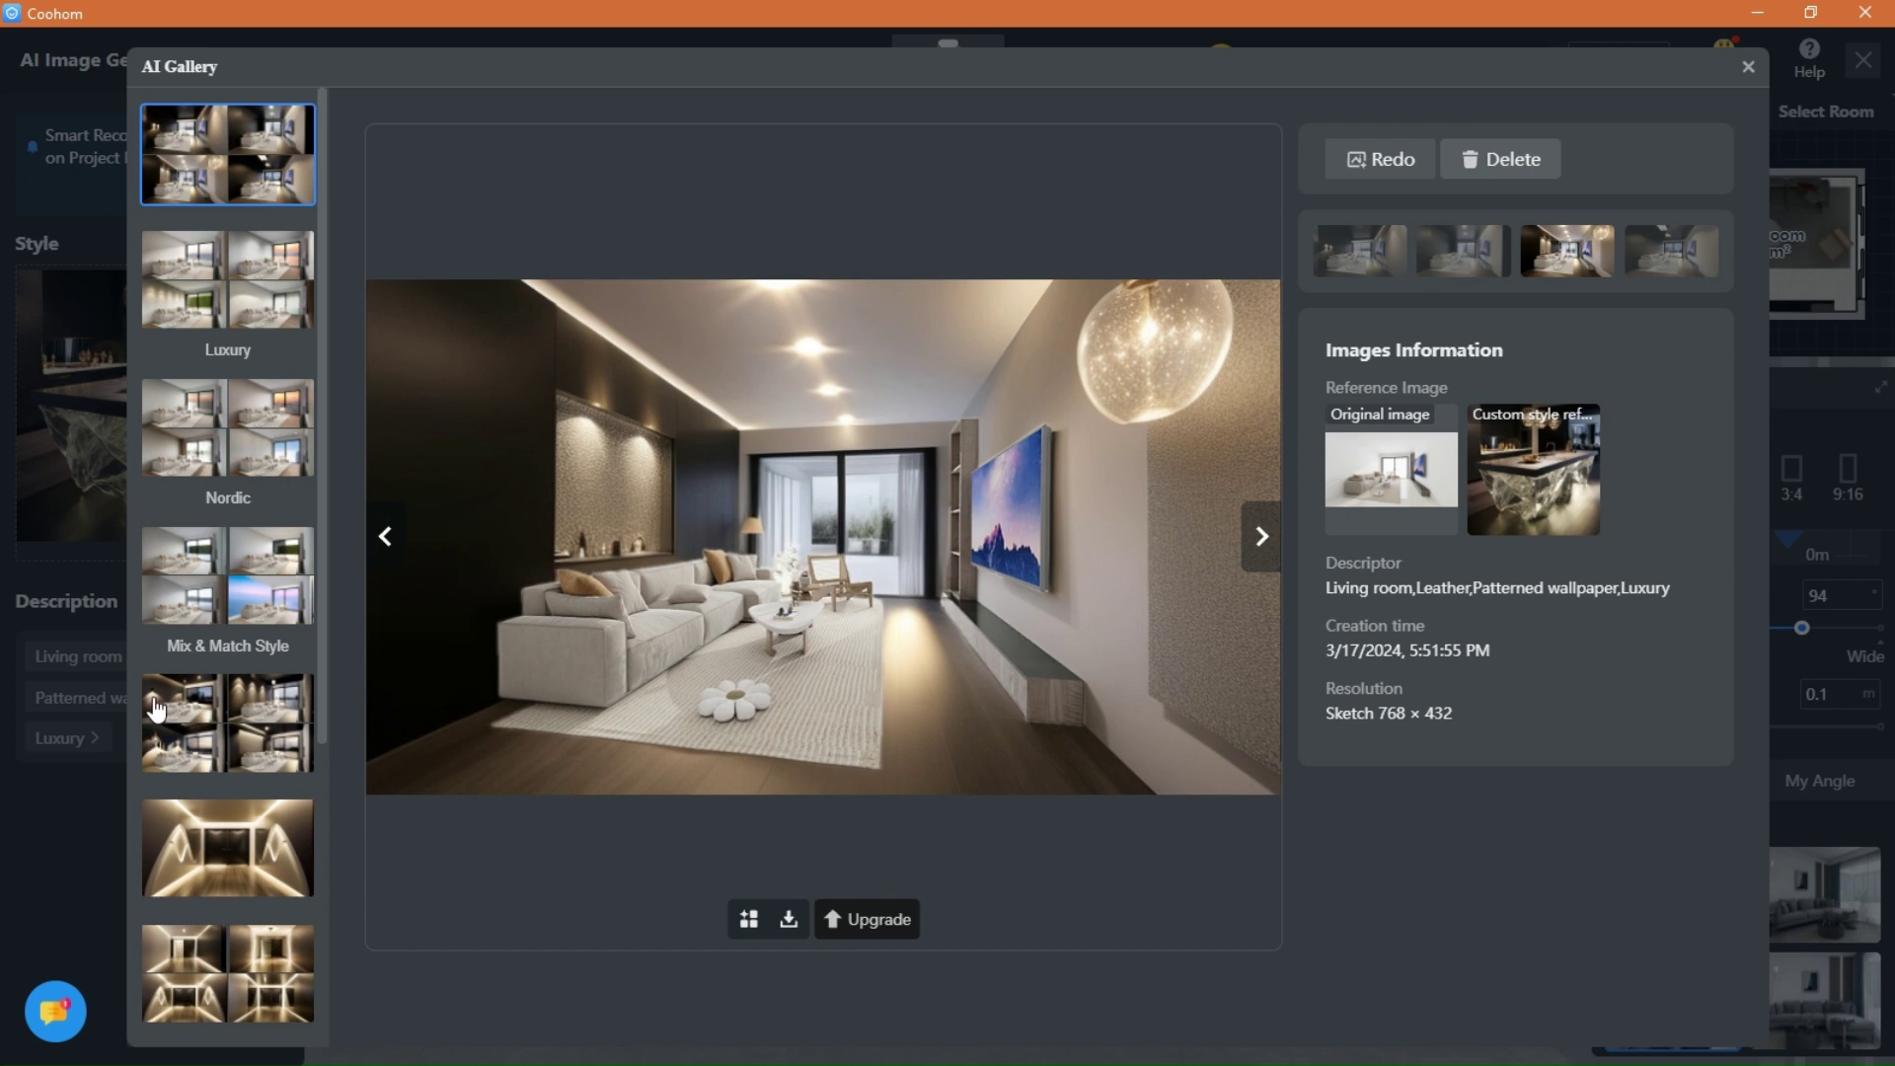
Open the earlier gallery set described as Velvet, Leather and Industrial Style, and review each image's walls, lamps and window view.
left_click(264, 732)
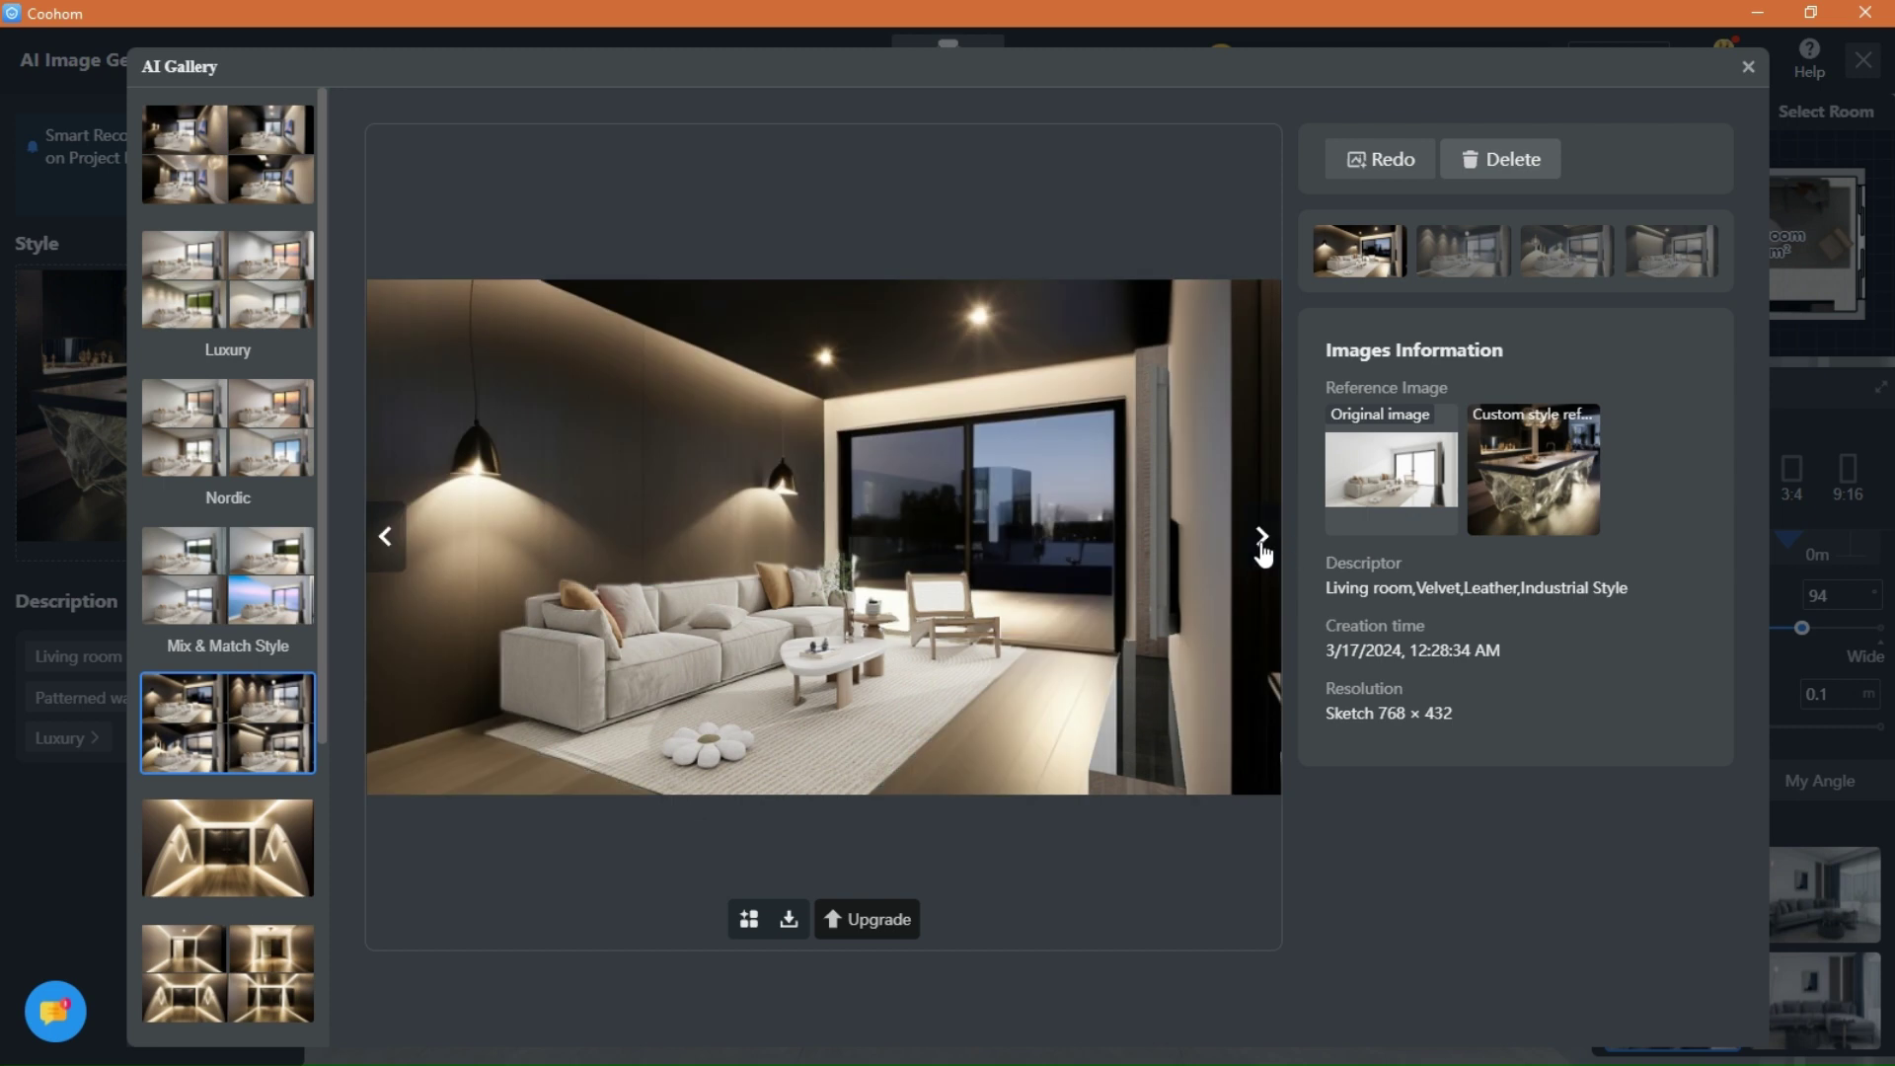
left_click(1262, 543)
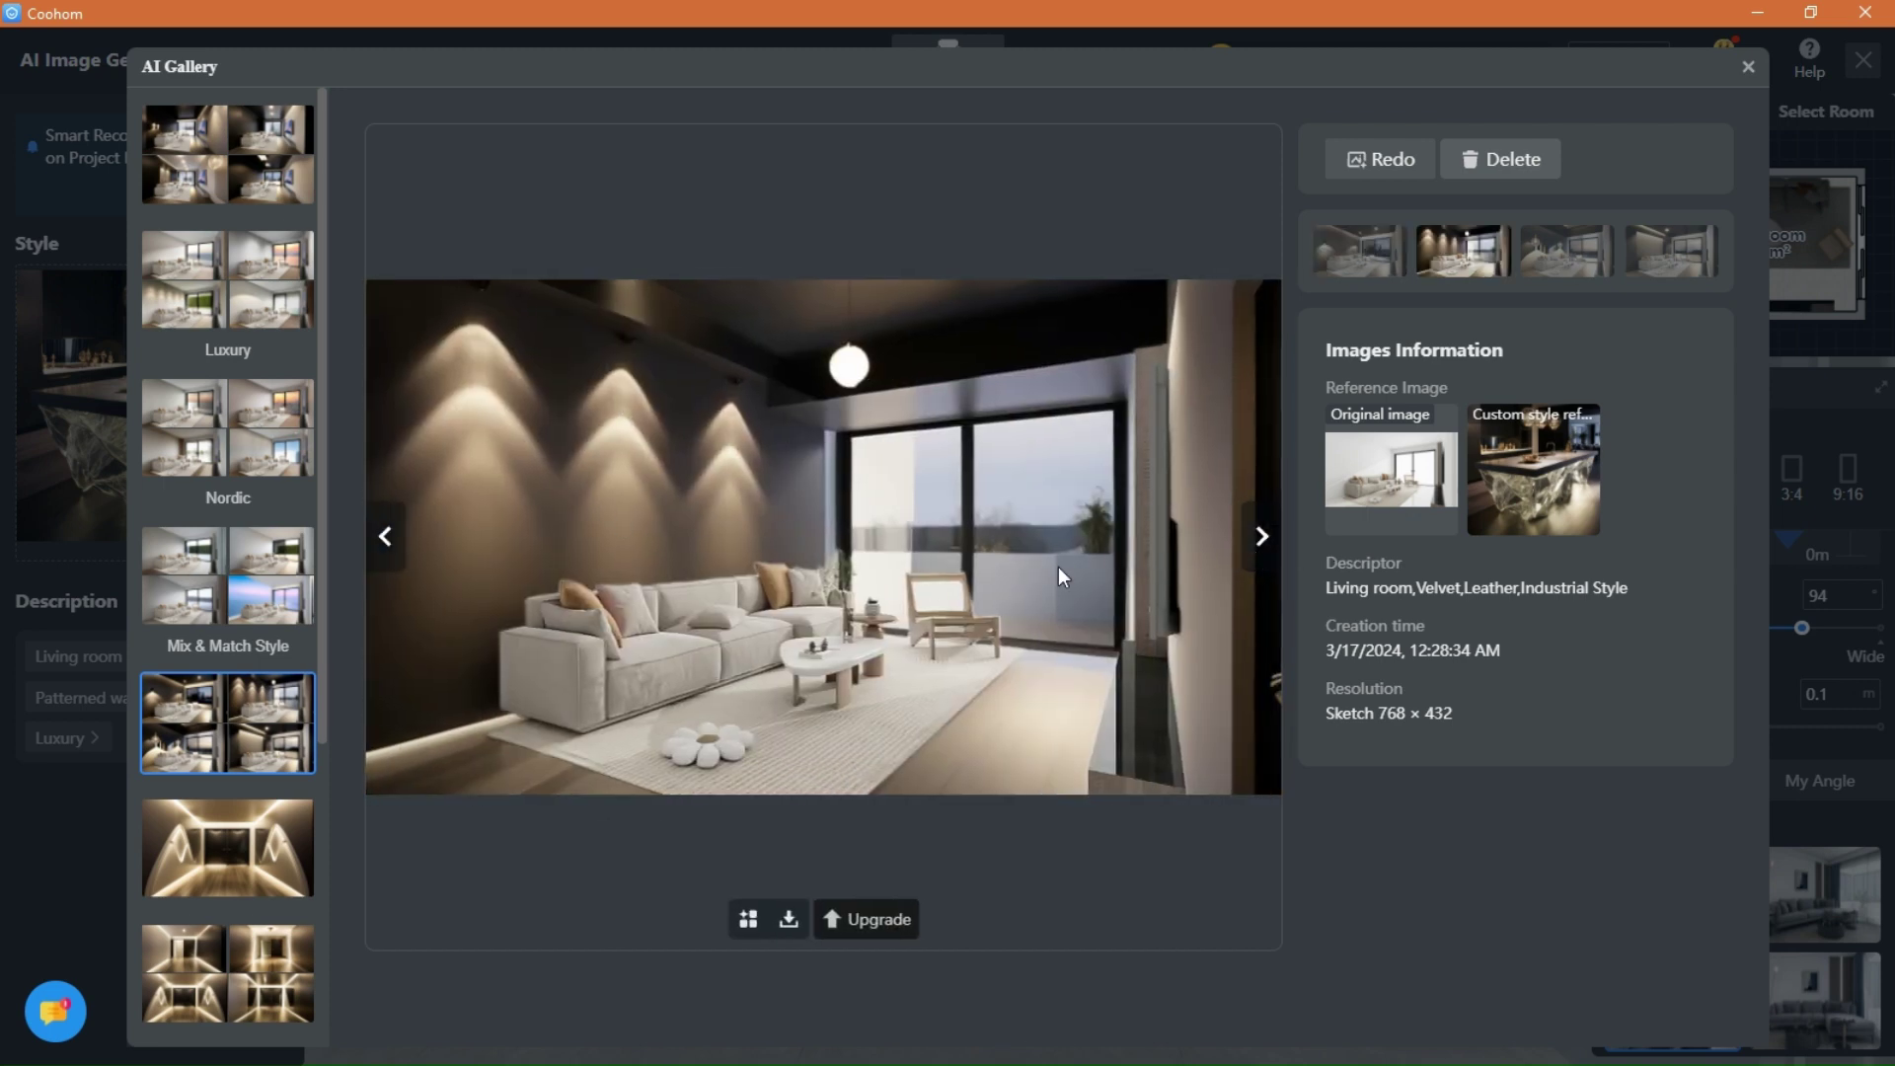
left_click(1260, 536)
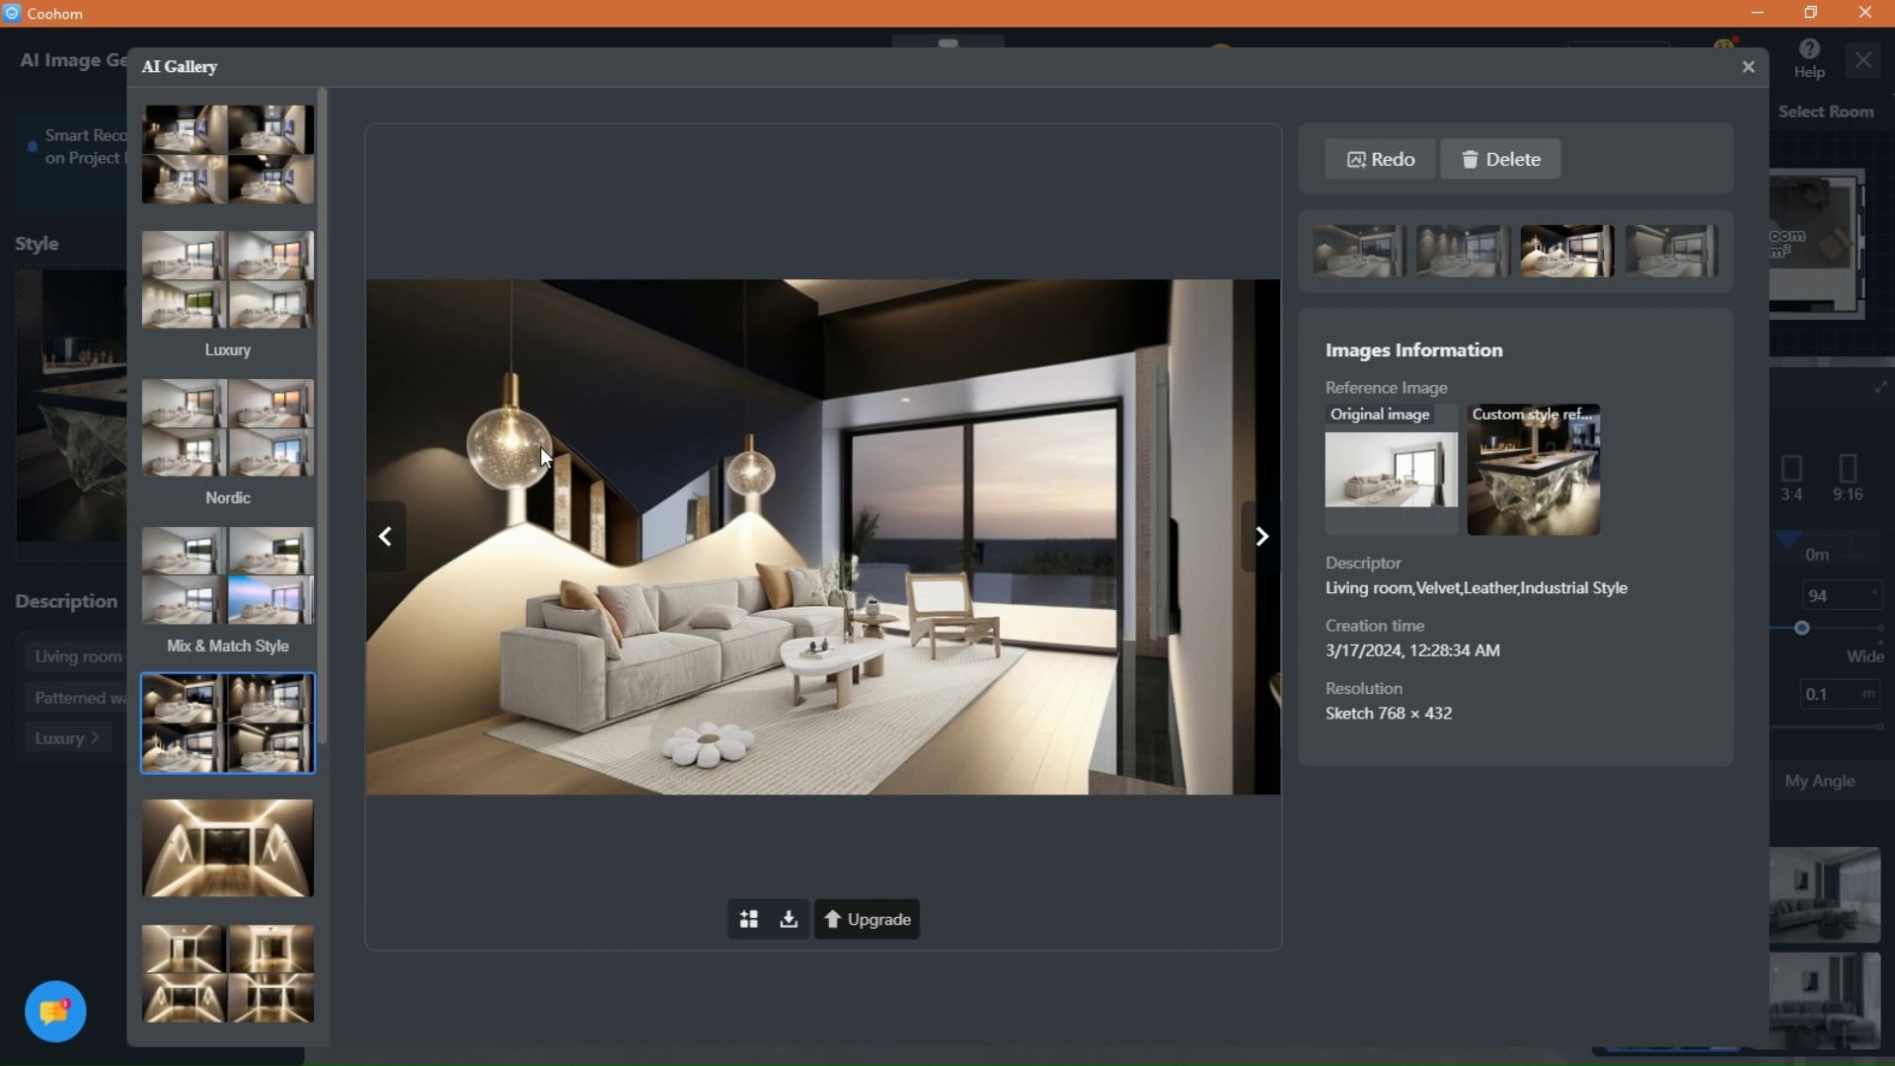
left_click(1261, 543)
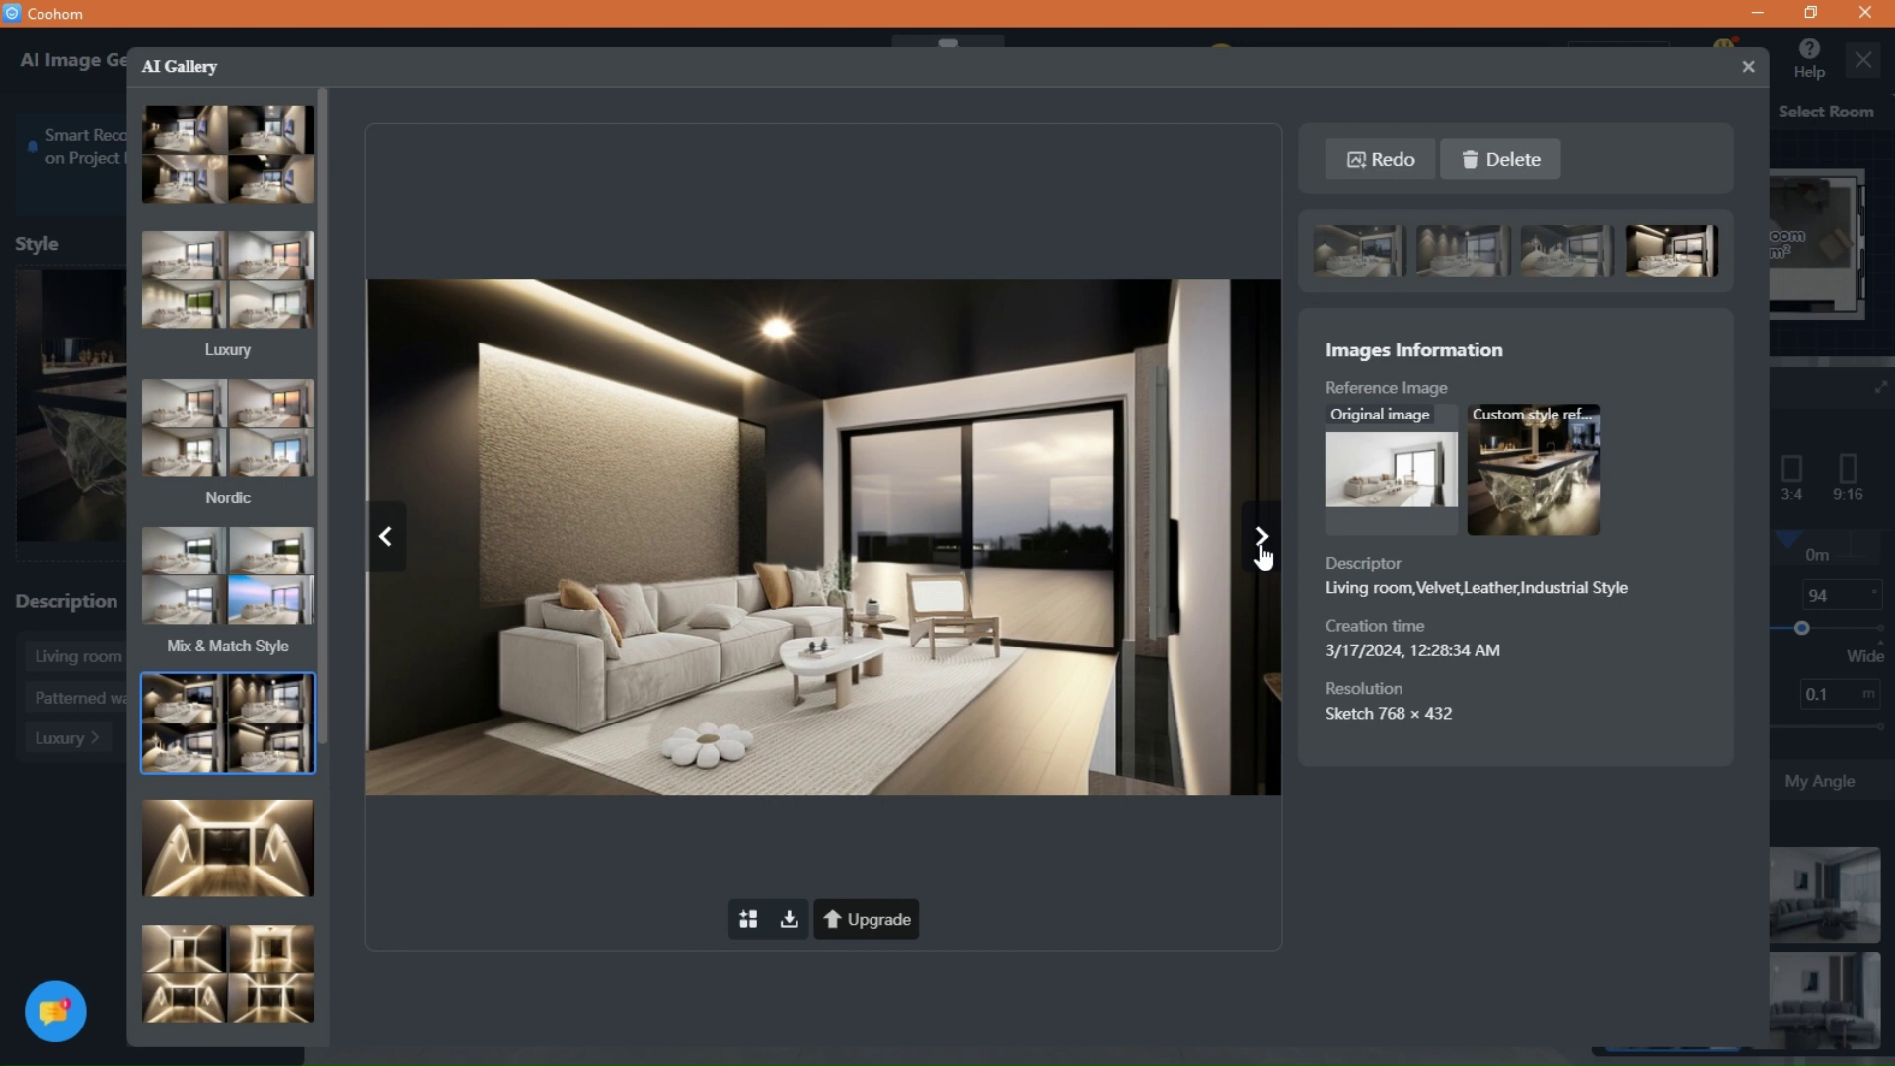
left_click(1262, 548)
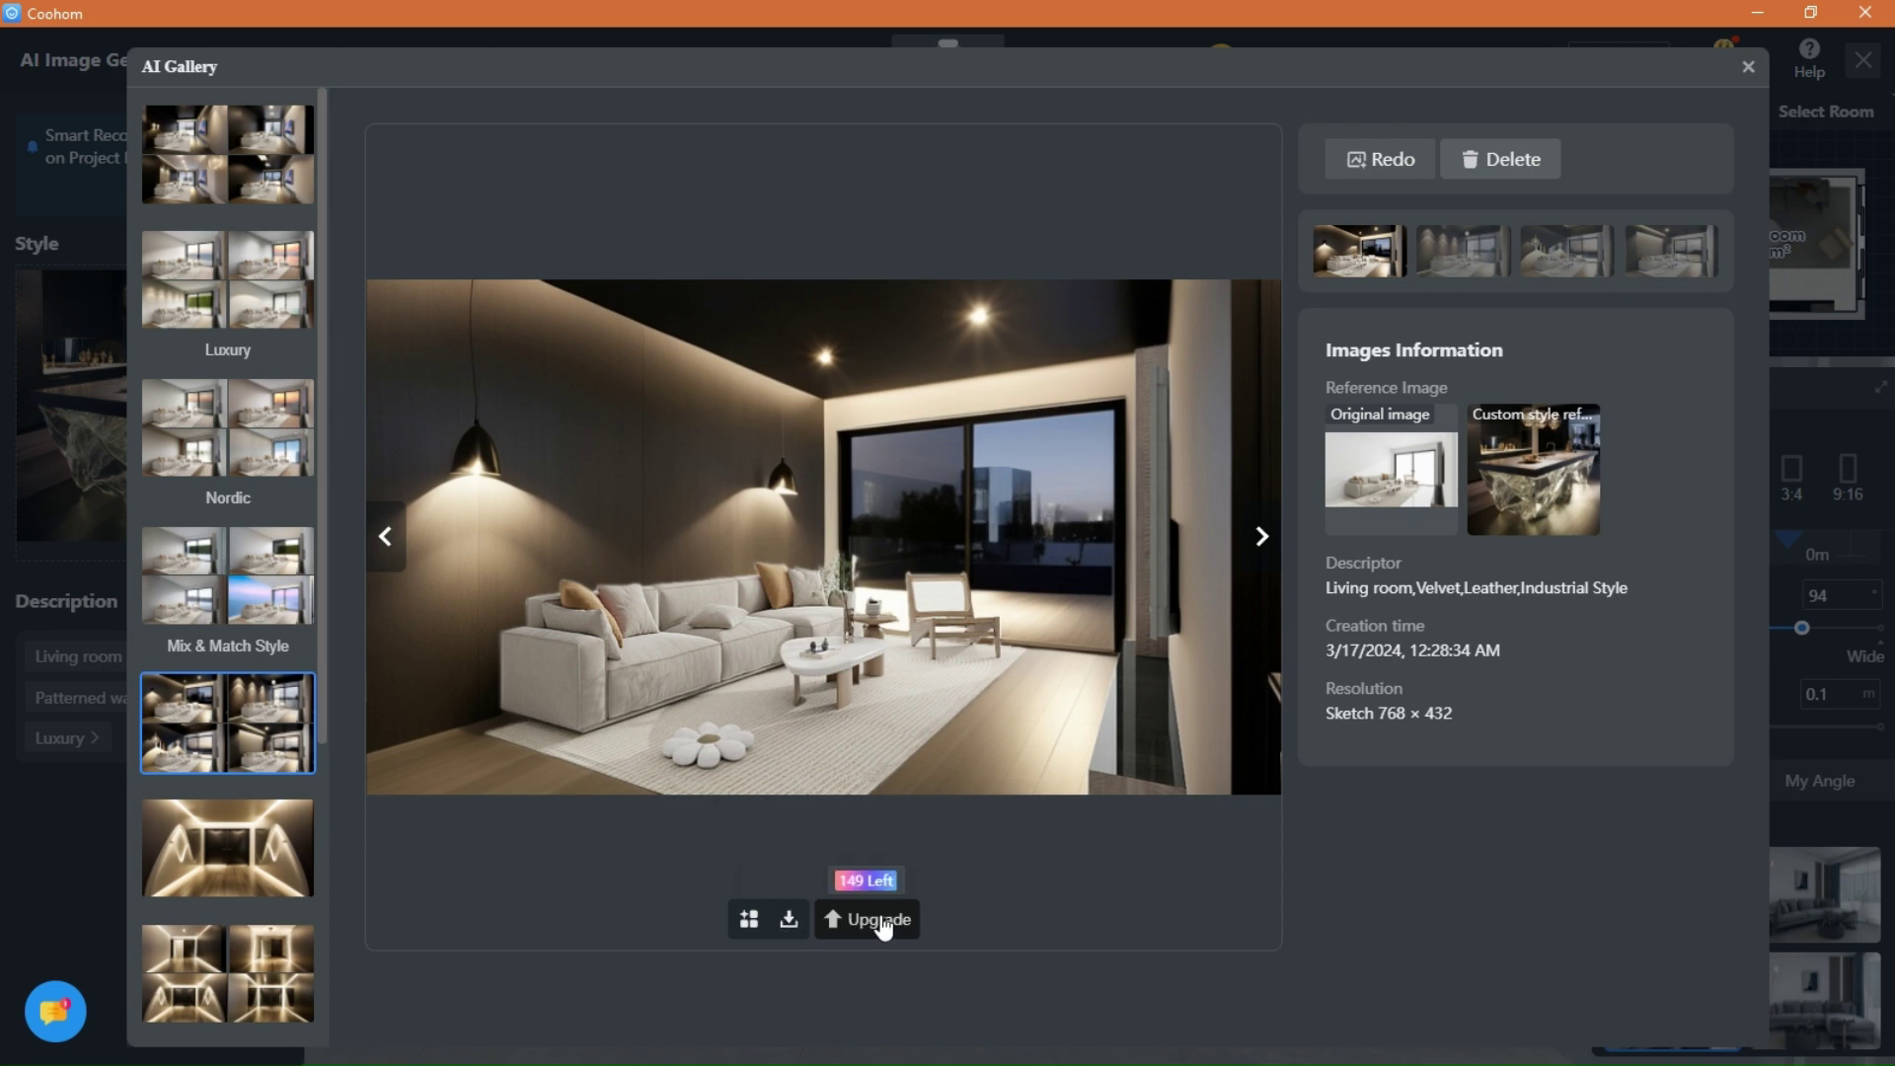
left_click(706, 1053)
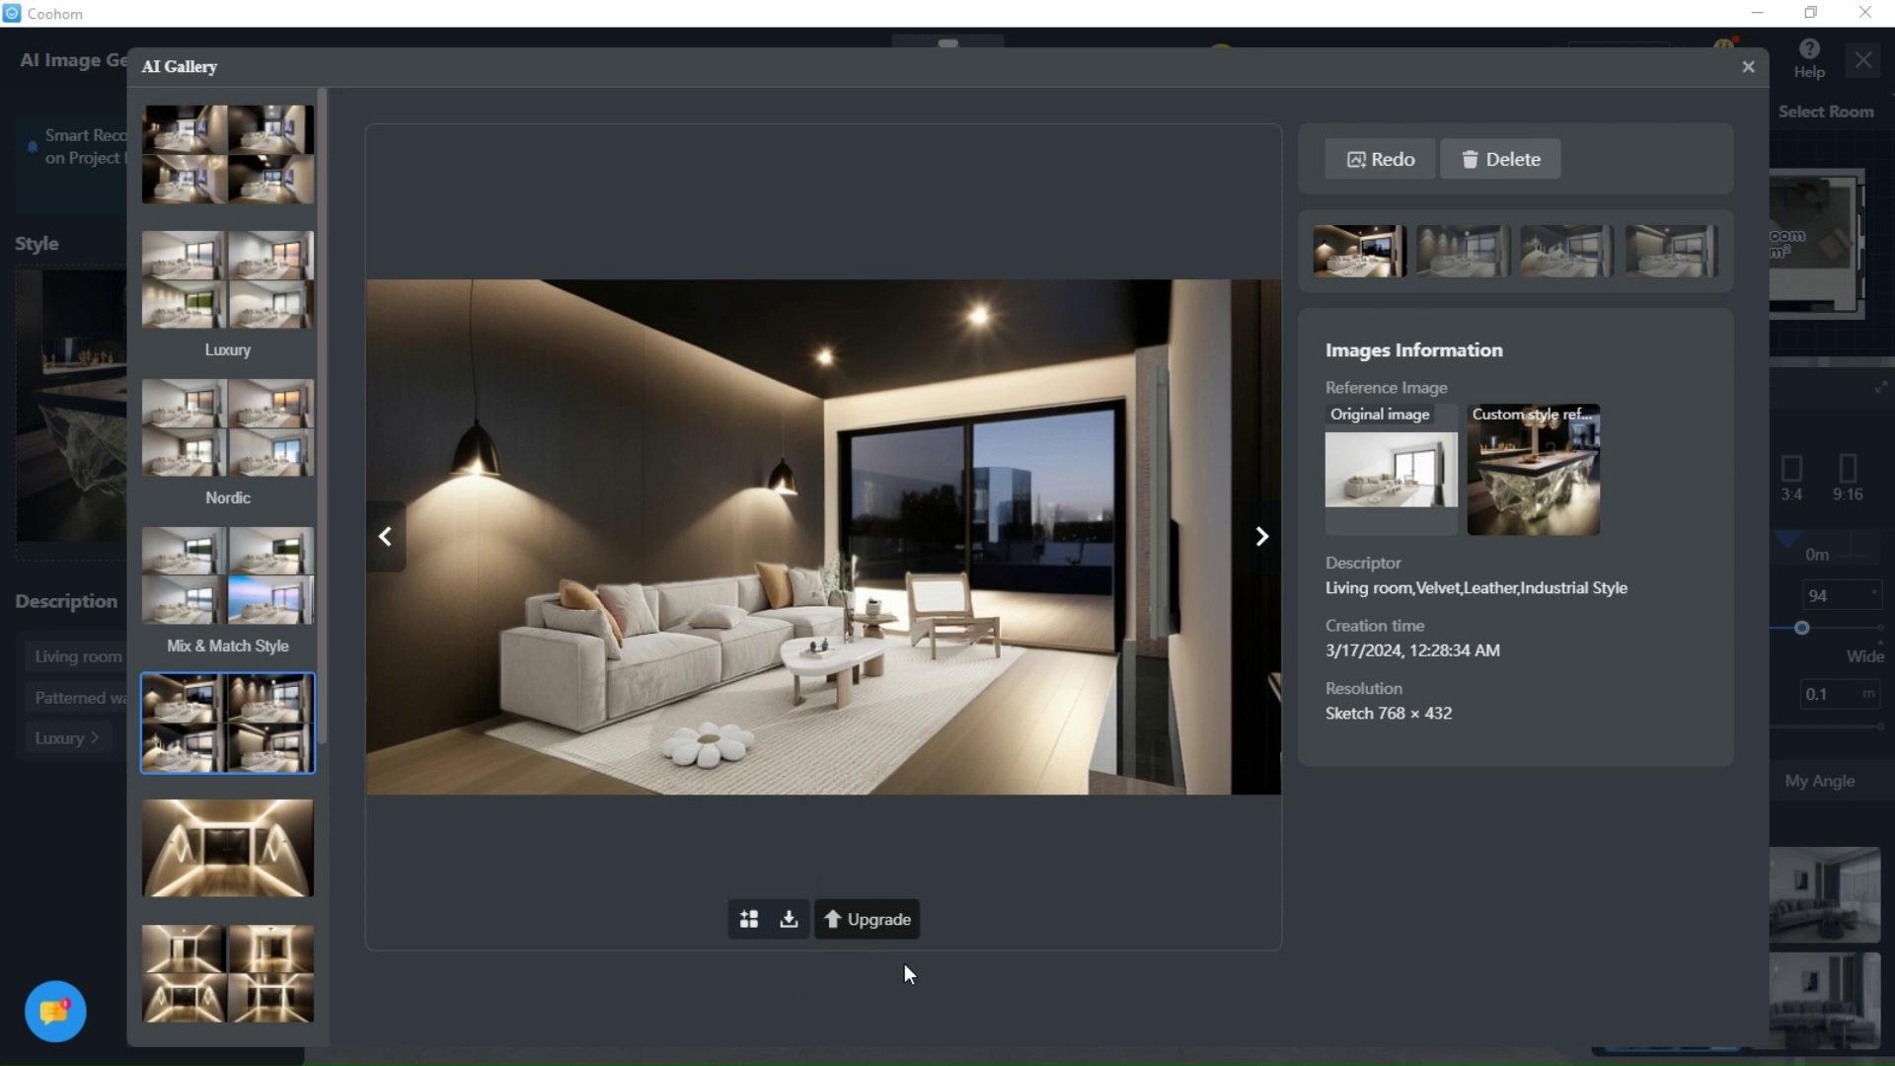